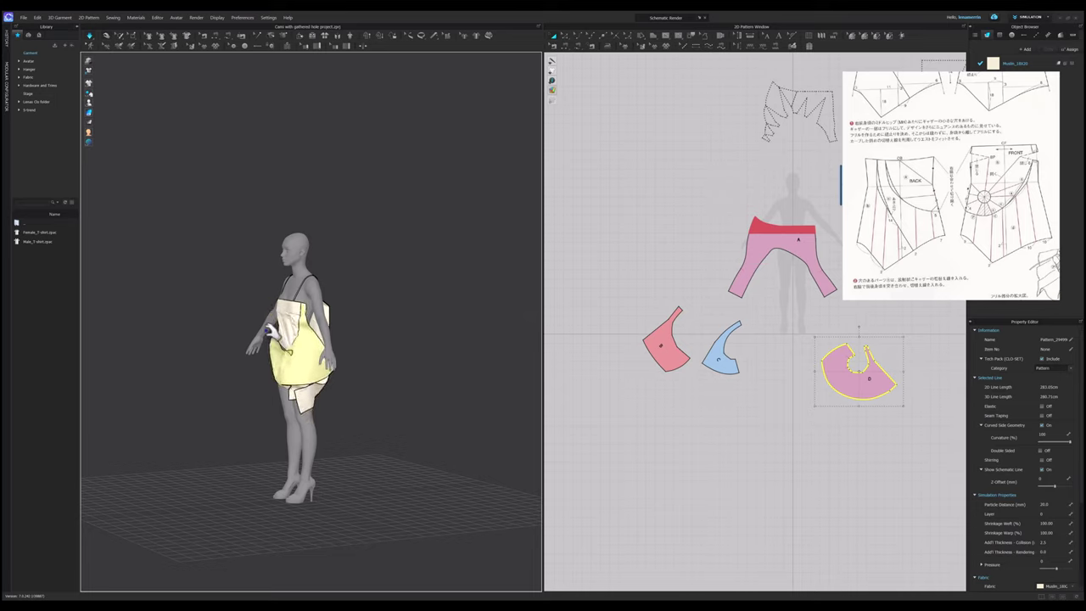
Pull the loose front flap of pattern piece D around to the avatar's left side in the 3D simulation.
scroll(268, 333, "up", 3)
right_click_drag(304, 341, 386, 319)
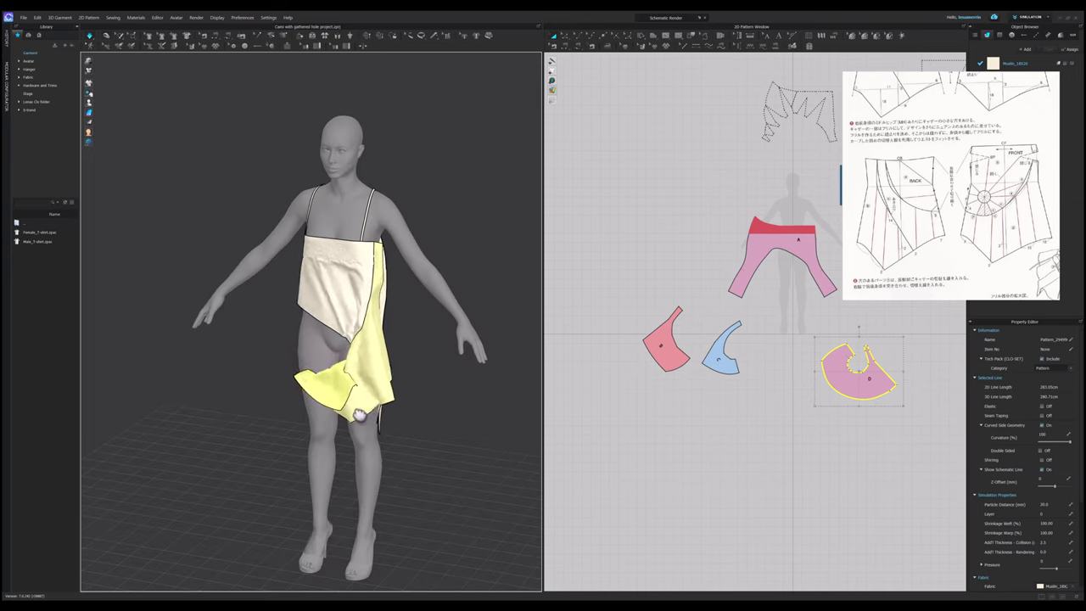
left_click_drag(361, 414, 415, 399)
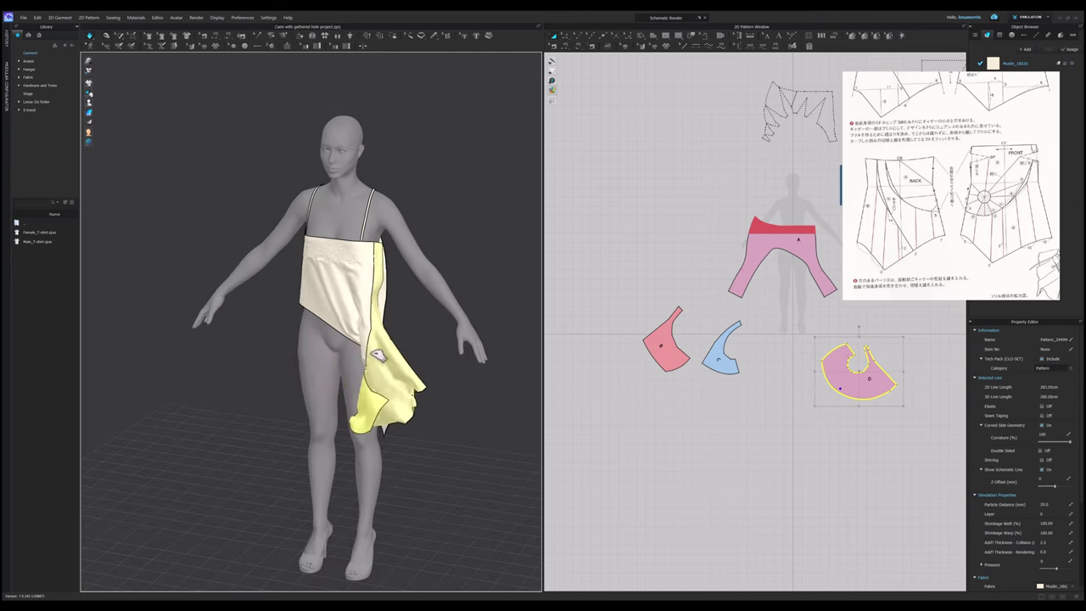
right_click_drag(414, 401, 483, 386)
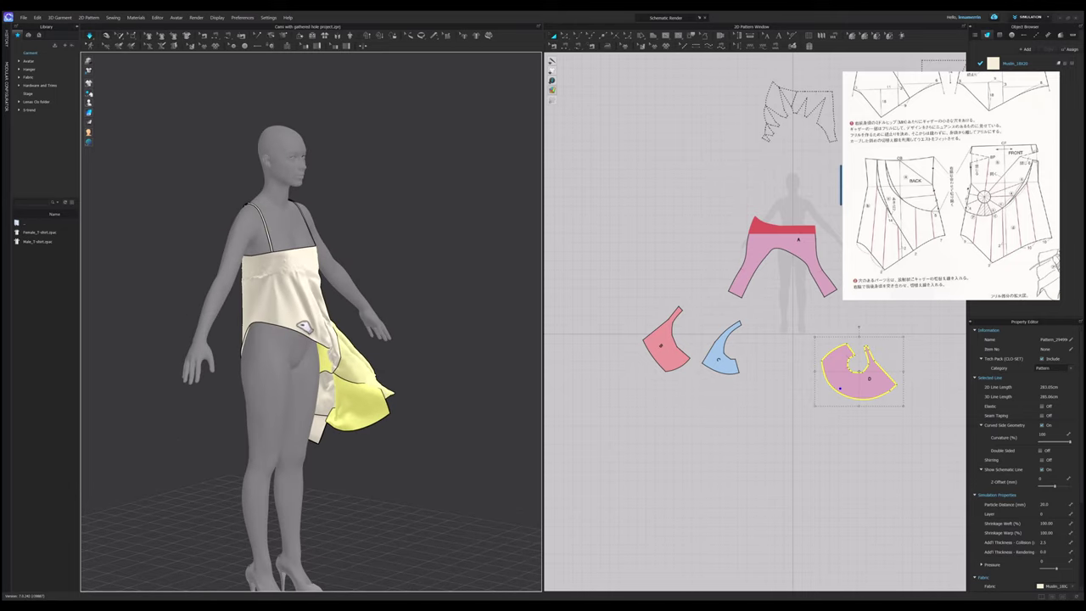
Set the particle distance of pattern pieces A, B, C and D to 20 mm and simulate the garment.
left_click(324, 338)
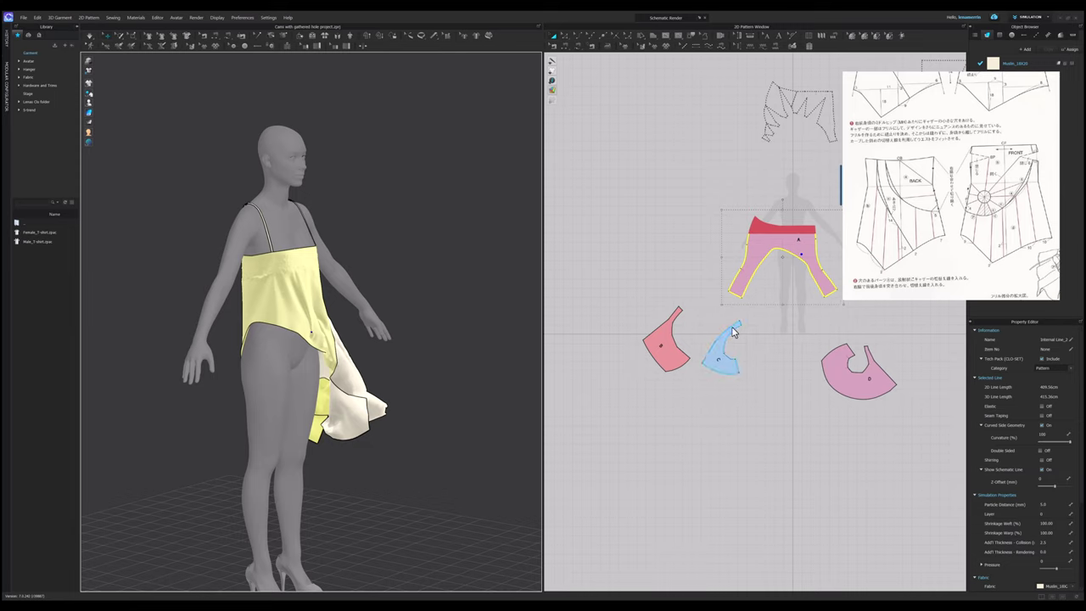
scroll(755, 318, "up", 2)
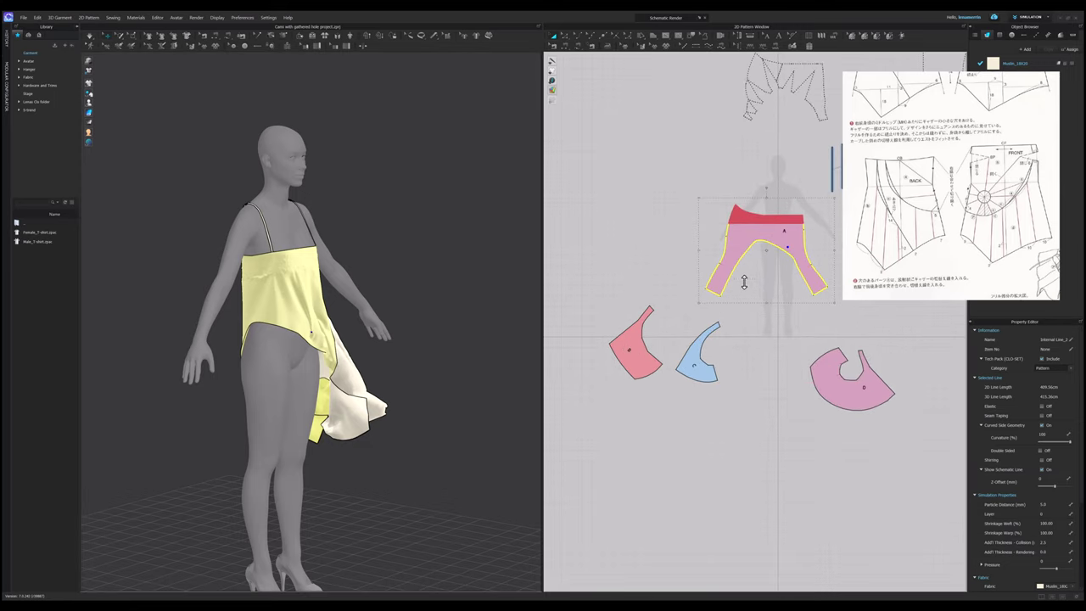
left_click(651, 215)
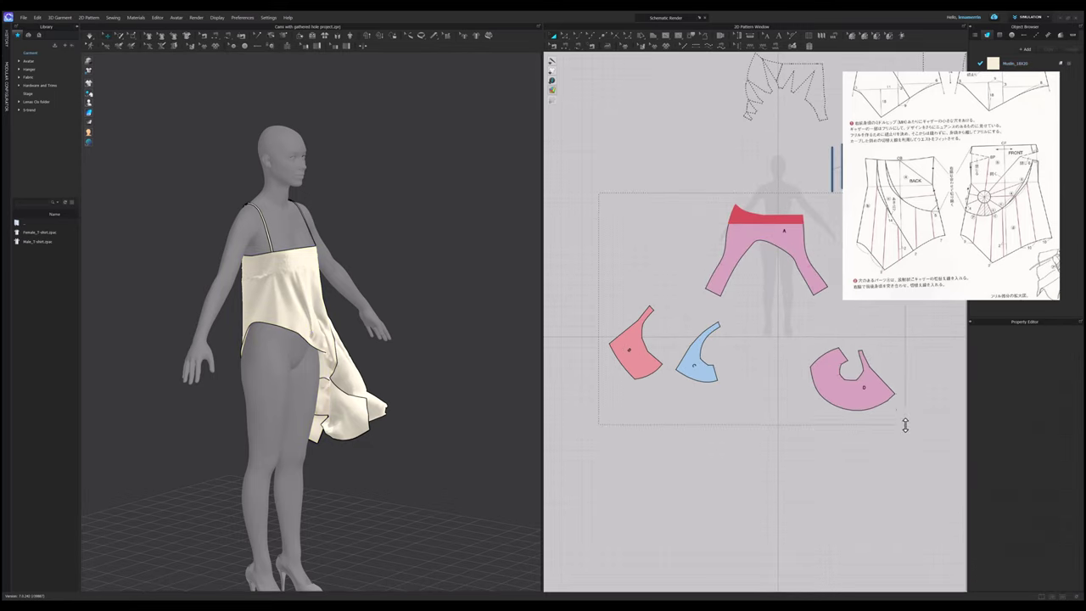
key("ctrl+a")
left_click(1058, 503)
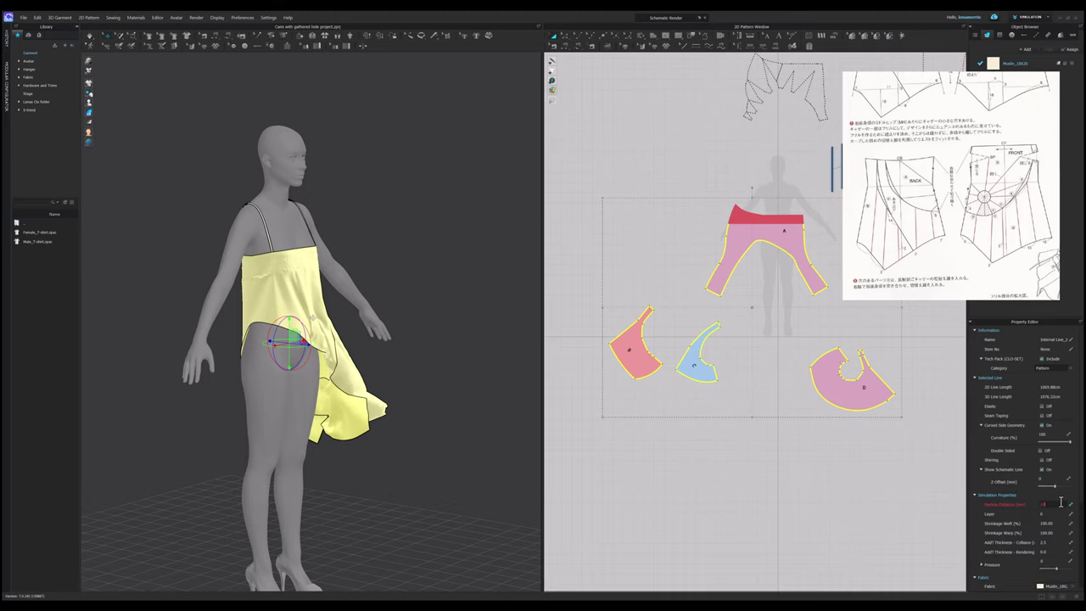
key("Return")
key("space")
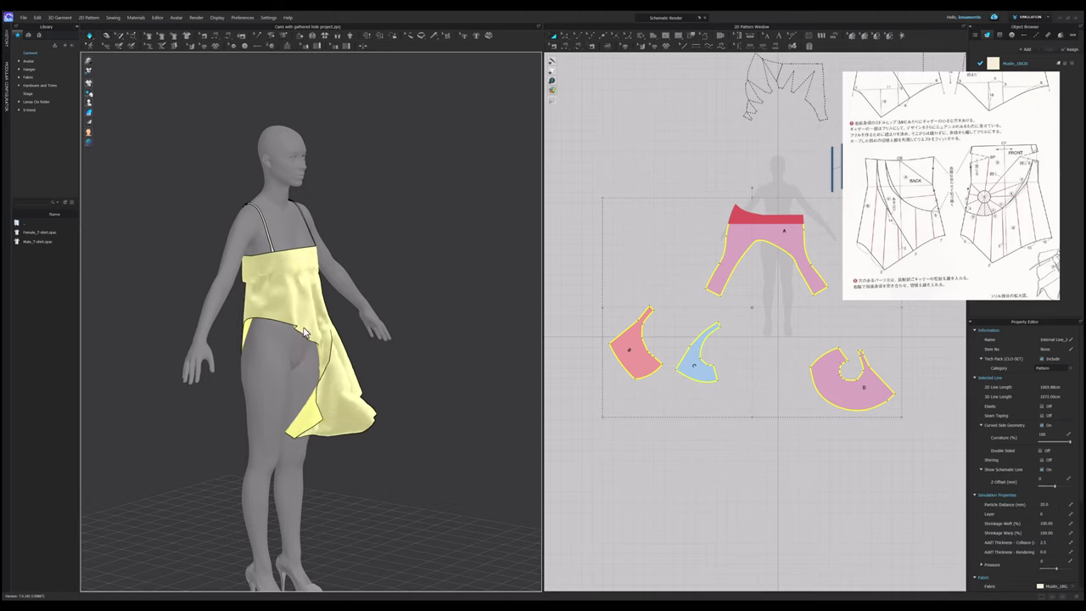
Strengthen the selected pattern pieces and pull the stiffened hem panels across the front of the avatar's thighs.
scroll(367, 359, "up", 2)
right_click_drag(363, 356, 339, 363)
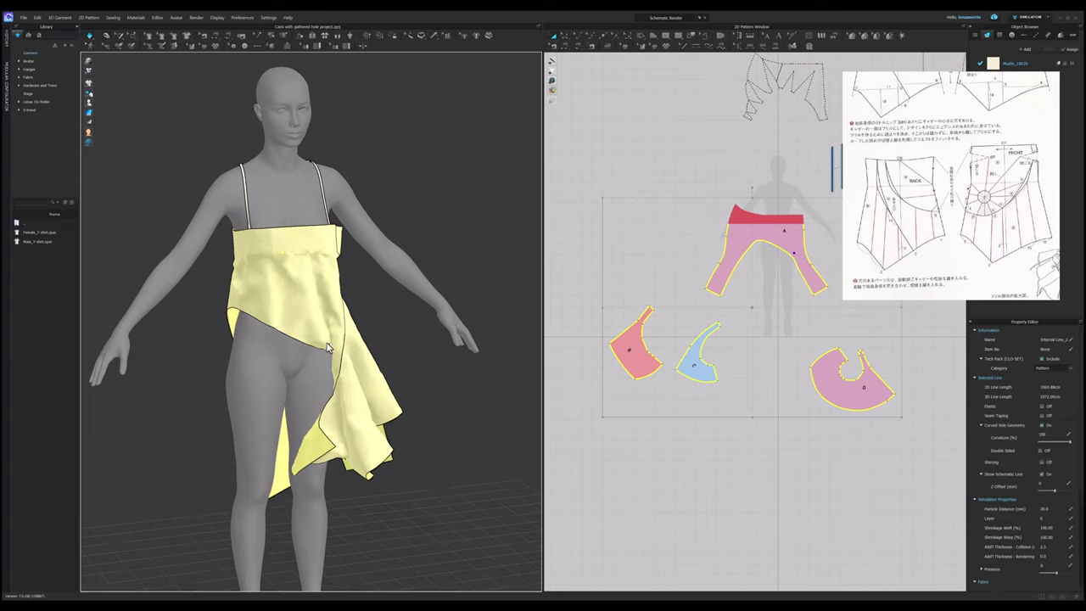
right_click(283, 287)
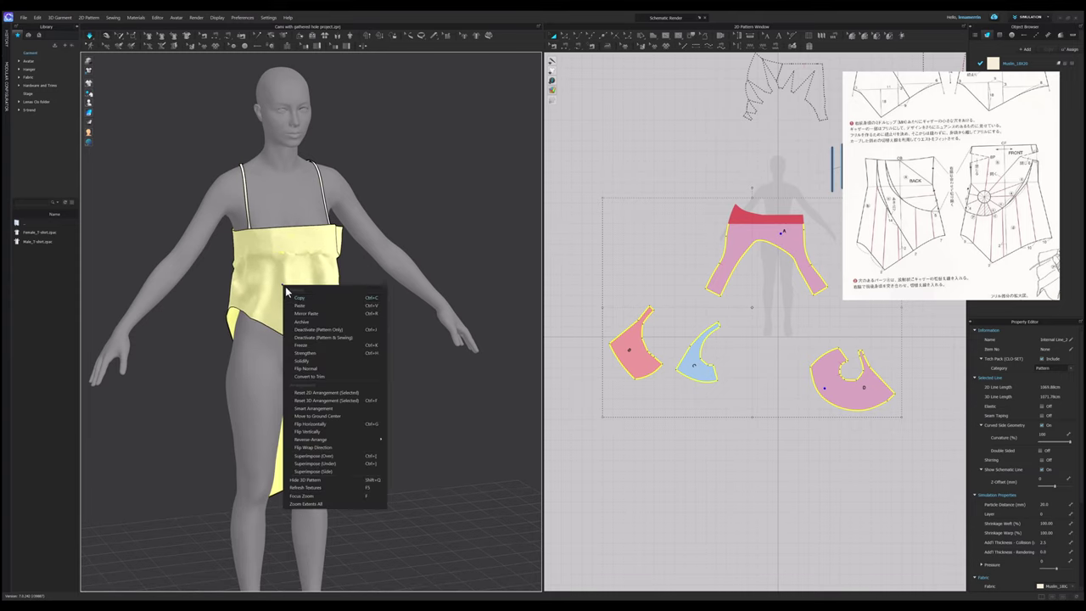
left_click(324, 351)
left_click_drag(340, 467, 435, 442)
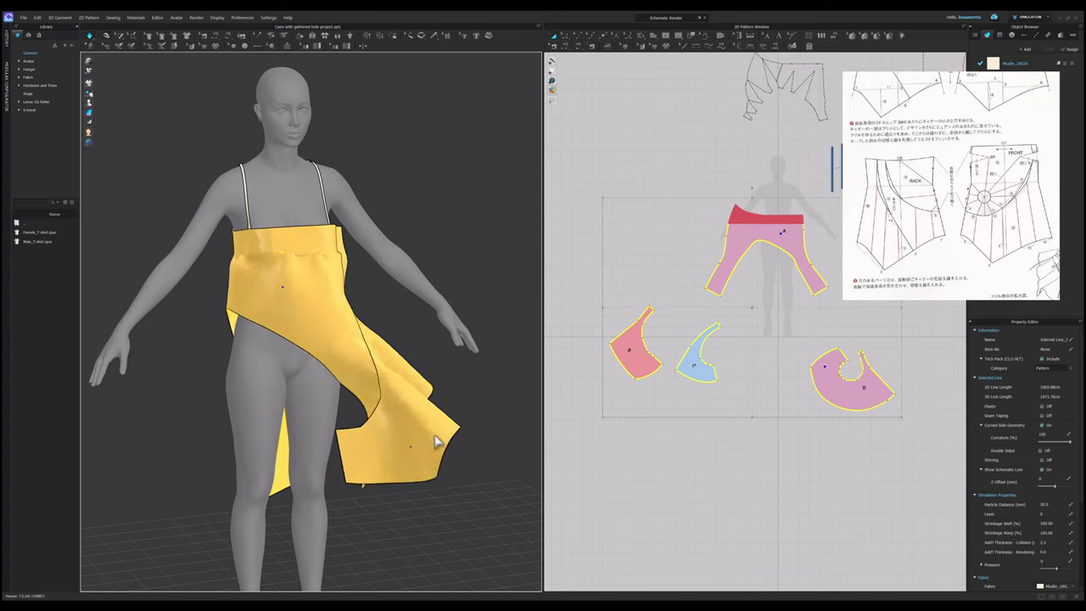
left_click_drag(341, 381, 267, 390)
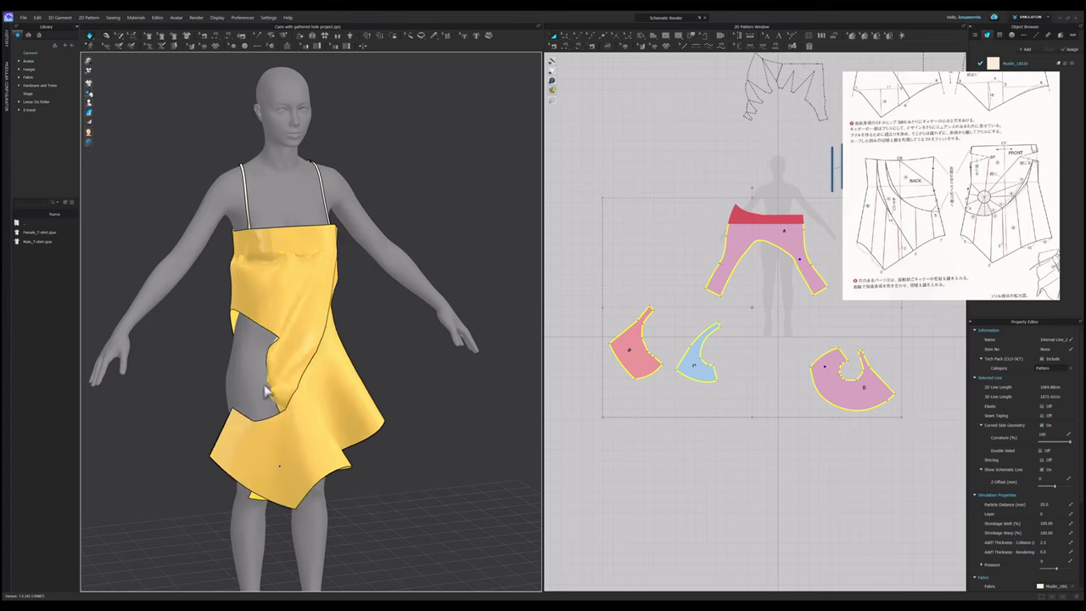
right_click_drag(265, 390, 356, 424)
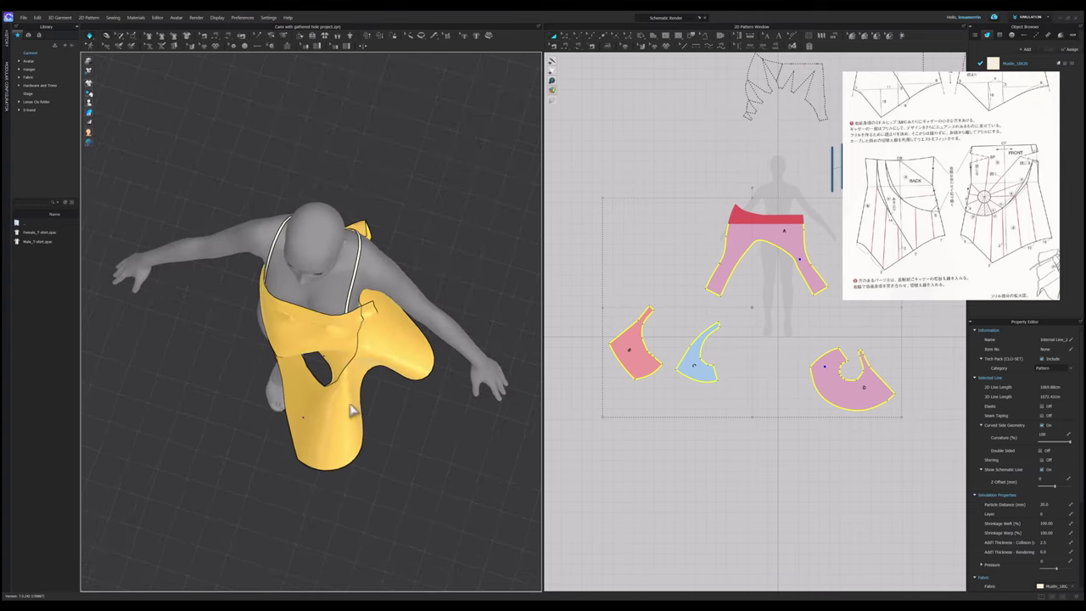
Unstrengthen the flared pattern piece D on the avatar.
right_click(347, 409)
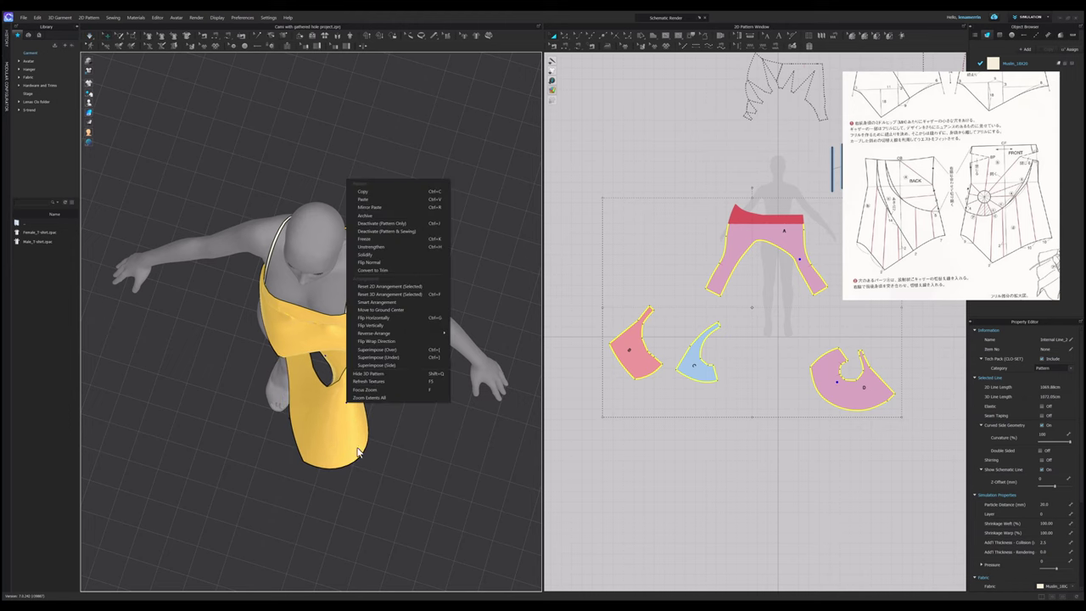
left_click(346, 441)
left_click(349, 432)
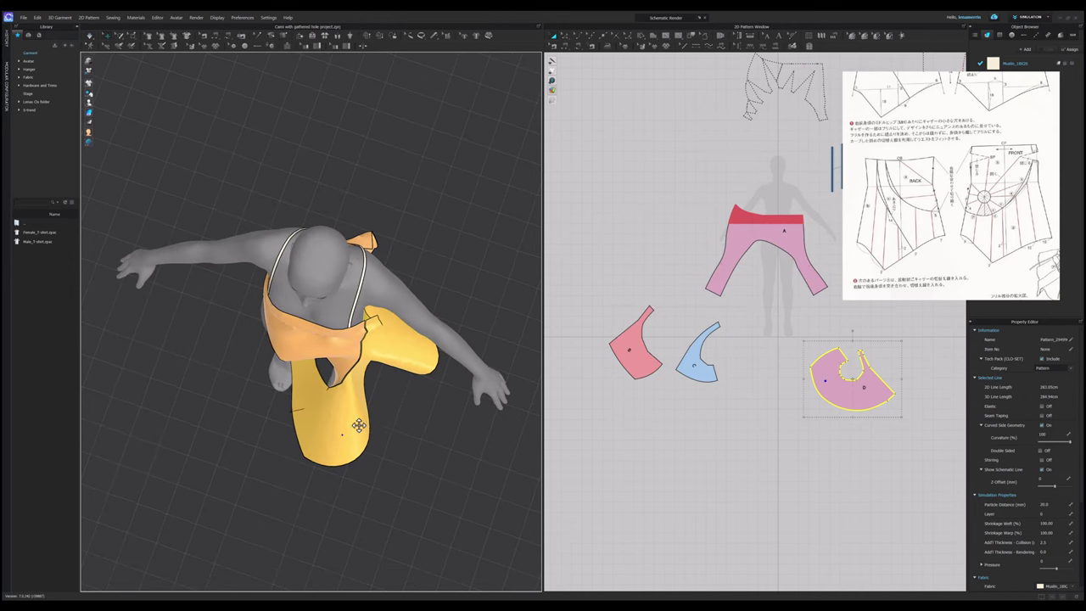
right_click(356, 428)
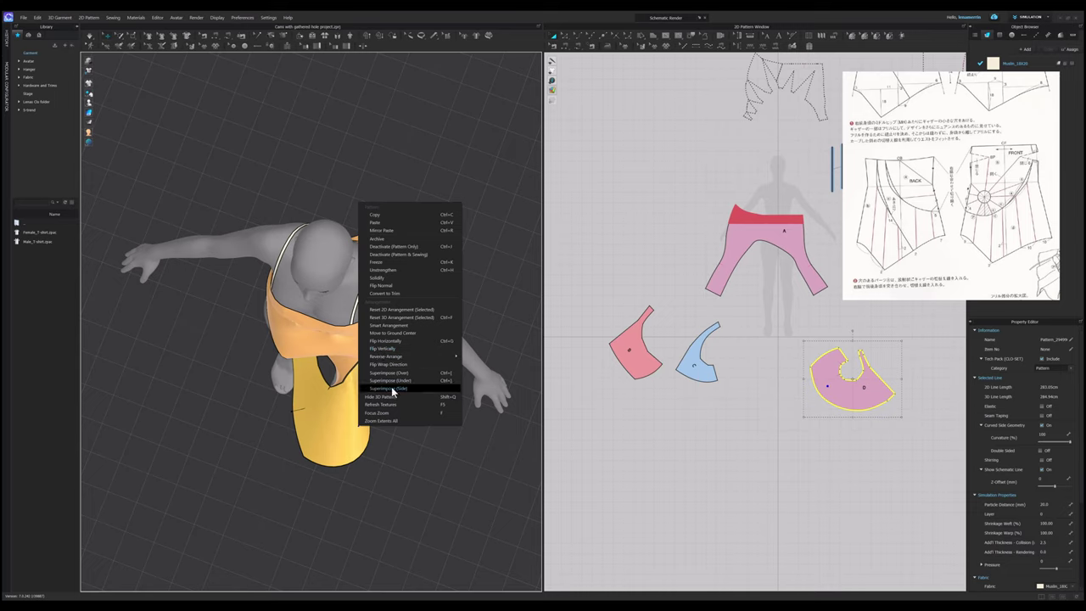
left_click(392, 277)
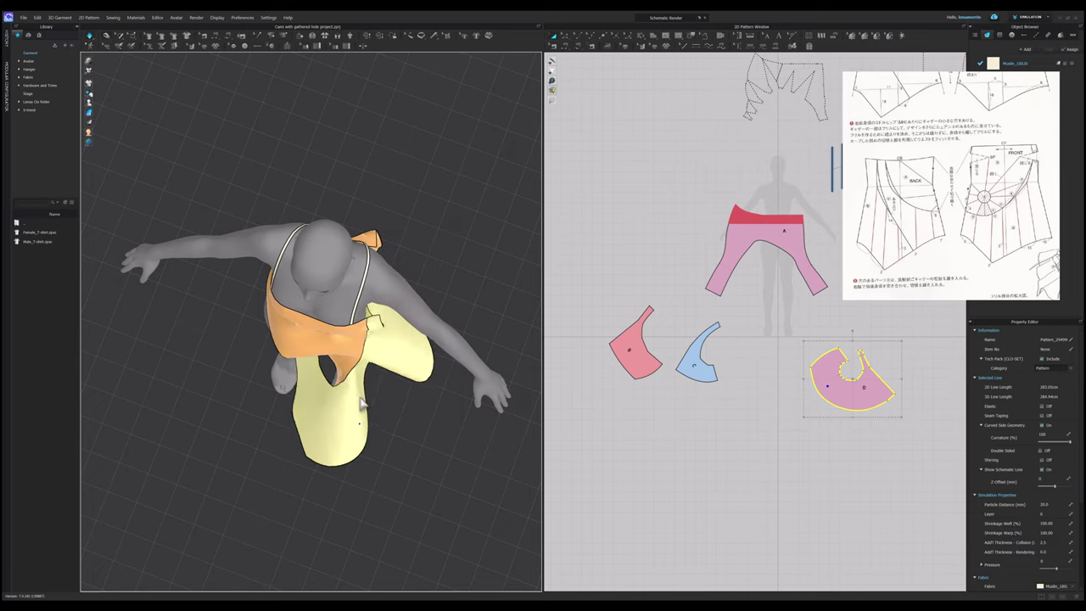
right_click_drag(359, 405, 388, 374)
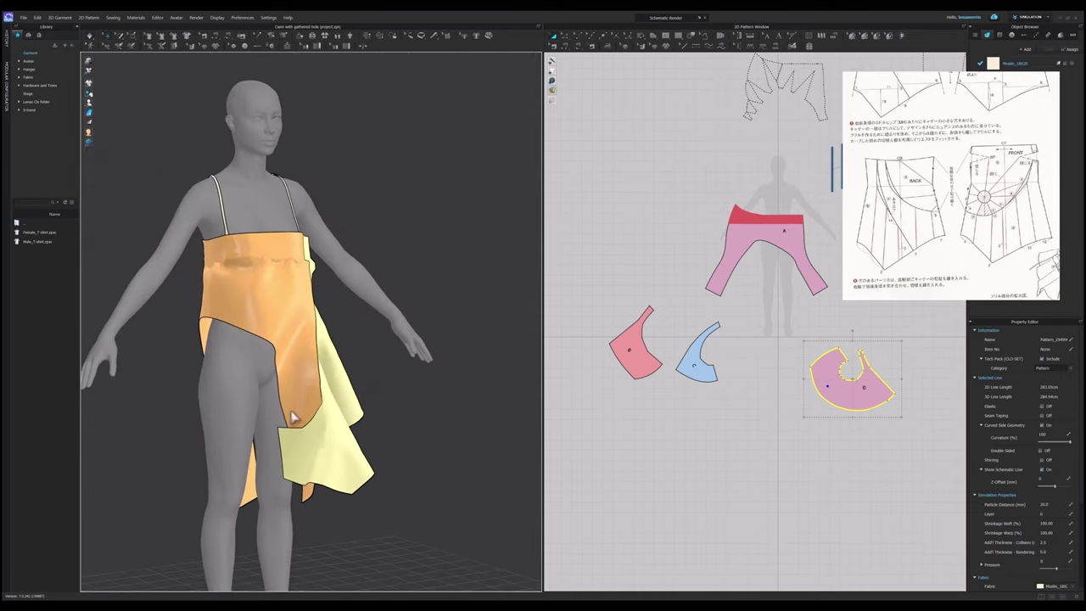
Unstrengthen the bodice pattern piece A on the avatar.
key("2")
left_click(313, 384)
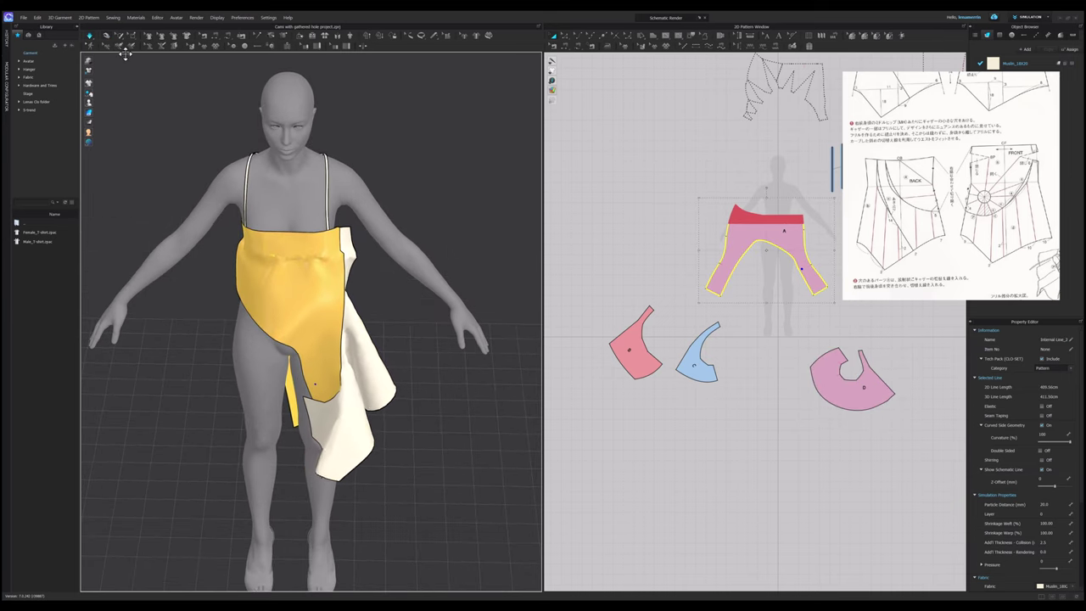
right_click(288, 333)
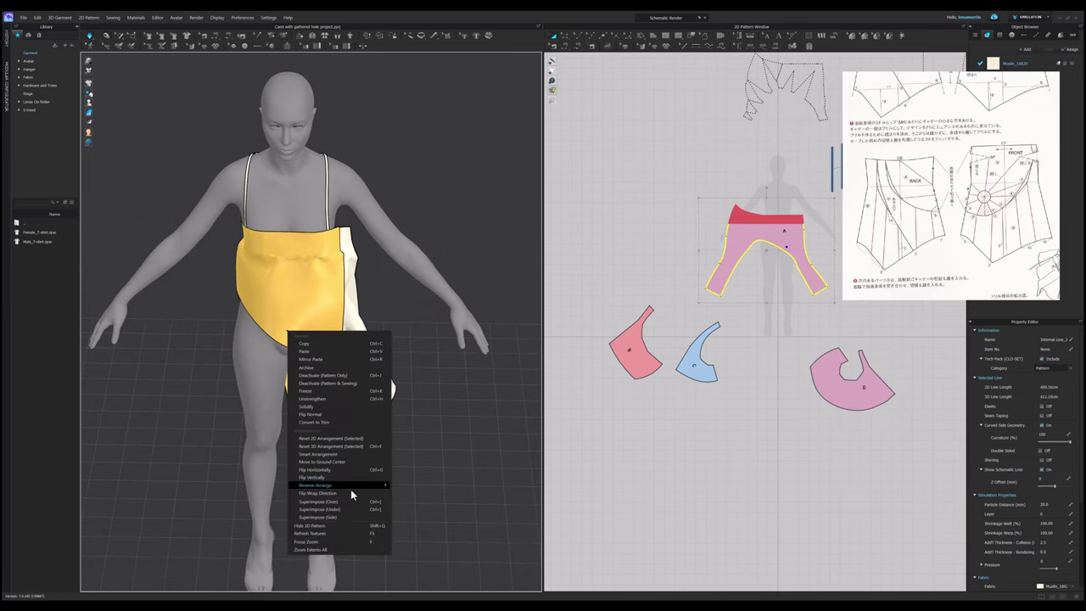
left_click(337, 399)
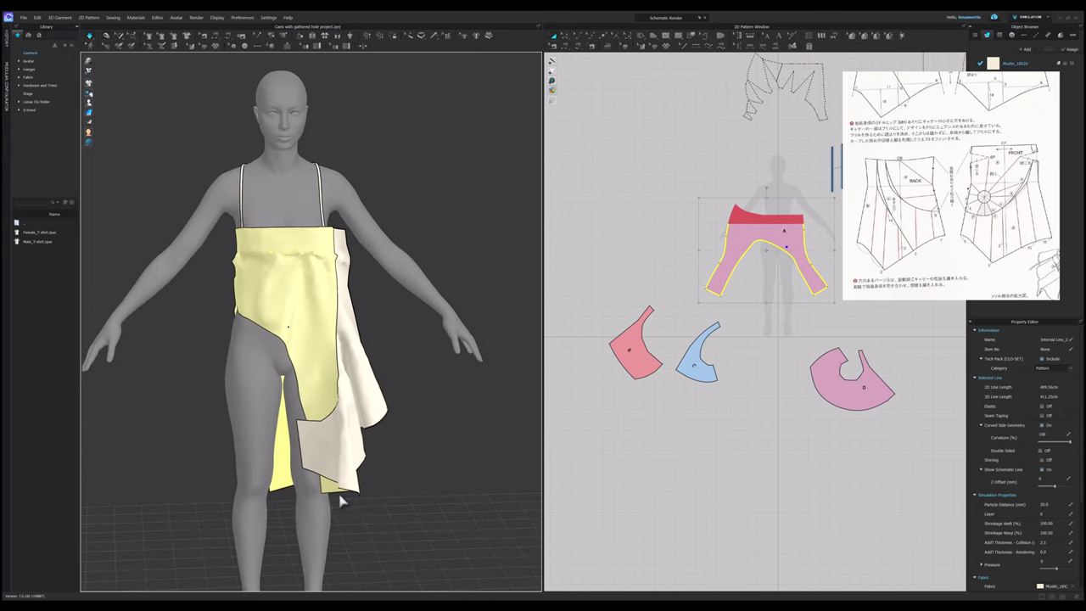
right_click_drag(339, 501, 369, 487)
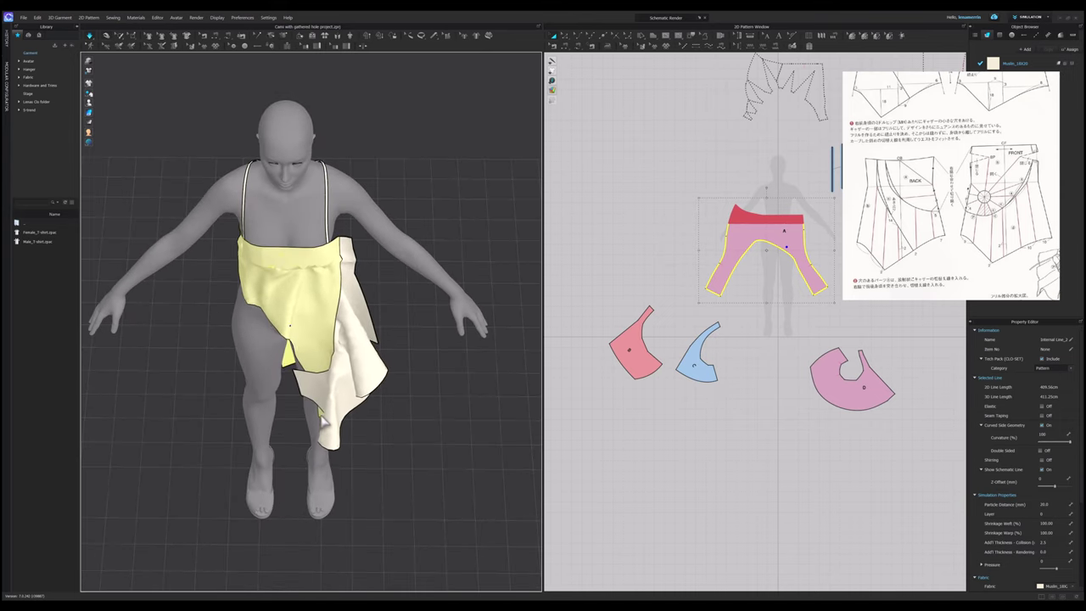
Pull the front strip of piece A across the thighs toward the avatar's right side, over the open leg.
left_click_drag(307, 414, 208, 366)
right_click_drag(264, 380, 345, 398)
right_click_drag(426, 427, 290, 404)
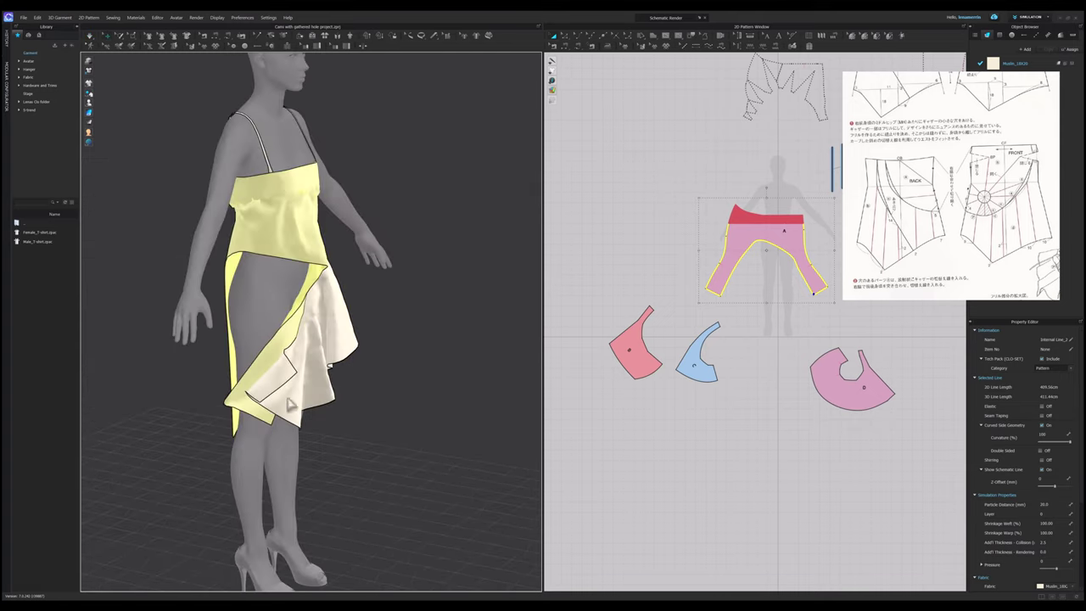
Pin the mesh at the lower end of piece A's front strip and pull the back strip toward it while simulating.
left_click(133, 36)
left_click_drag(231, 392, 257, 413)
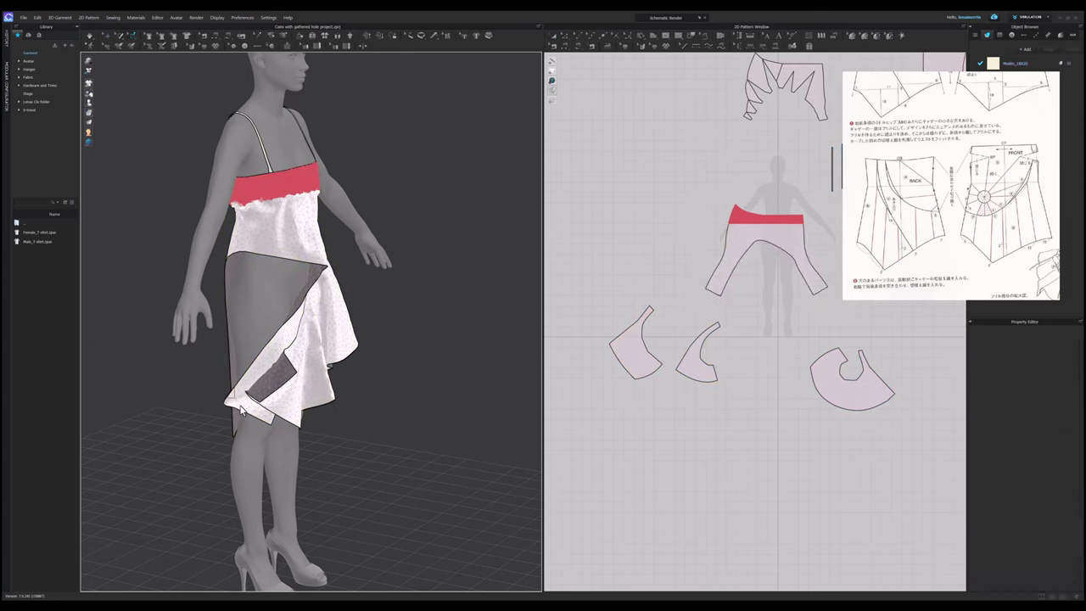
right_click_drag(299, 421, 429, 437)
key("space")
left_click_drag(306, 449, 355, 367)
Sew the ends of piece A's two lower strips together with segment sewing.
left_click(133, 37)
right_click_drag(405, 392, 322, 361)
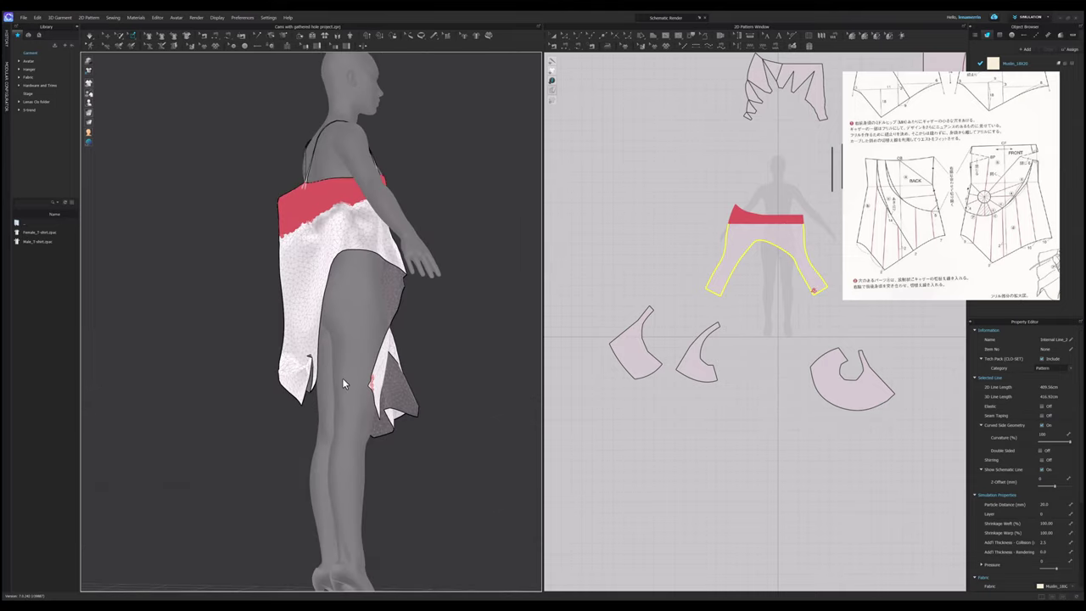
key("space")
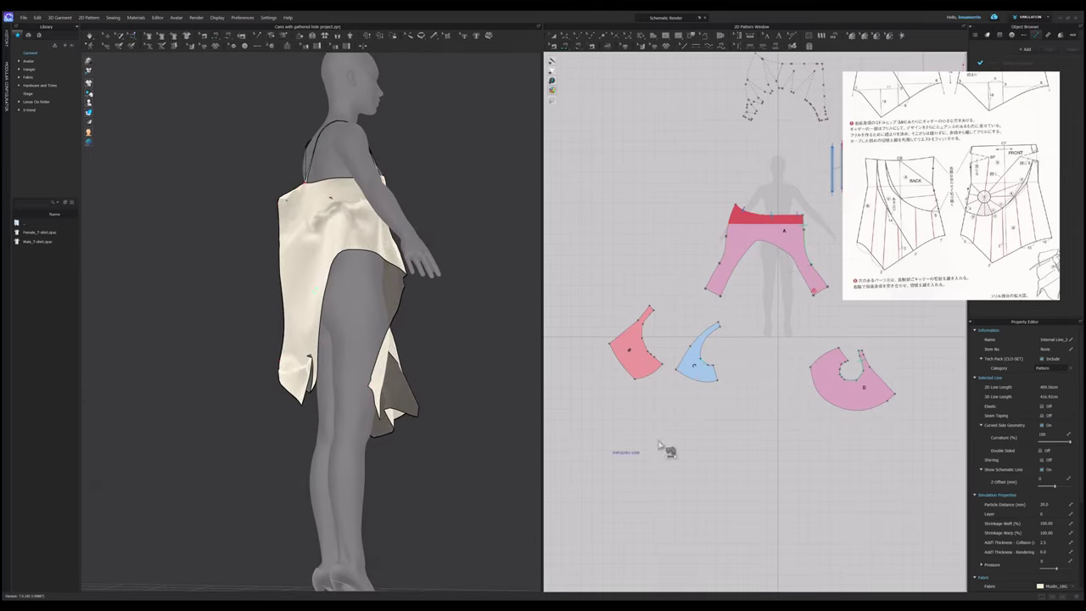
scroll(711, 301, "up", 3)
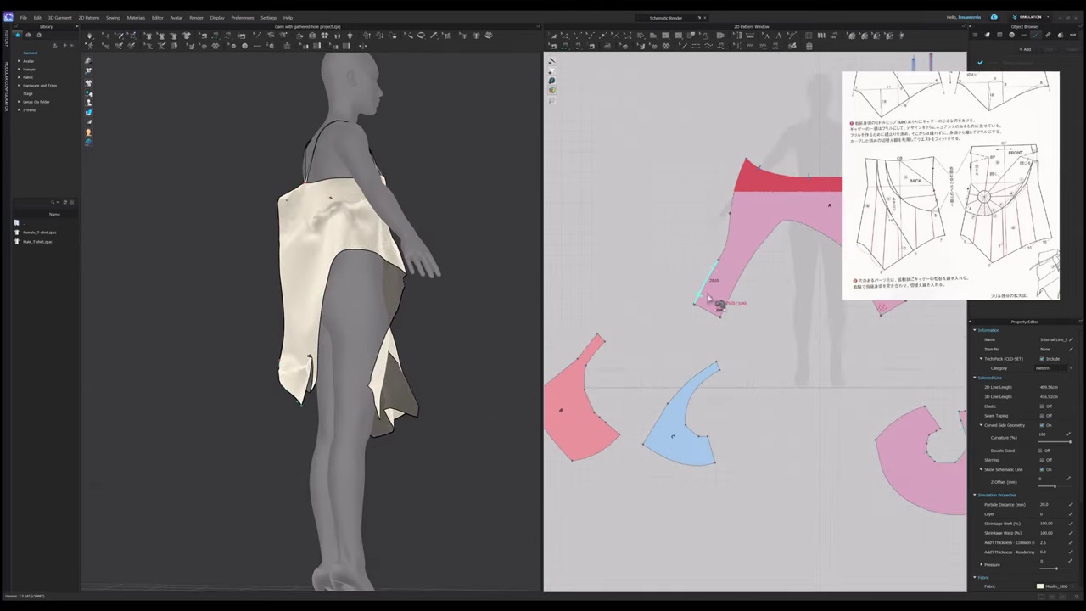
left_click(904, 311)
Delete the pins from piece A's front strip and simulate to close the new seam.
right_click_drag(423, 388, 388, 381)
left_click(133, 35)
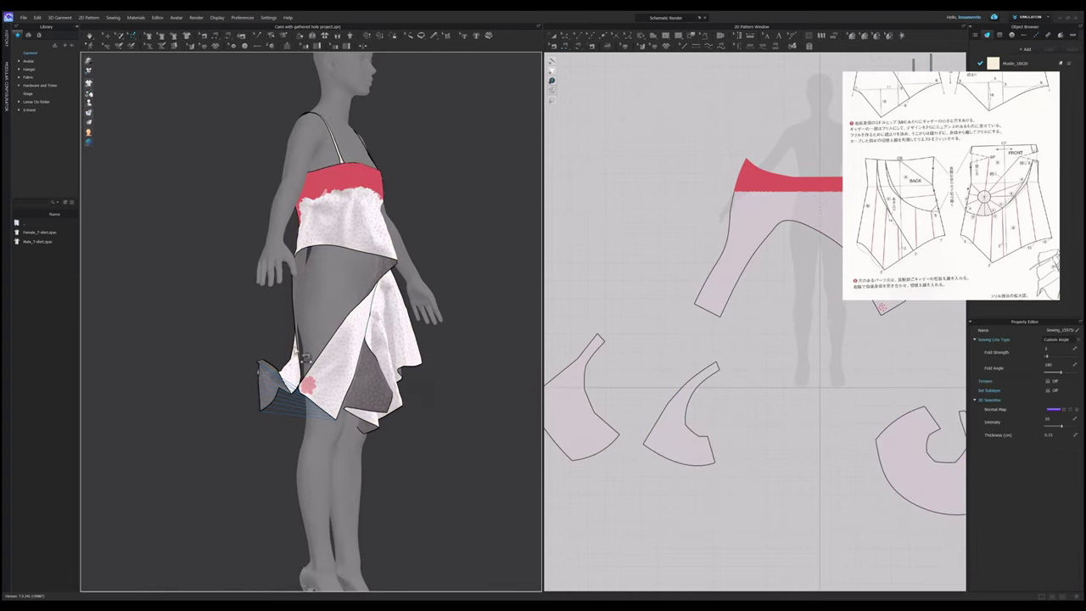
right_click(308, 386)
left_click(326, 383)
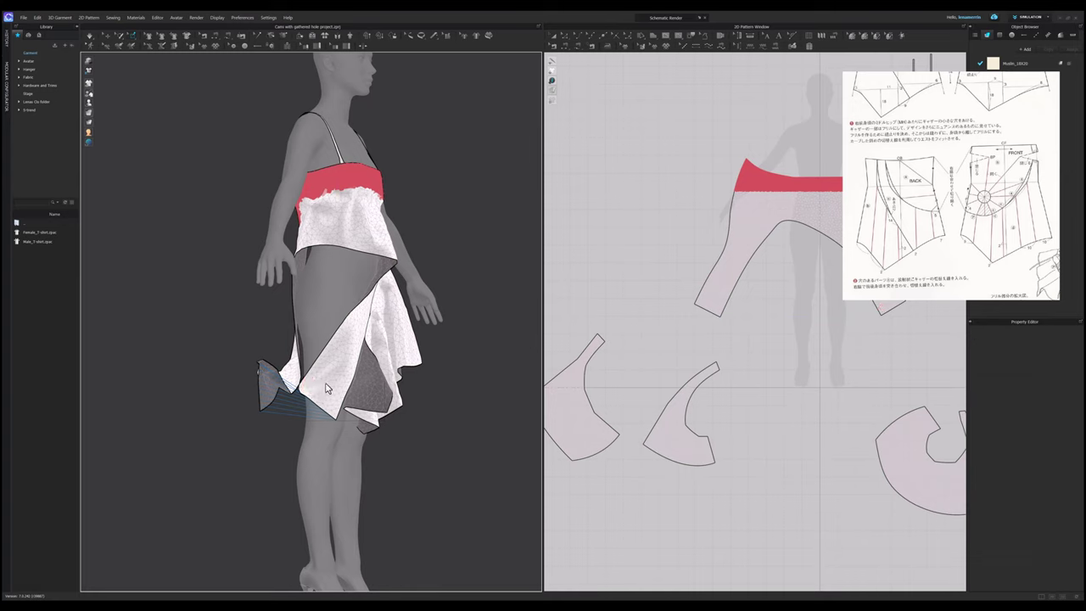
key("space")
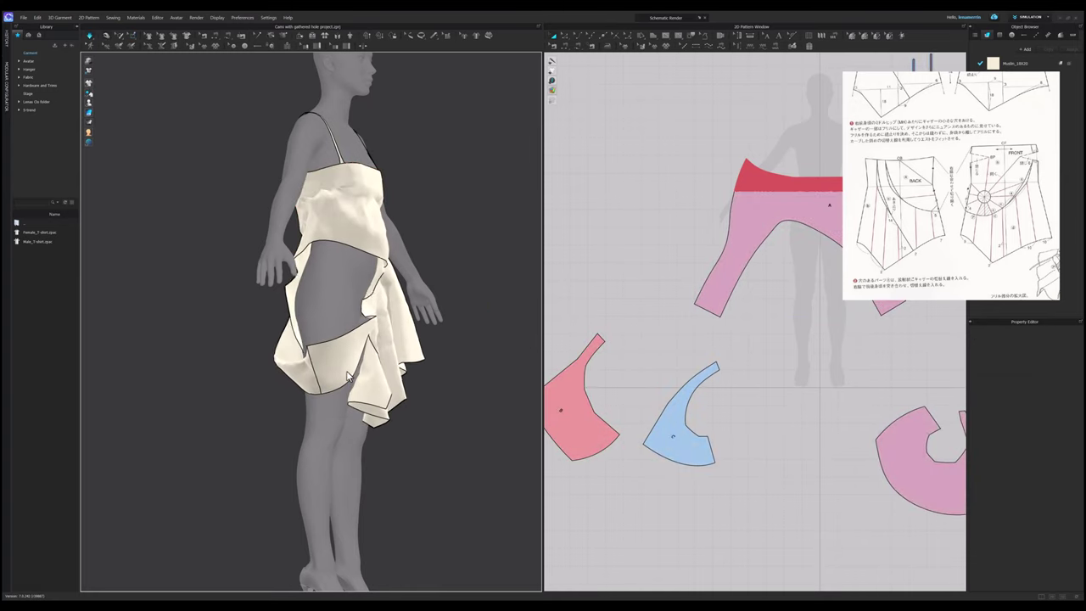
Pull the joined strips of piece A into place around the back of the leg and strengthen the piece.
right_click_drag(327, 386, 424, 389)
left_click_drag(237, 341, 297, 351)
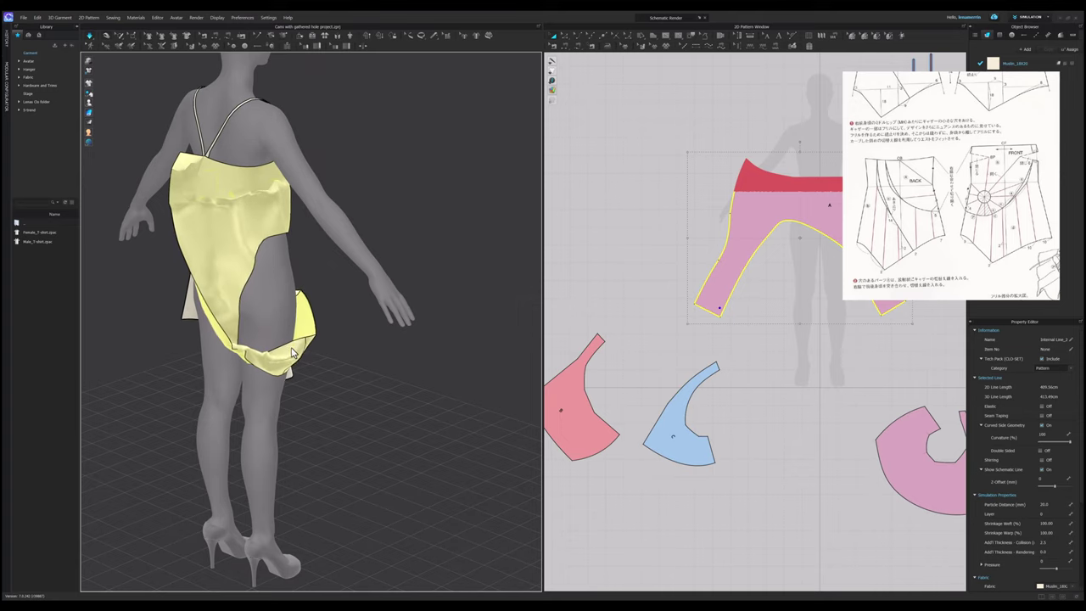
right_click_drag(297, 351, 293, 349)
right_click(294, 351)
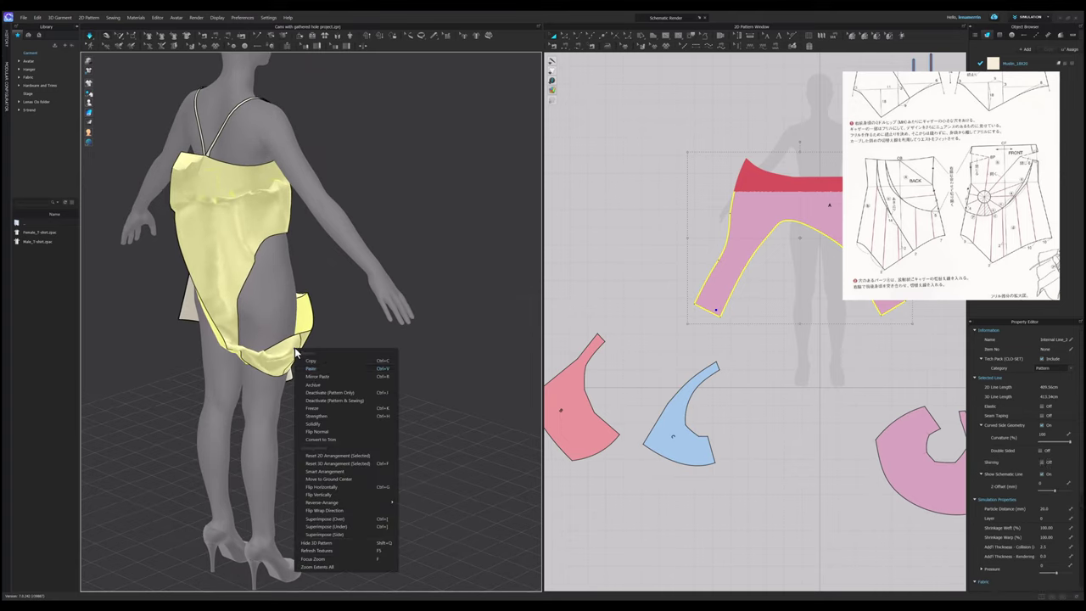
left_click(342, 416)
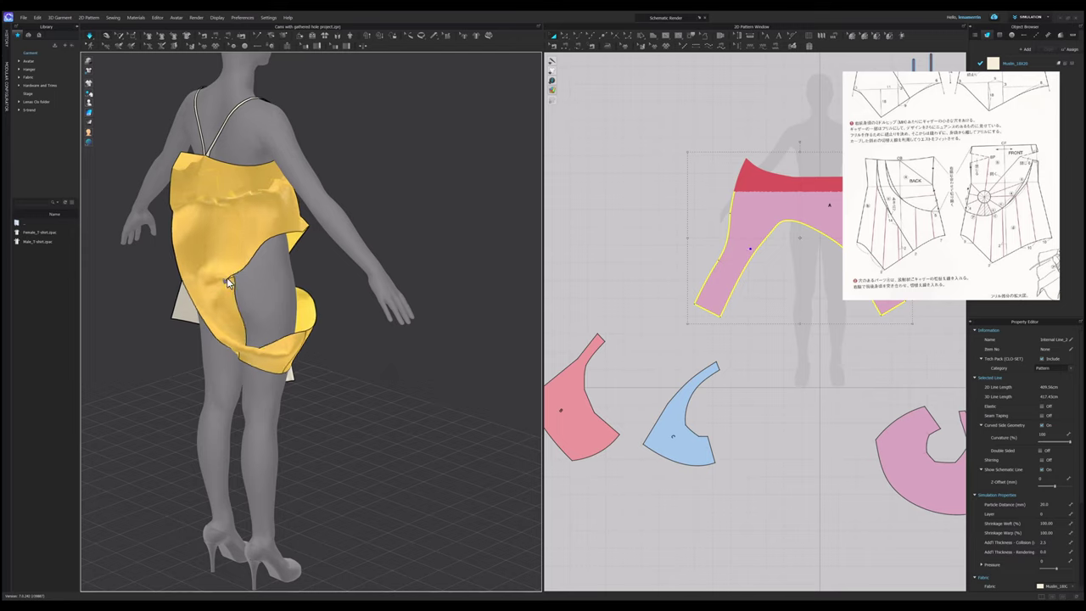
Pull the strengthened piece A smooth around the side opening at the back of the hip.
left_click_drag(197, 256, 238, 211)
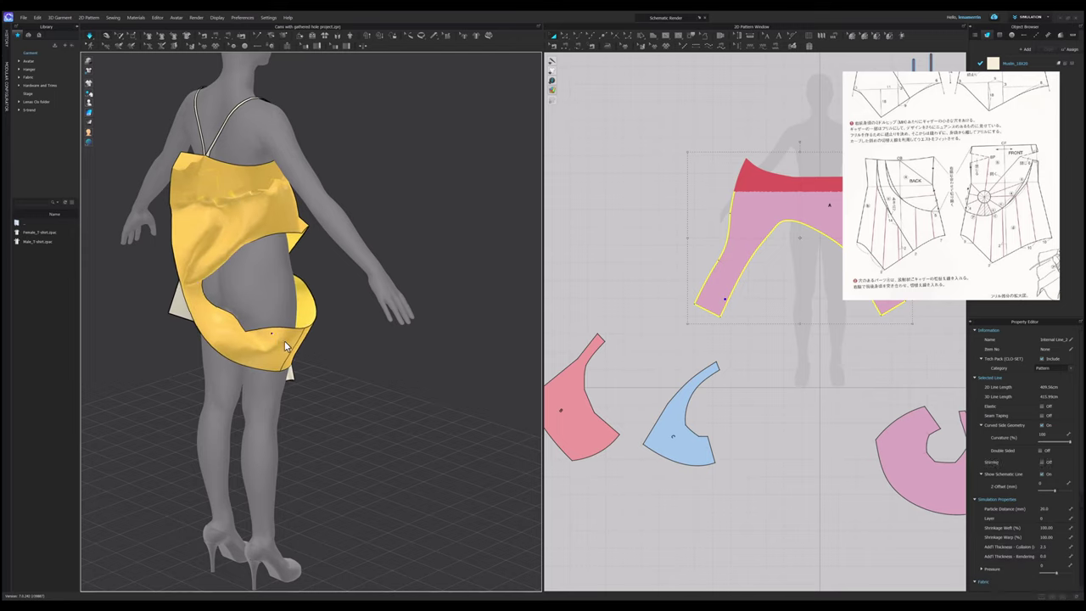
mouse_move(286, 347)
left_mouse_down()
mouse_move(302, 360)
mouse_move(280, 345)
left_mouse_up()
left_click_drag(211, 299, 239, 299)
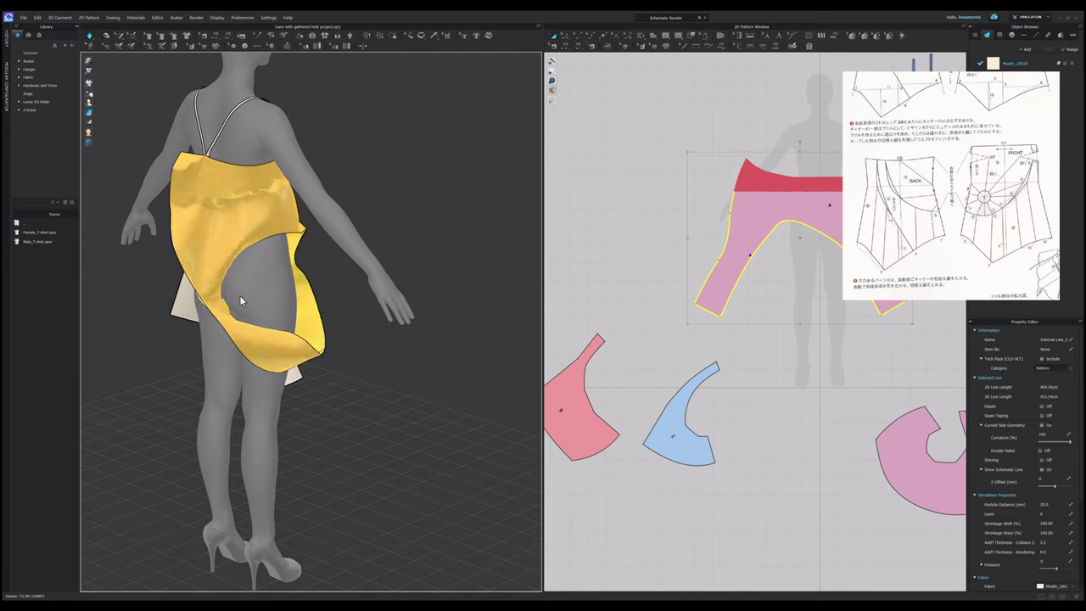
Pull the edge of piece A across the hip opening during simulation to adjust how it wraps the body.
right_click_drag(282, 297, 366, 320)
left_click_drag(214, 284, 309, 286)
right_click_drag(338, 333, 199, 304)
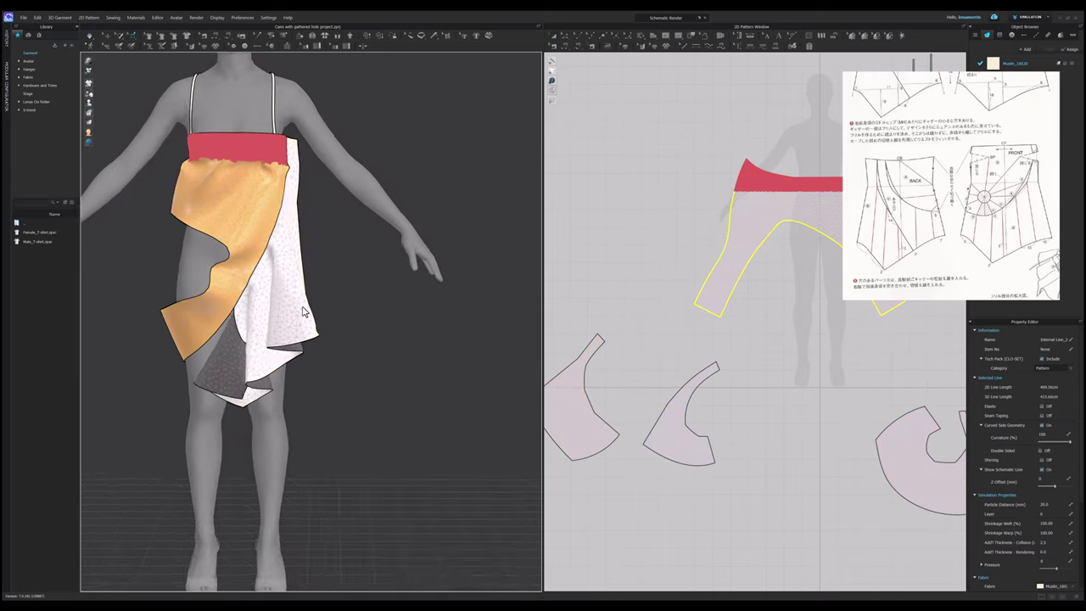
Move pattern piece C up beside piece A in the 2D layout.
scroll(324, 288, "up", 2)
scroll(329, 286, "down", 2)
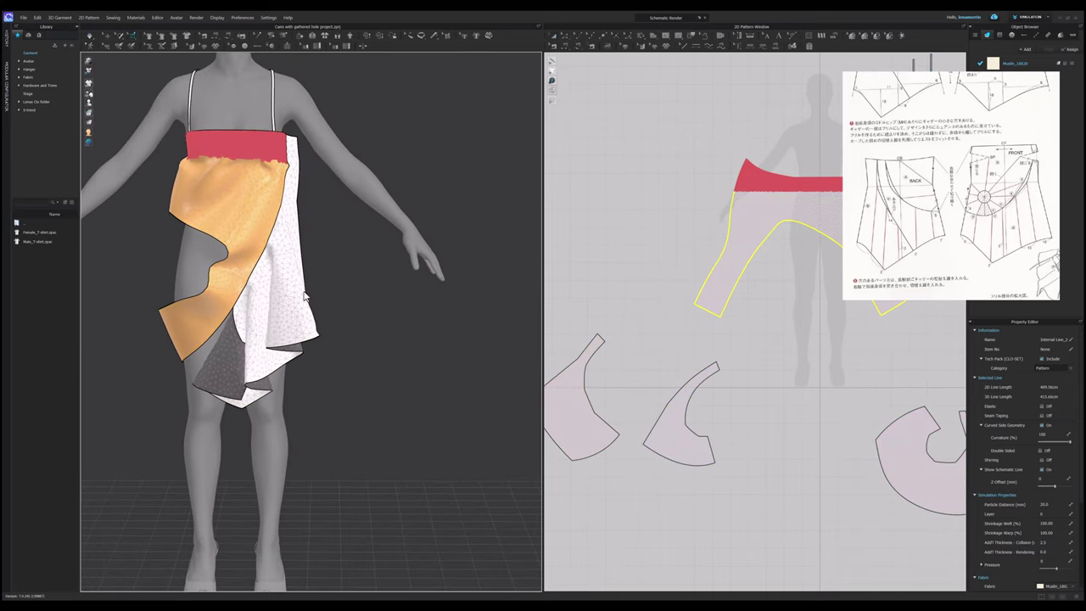
scroll(306, 295, "down", 3)
right_click_drag(309, 297, 415, 277)
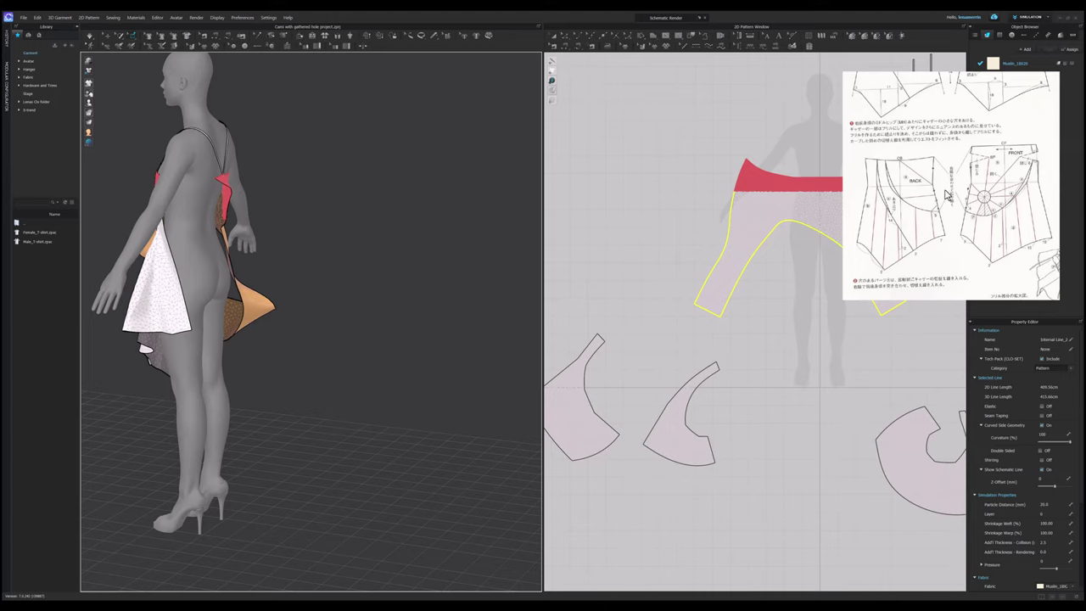
scroll(794, 247, "down", 3)
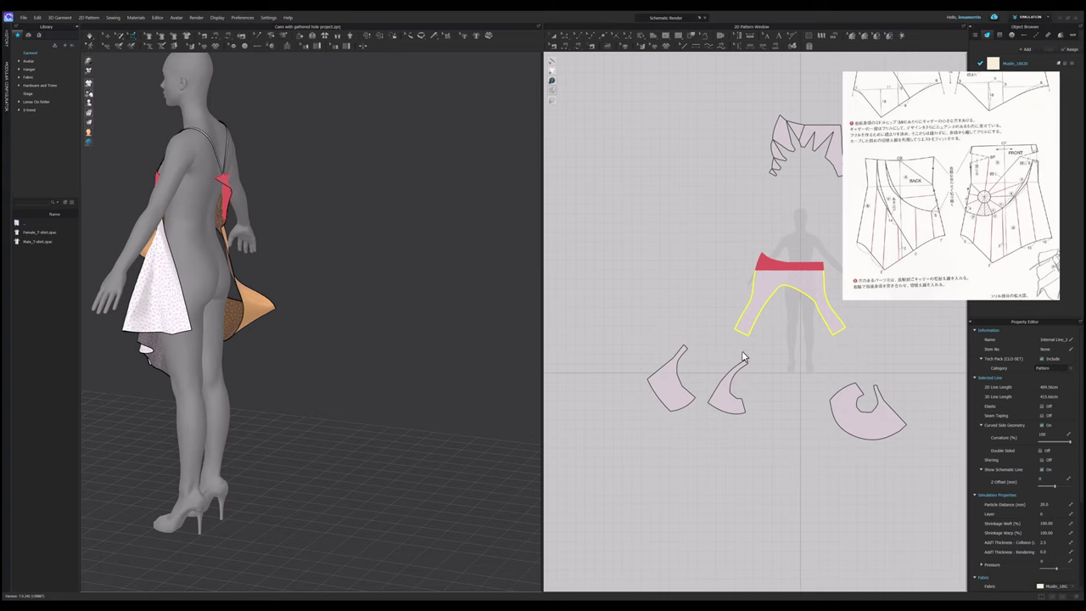
left_click(567, 38)
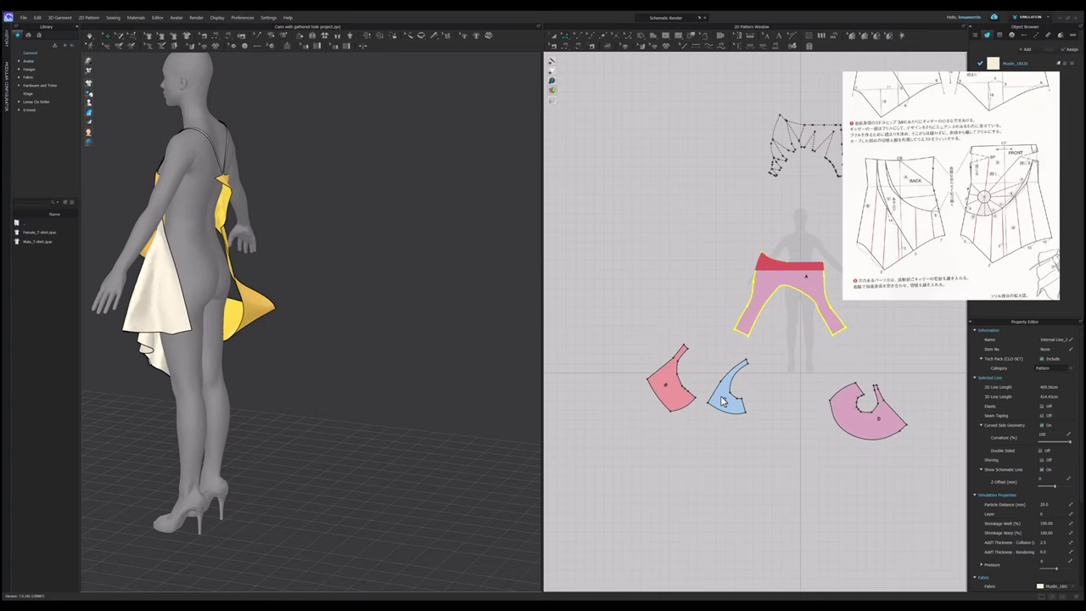
left_click_drag(732, 409, 723, 285)
Sew the inner curve of piece C to the adjacent side edge of piece A, starting from A's upper corner.
scroll(758, 265, "up", 3)
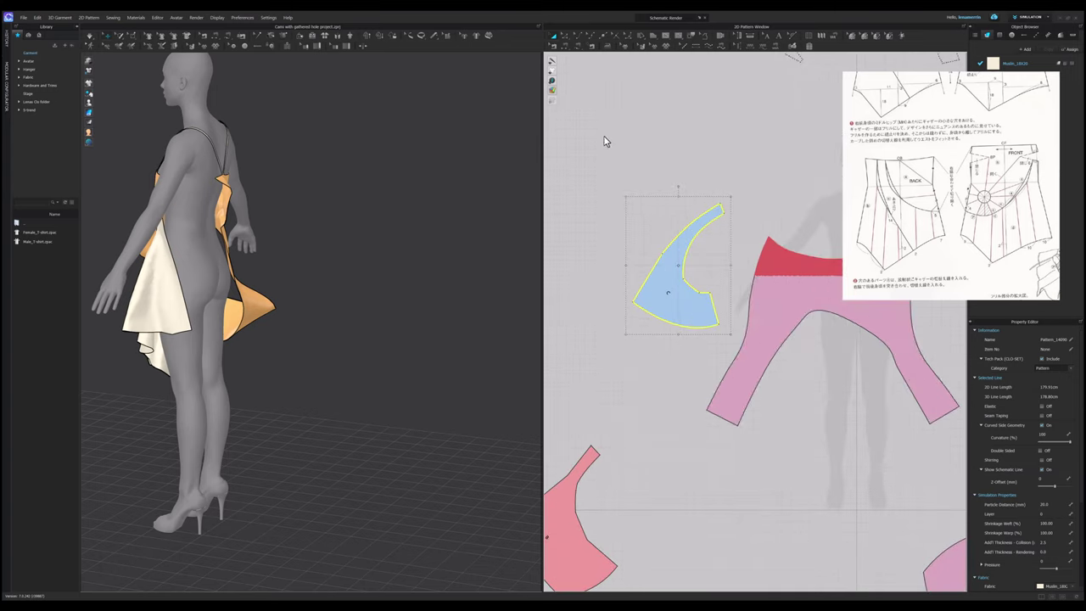
left_click(616, 161)
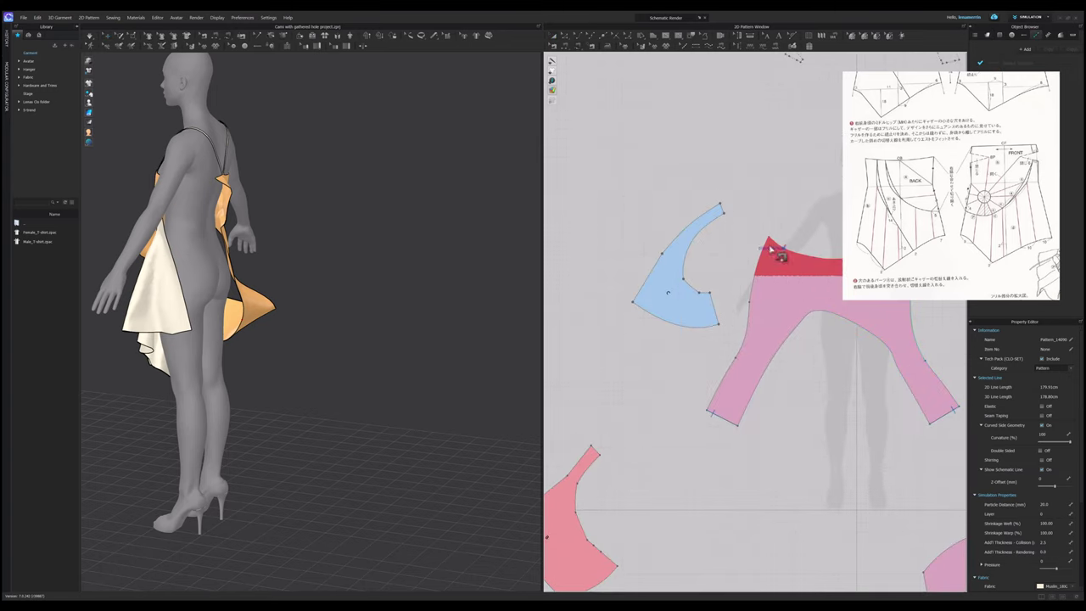
left_click(724, 216)
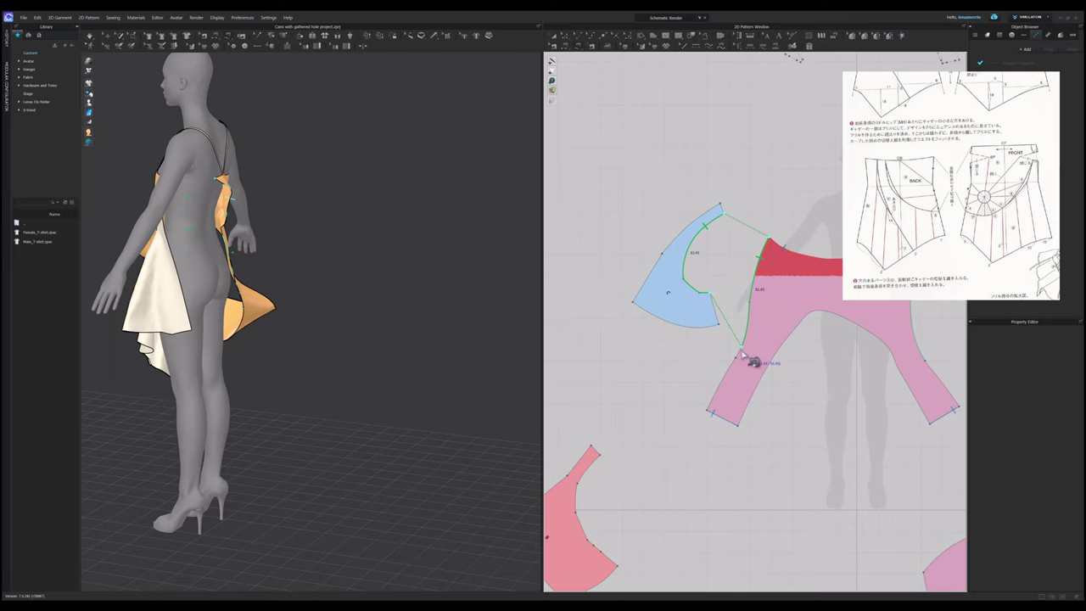
left_click(744, 355)
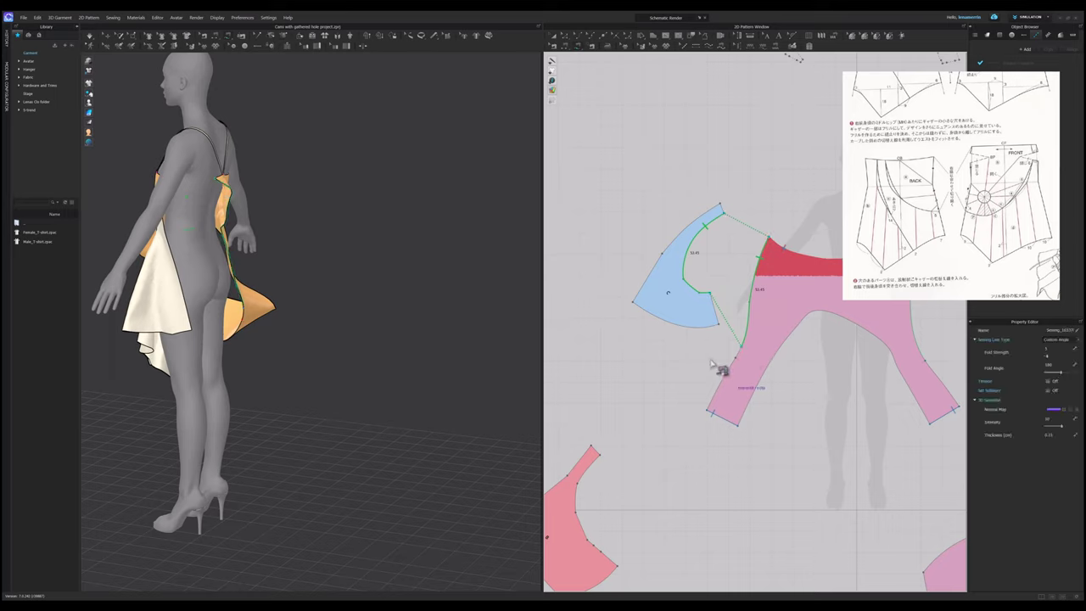
Show piece C in the 3D view and activate it.
key("a")
left_click(684, 304)
right_click(683, 298)
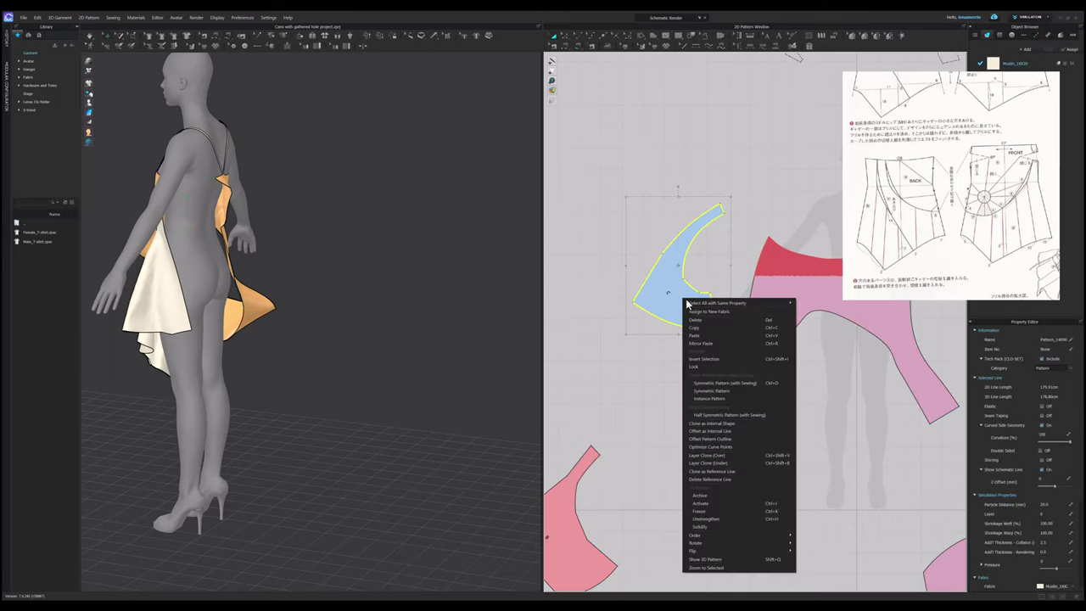
left_click(738, 559)
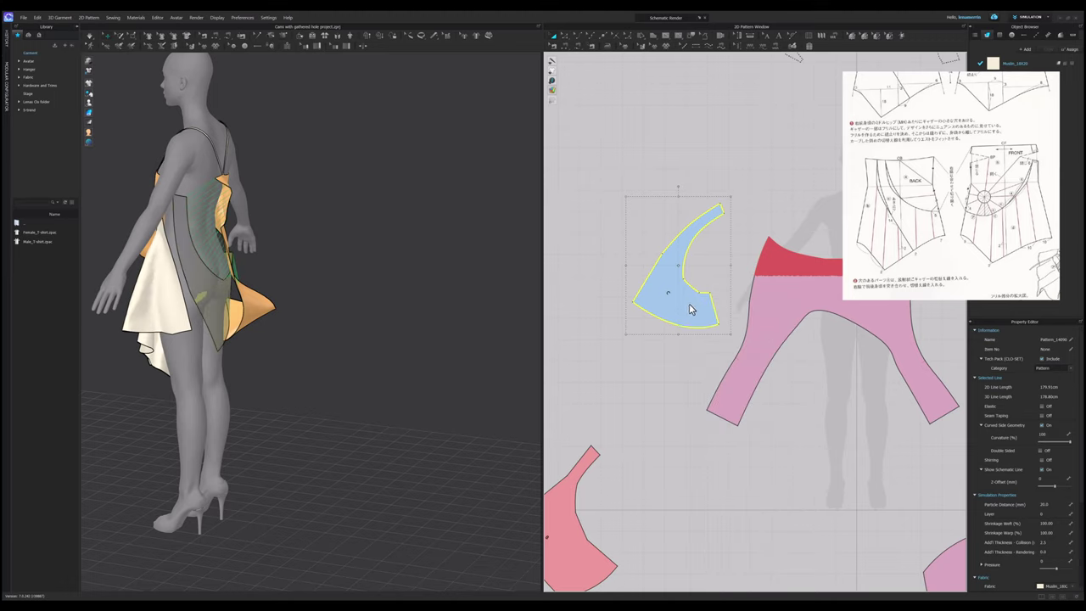
right_click(690, 307)
left_click(723, 509)
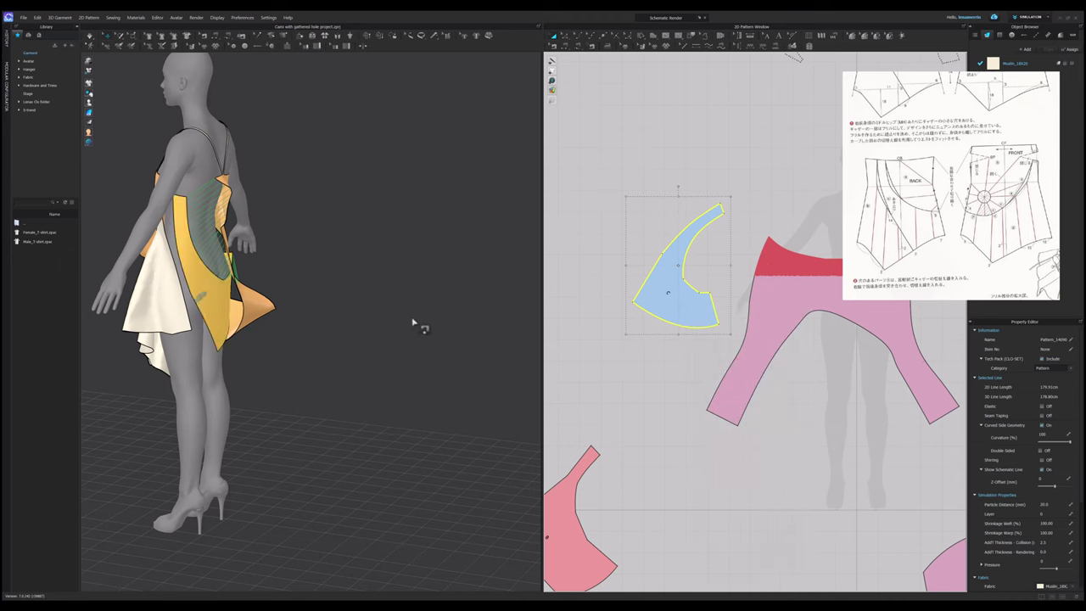
Unstrengthen piece C and pull it into place at the back of the hip while simulating.
right_click_drag(419, 322, 386, 324)
right_click(191, 305)
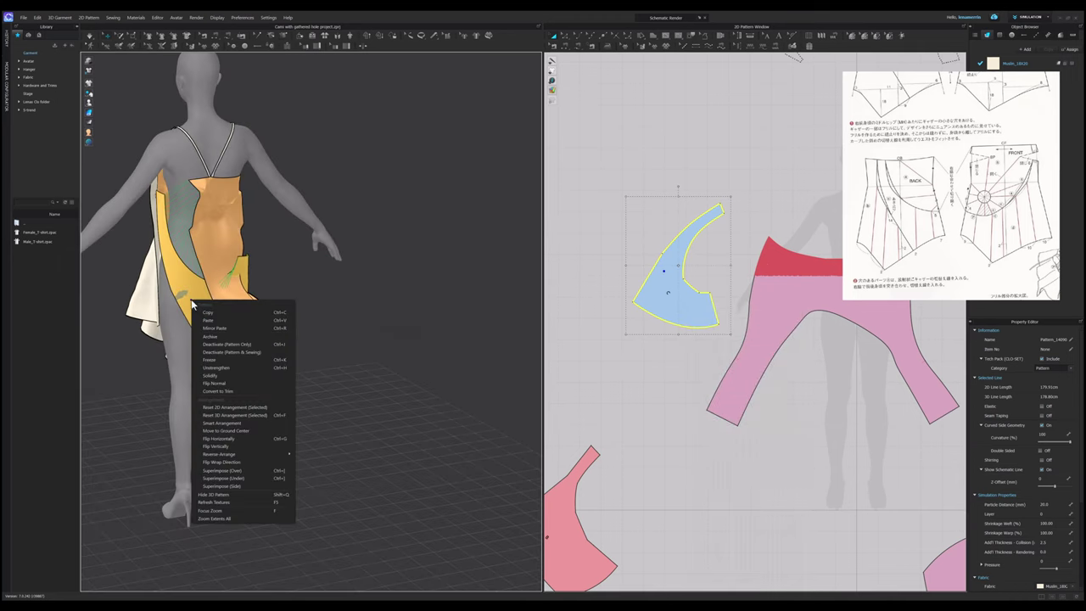
left_click(221, 375)
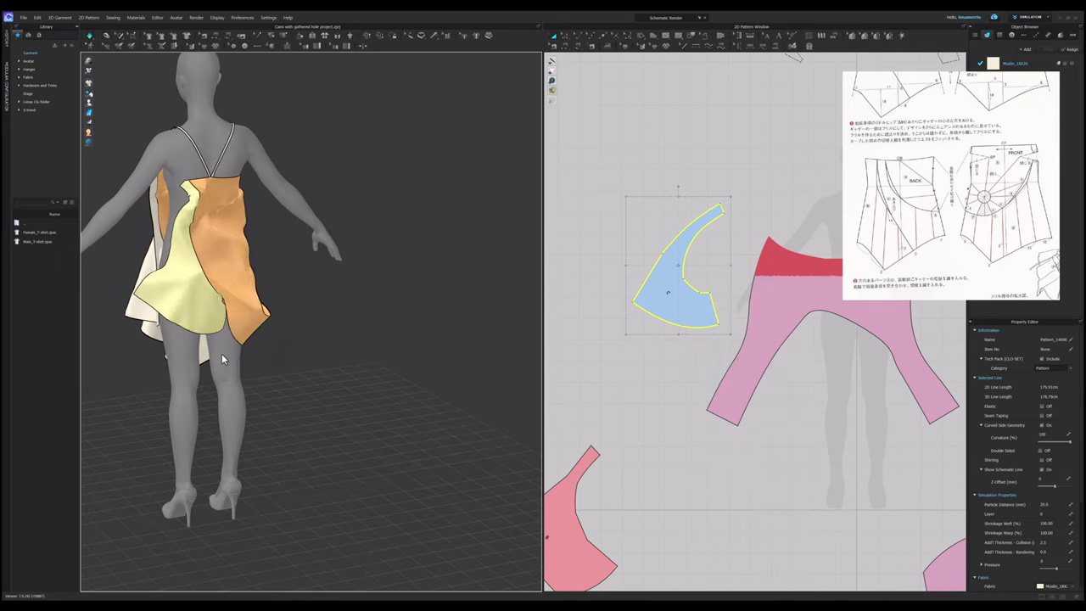
left_click_drag(210, 322, 196, 276)
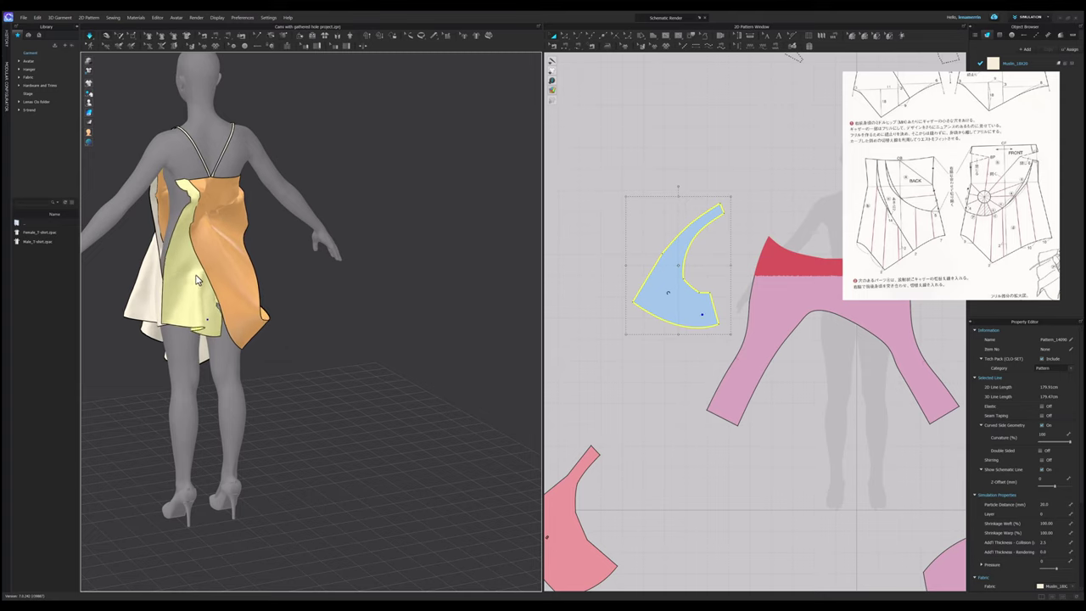
Move piece B beside piece C and sew B's inner curve to C's outer curve.
scroll(771, 380, "down", 3)
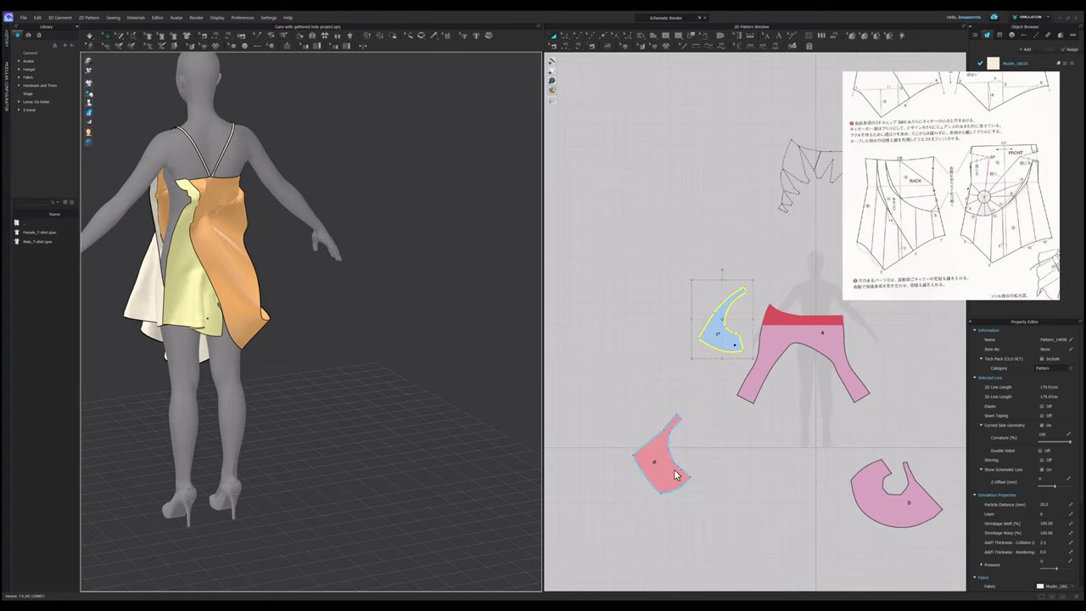
left_click_drag(676, 475, 665, 338)
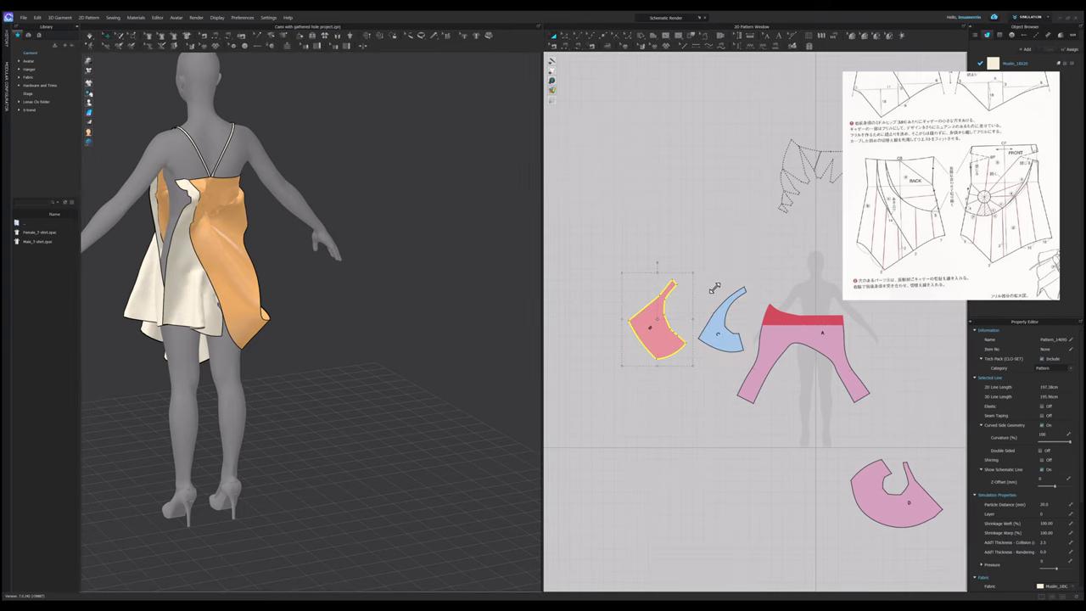
scroll(714, 289, "up", 3)
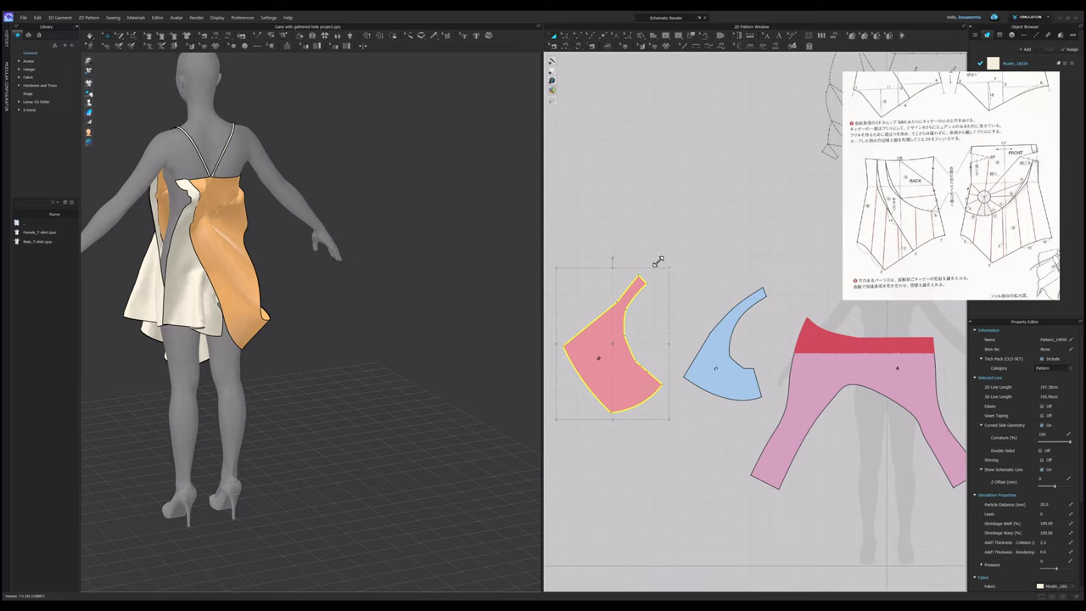
key("z")
left_click(636, 334)
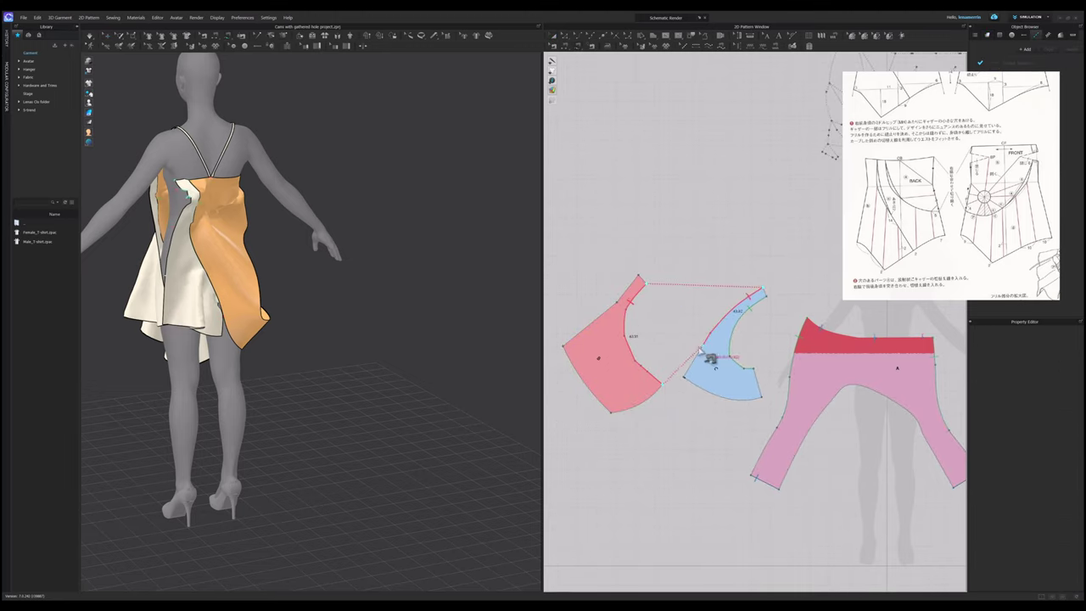
left_click(681, 377)
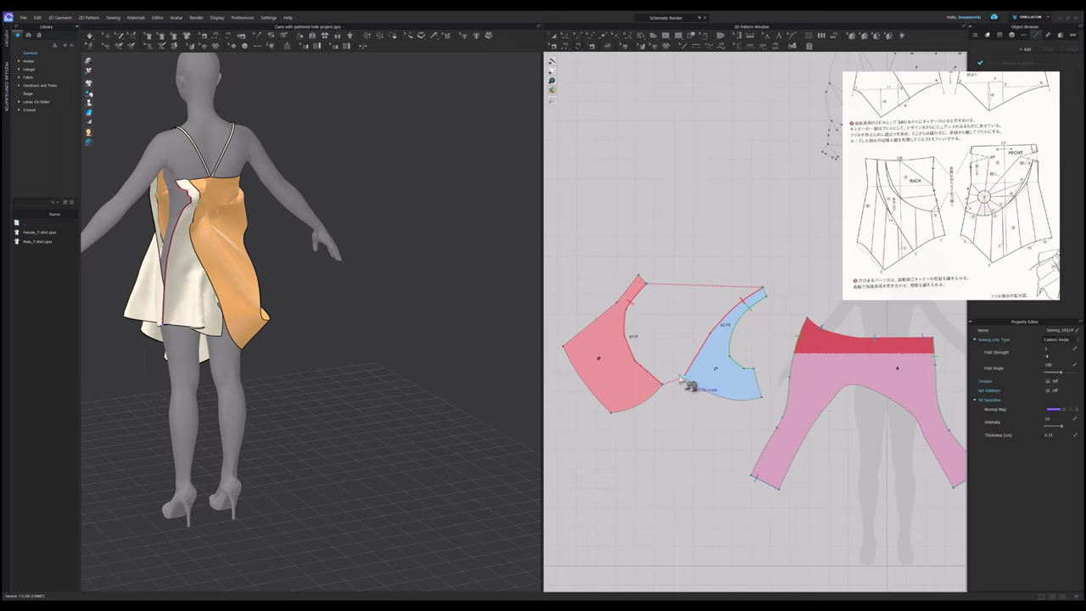
Activate piece B and show it in the 3D view.
left_click(638, 397)
right_click(639, 389)
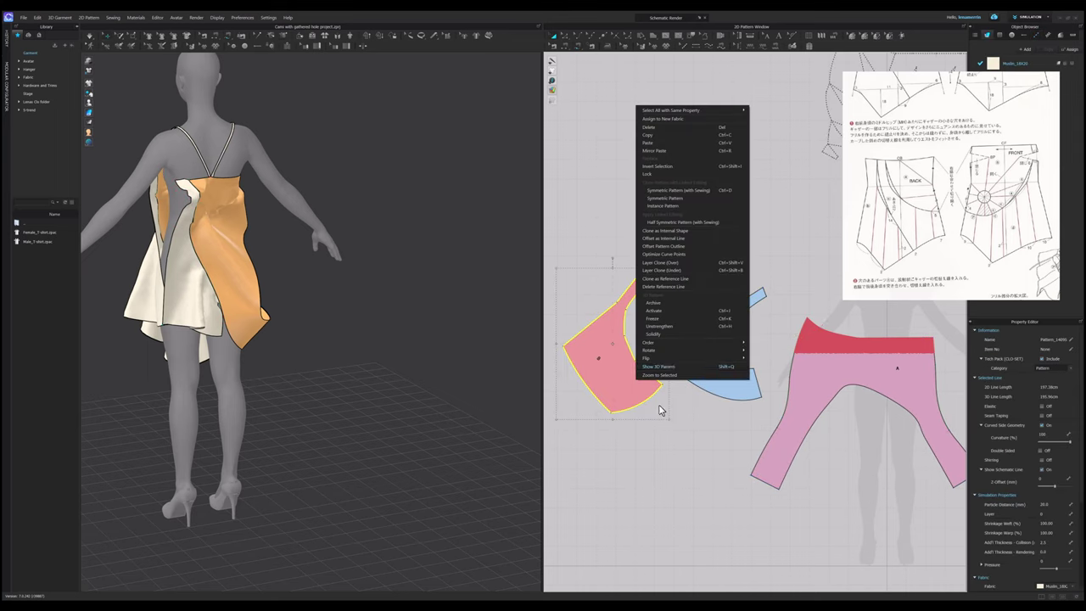
left_click(672, 314)
right_click(599, 358)
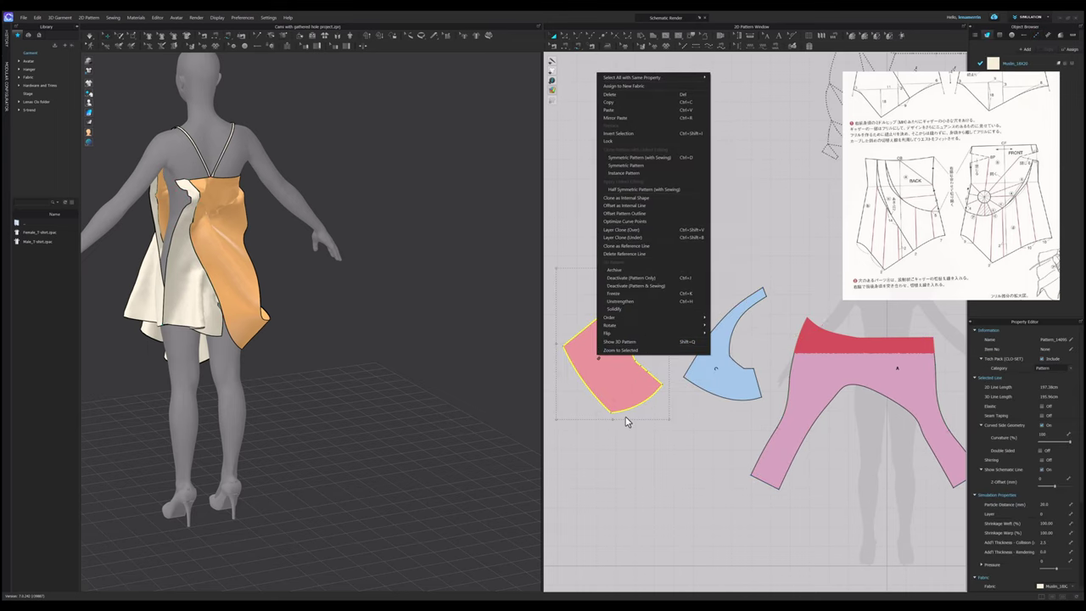
left_click(630, 344)
Unstrengthen piece B and simulate to draw it onto piece C.
right_click_drag(384, 355, 405, 356)
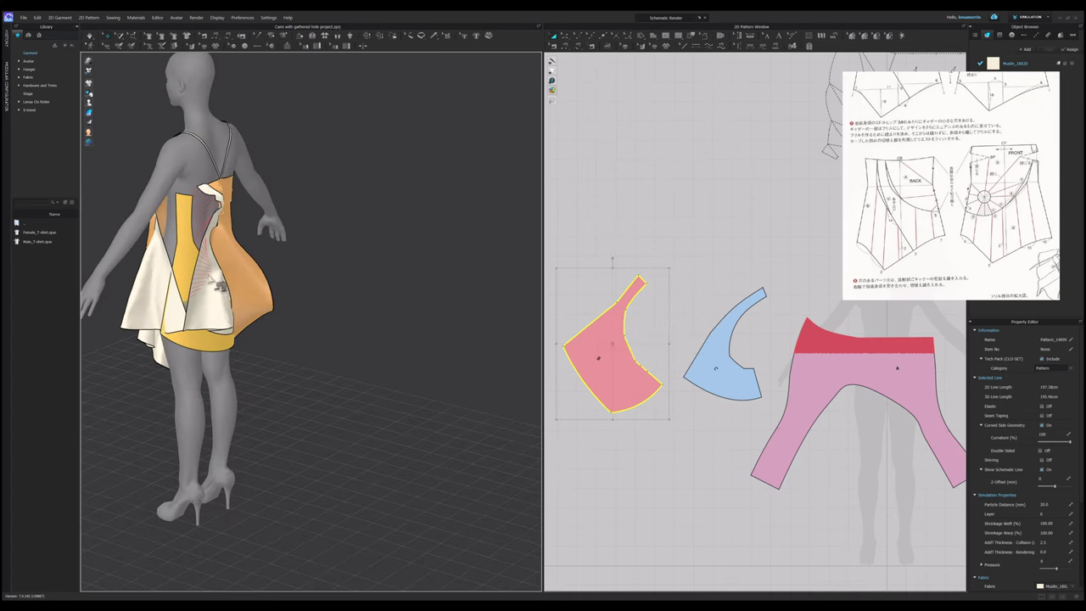
right_click(183, 272)
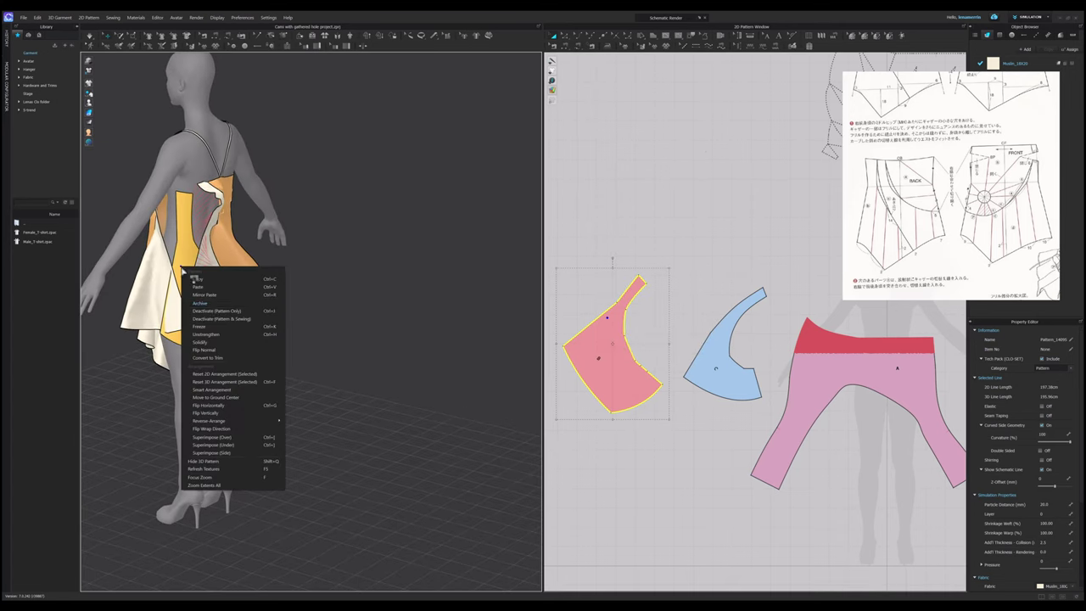
left_click(215, 319)
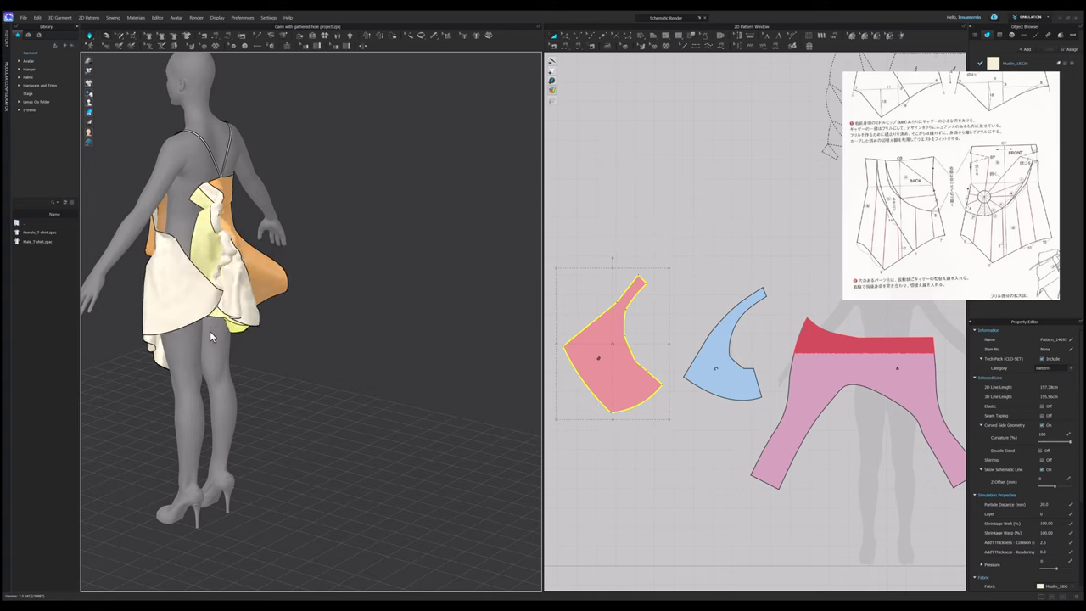
Pull piece B outward at the avatar's back to free it from the body and piece C.
right_click_drag(289, 319, 249, 296)
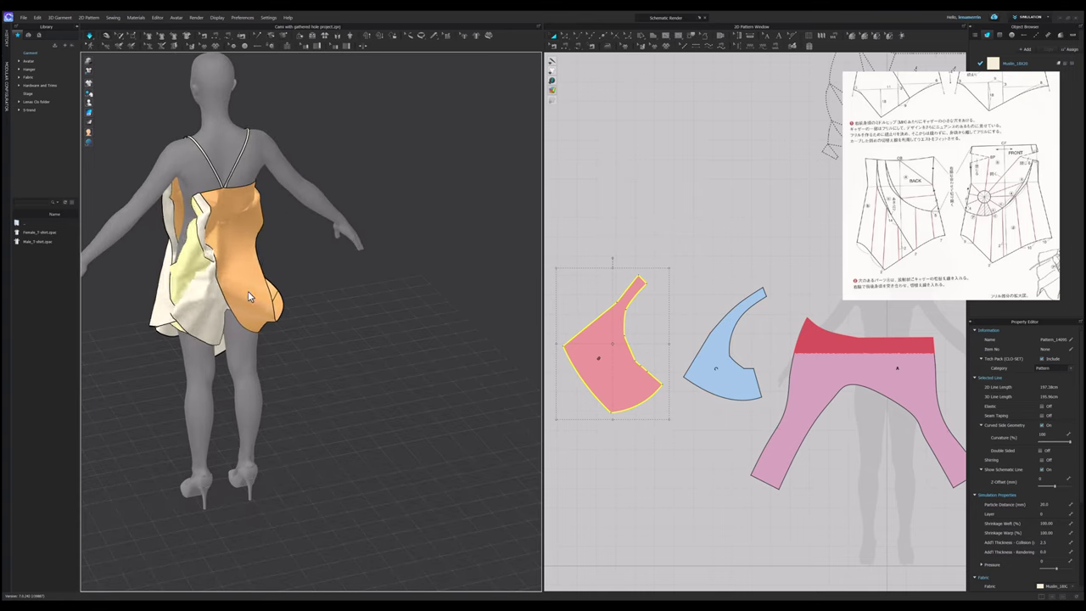
left_click_drag(192, 256, 133, 253)
left_click_drag(208, 327, 273, 346)
left_click_drag(199, 334, 305, 303)
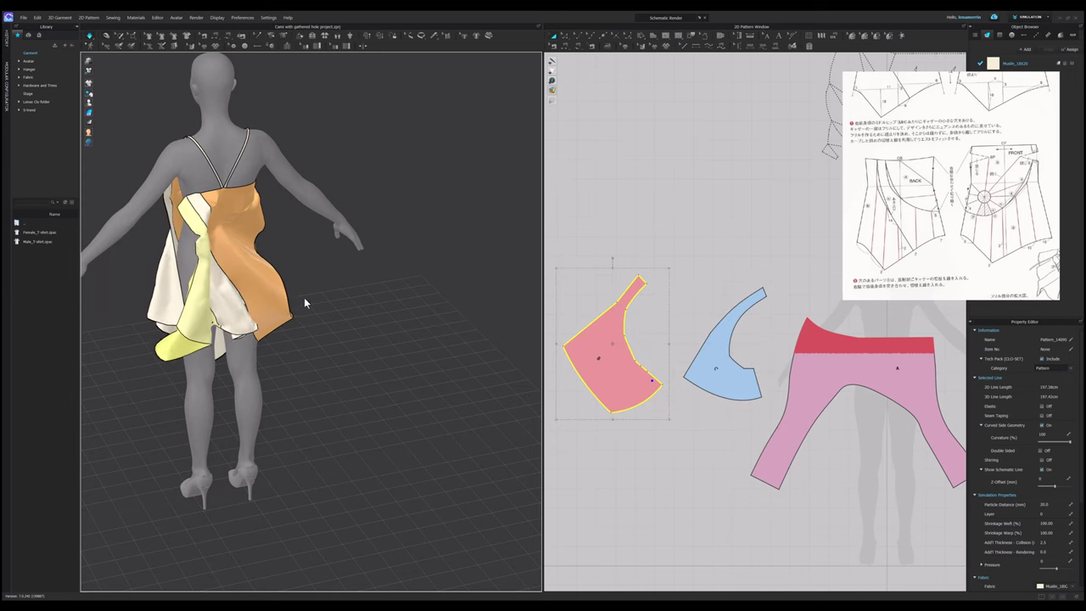
Sew piece B's slanted side edge to piece D's straight side edge and simulate to close the seam on the avatar.
scroll(303, 255, "up", 4)
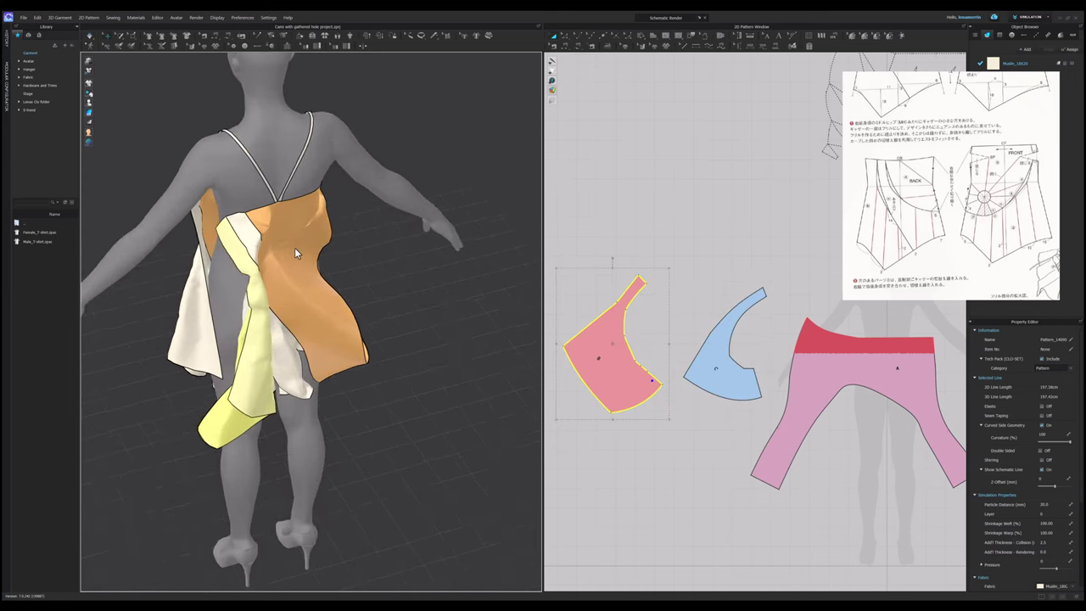
right_click_drag(294, 247, 231, 273)
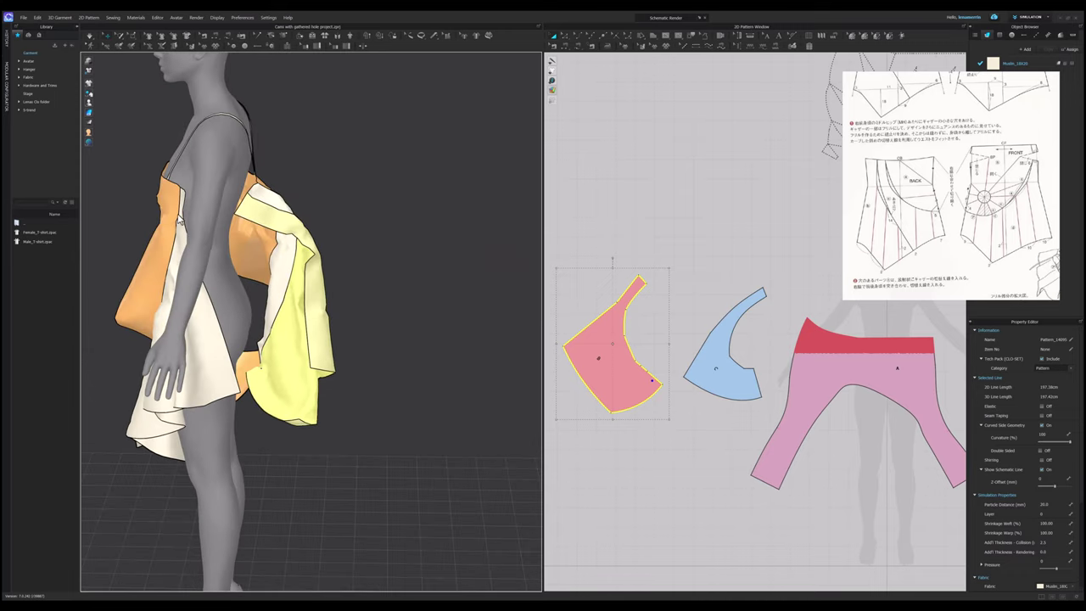
scroll(187, 214, "up", 5)
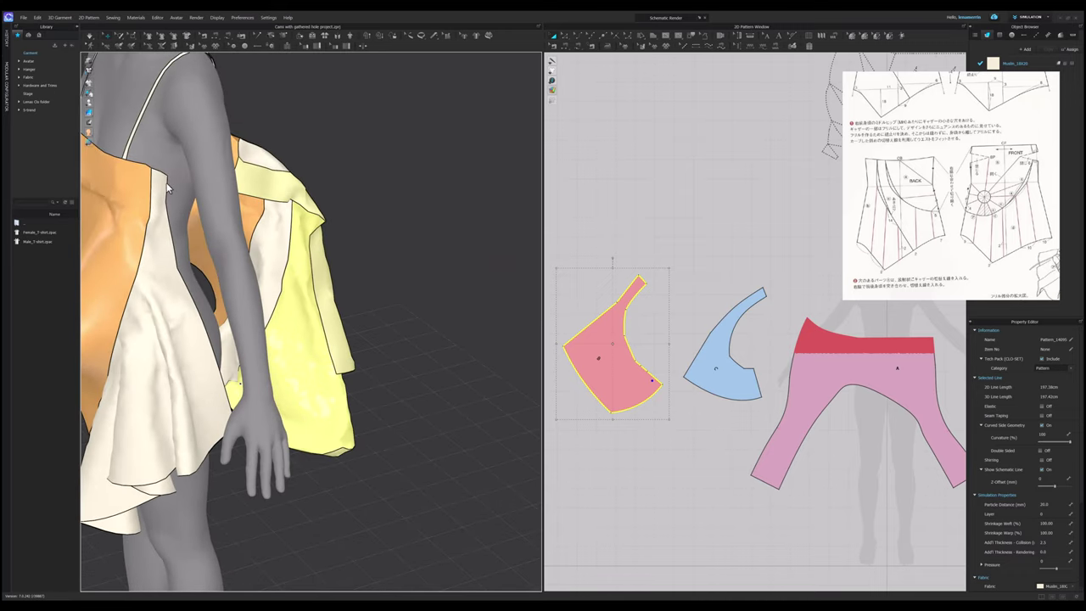
left_click(166, 181)
scroll(817, 354, "down", 3)
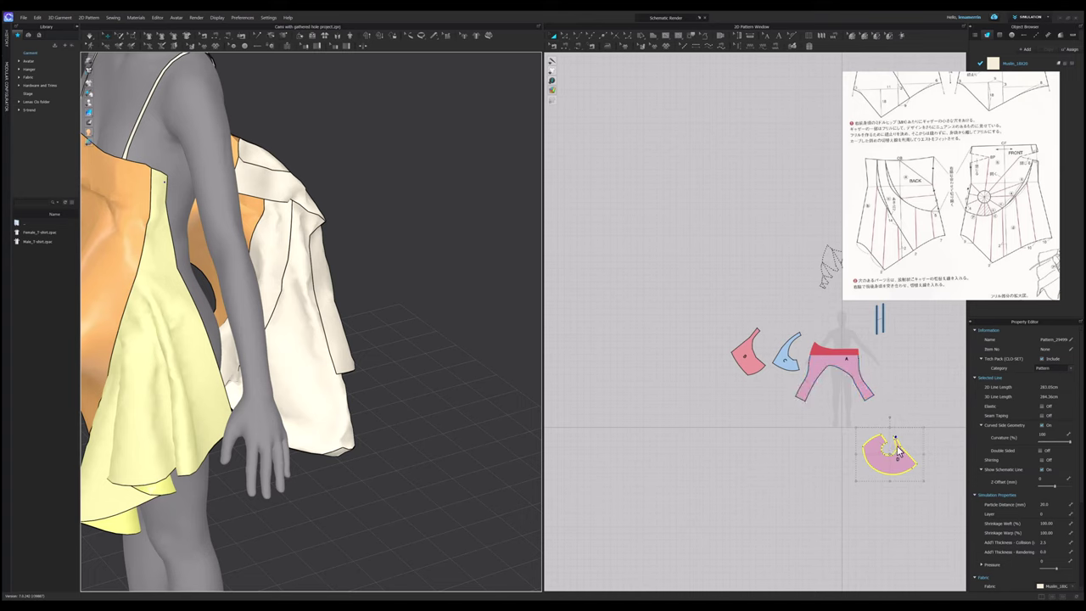
scroll(894, 448, "up", 3)
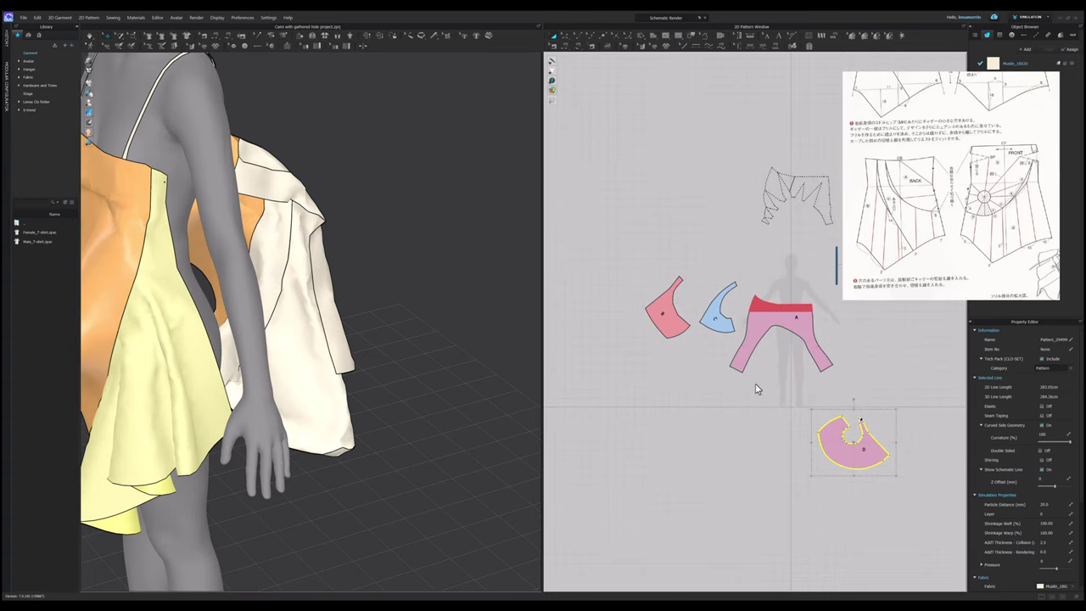
right_click_drag(347, 291, 334, 223)
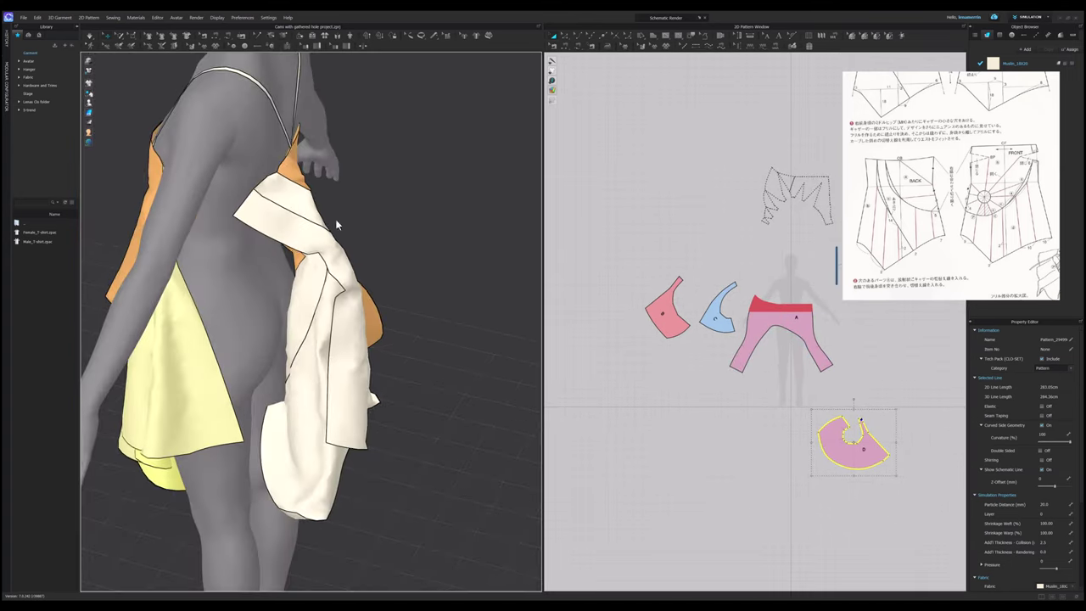
left_click(667, 307)
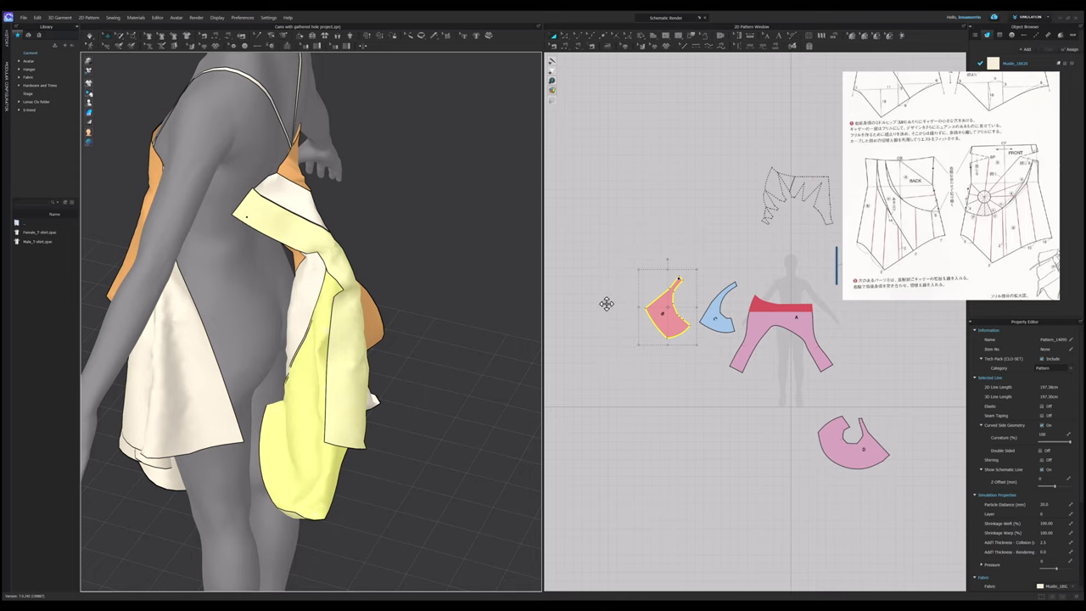
left_click(675, 233)
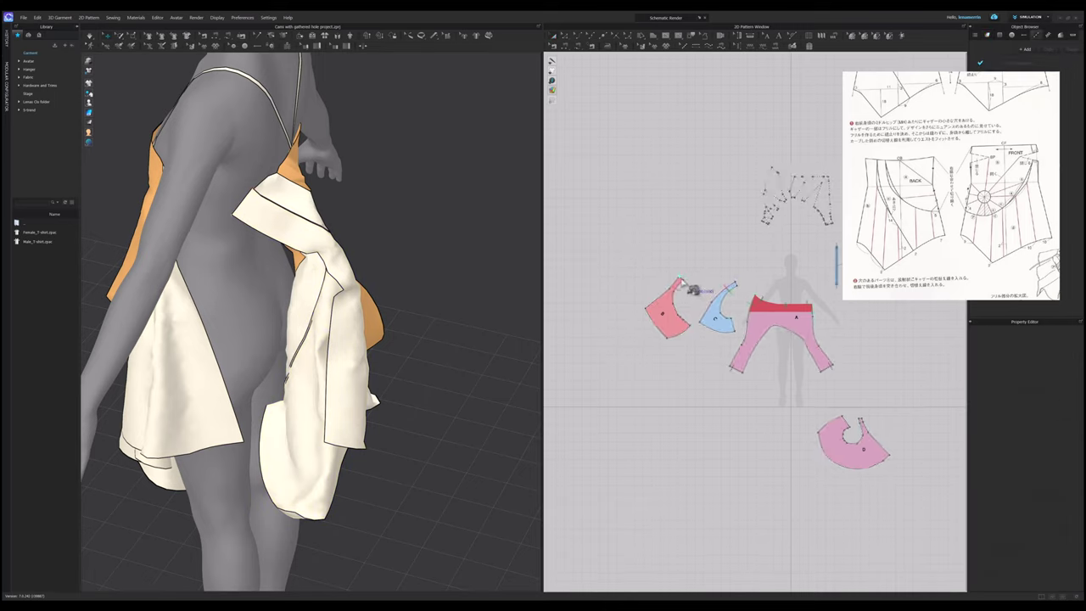
left_click(676, 283)
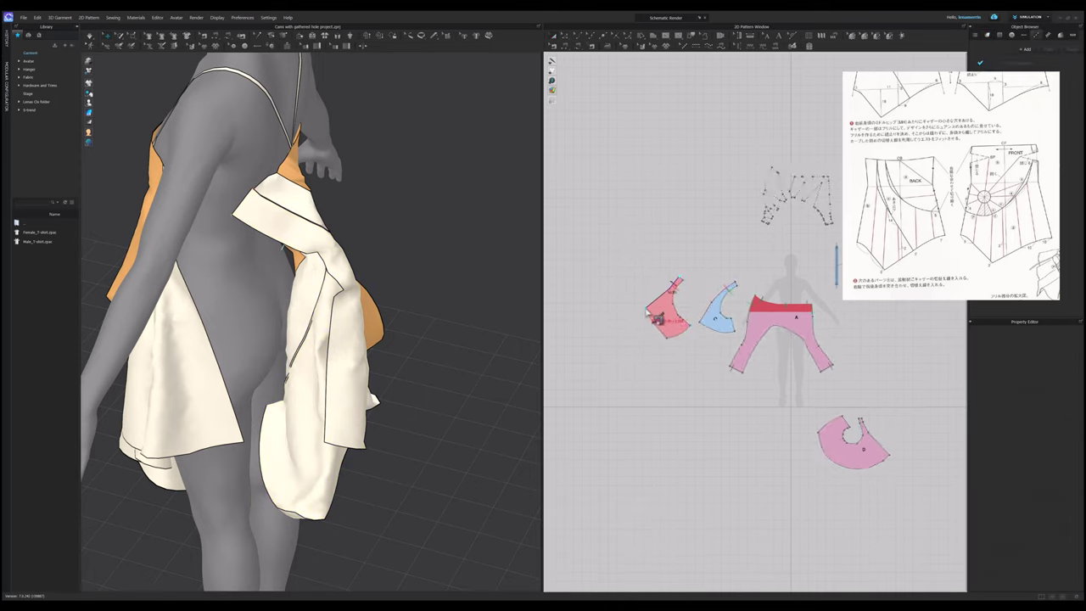
left_click(646, 311)
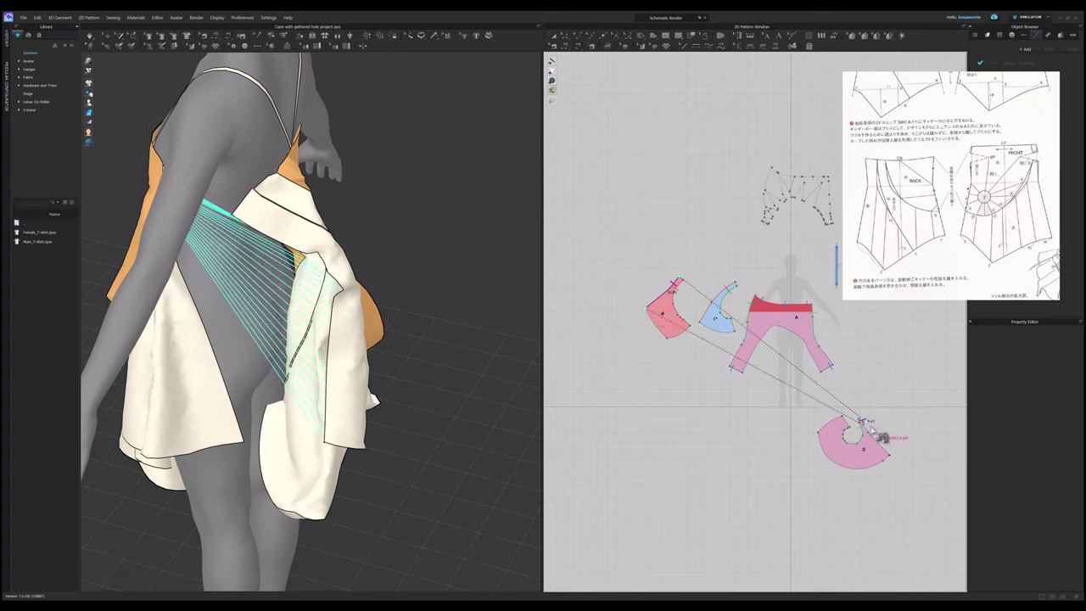
left_click(904, 460)
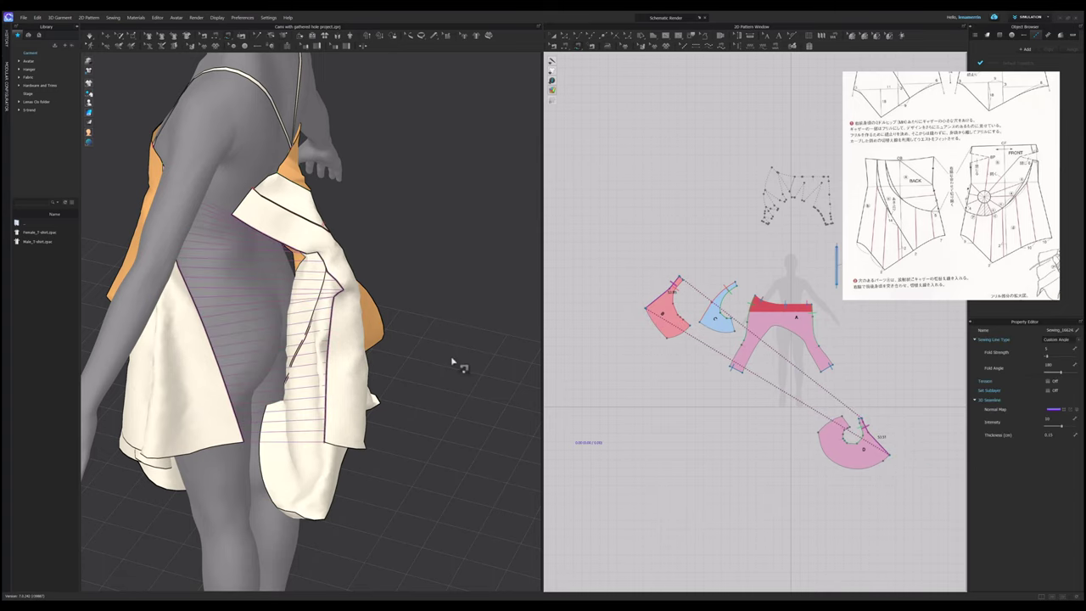
key("space")
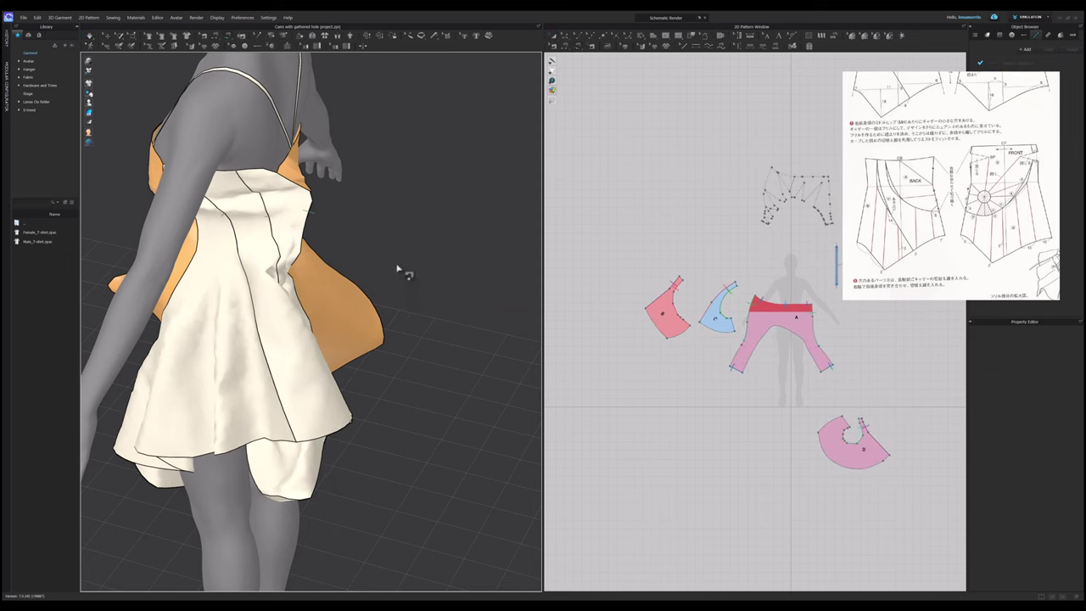
Delete all pins from piece A at the avatar's back.
right_click_drag(398, 268, 360, 264)
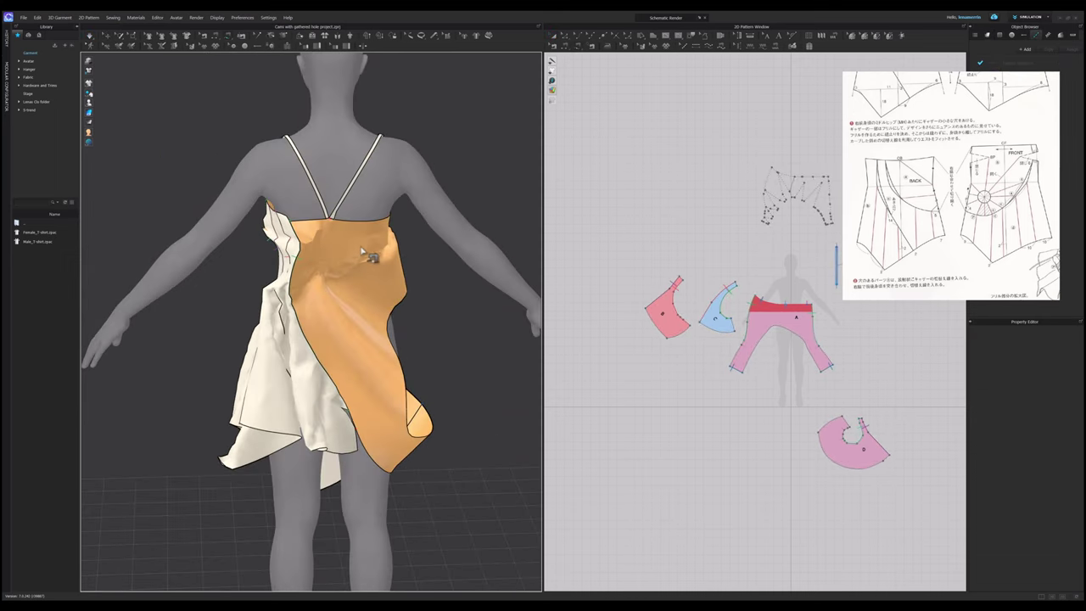
left_click(316, 211)
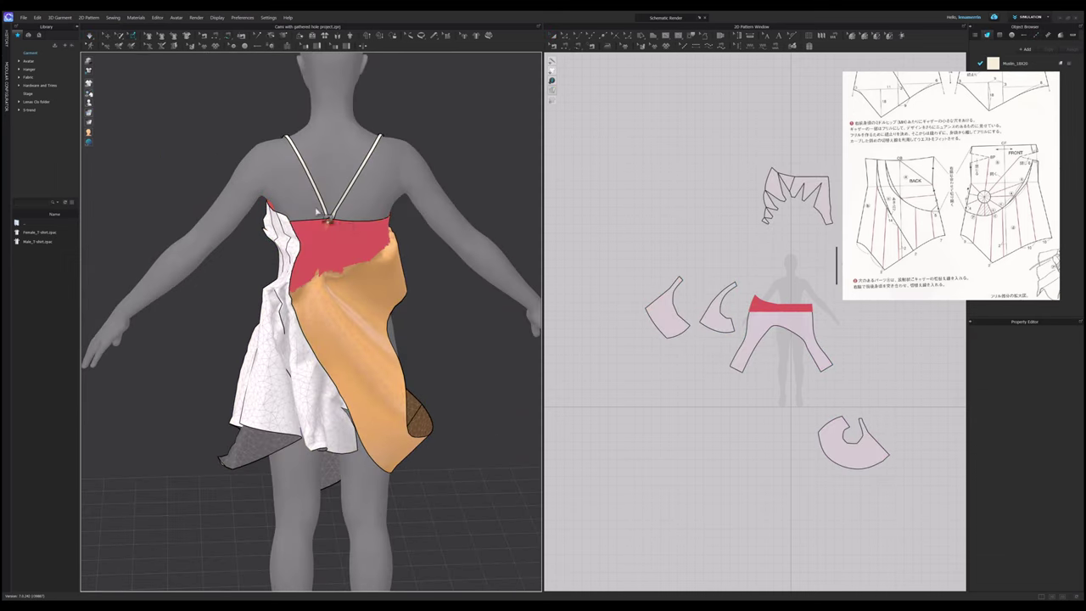
right_click(338, 239)
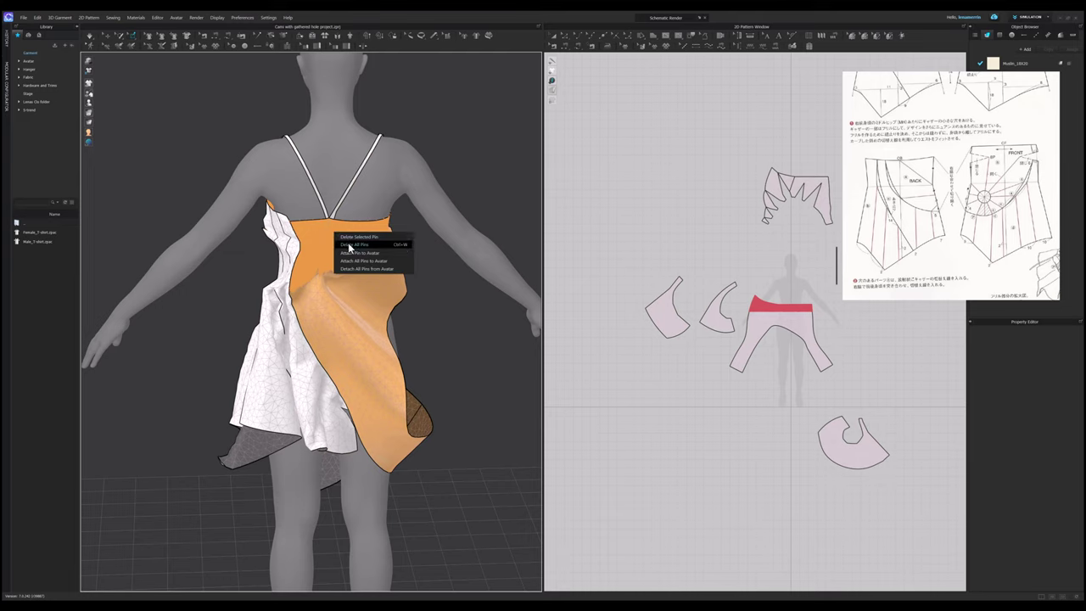
left_click(348, 247)
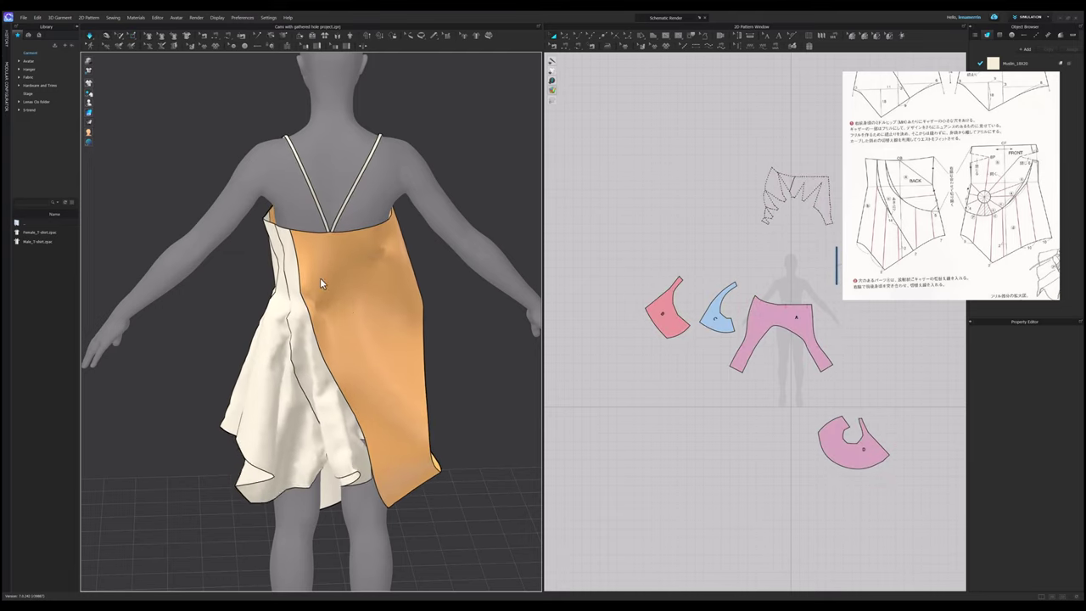
Unstrengthen piece A so that it drapes softly on the avatar.
mouse_move(341, 295)
right_mouse_down()
mouse_move(311, 291)
mouse_move(377, 285)
mouse_move(322, 293)
right_mouse_up()
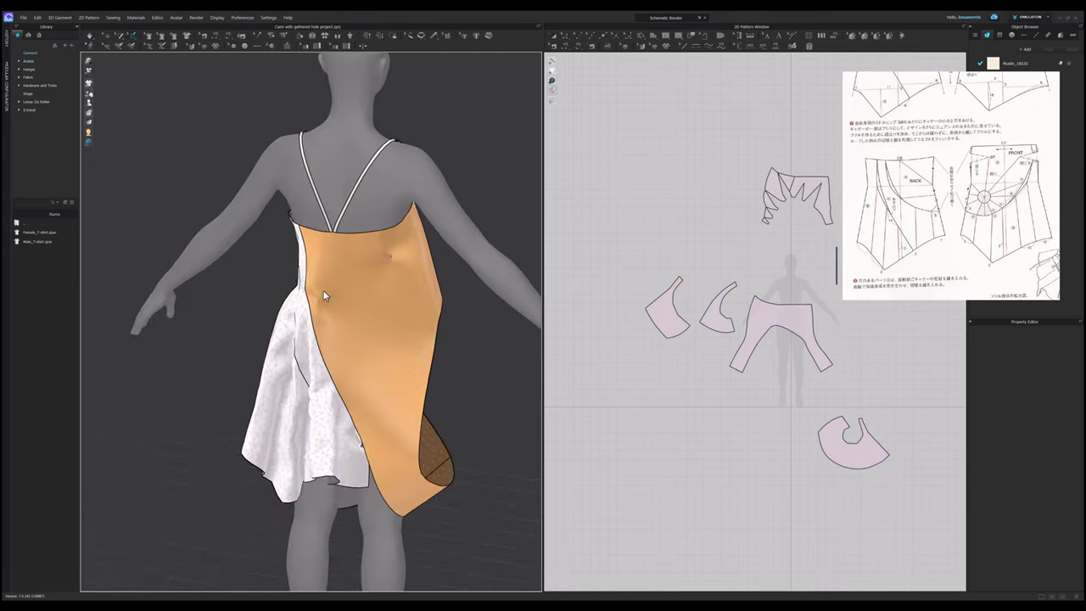
right_click(347, 292)
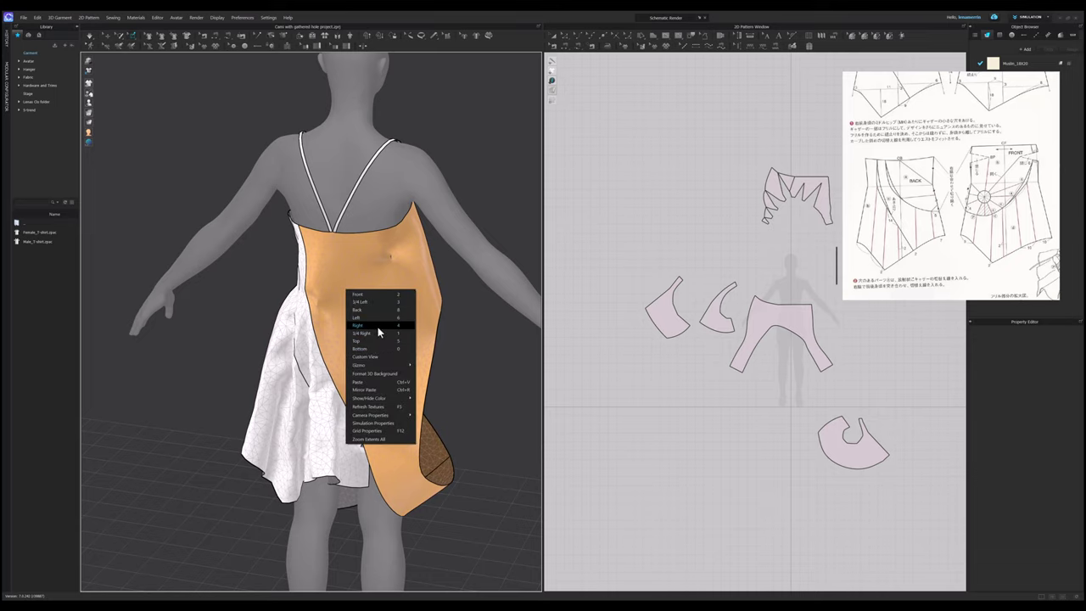
left_click(479, 330)
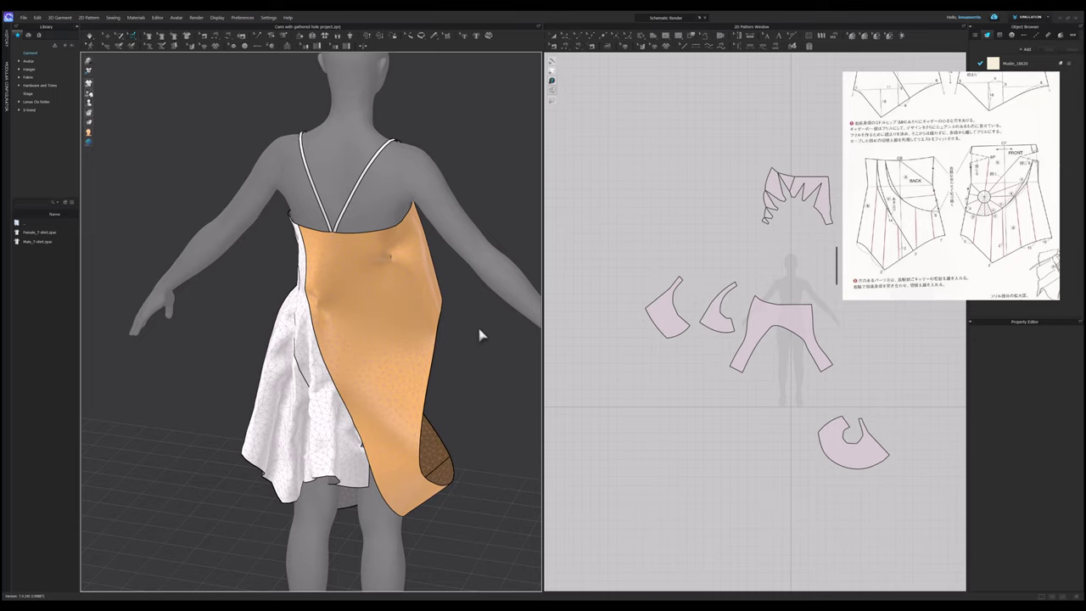
key("q")
right_click_drag(412, 300, 409, 307)
right_click(412, 314)
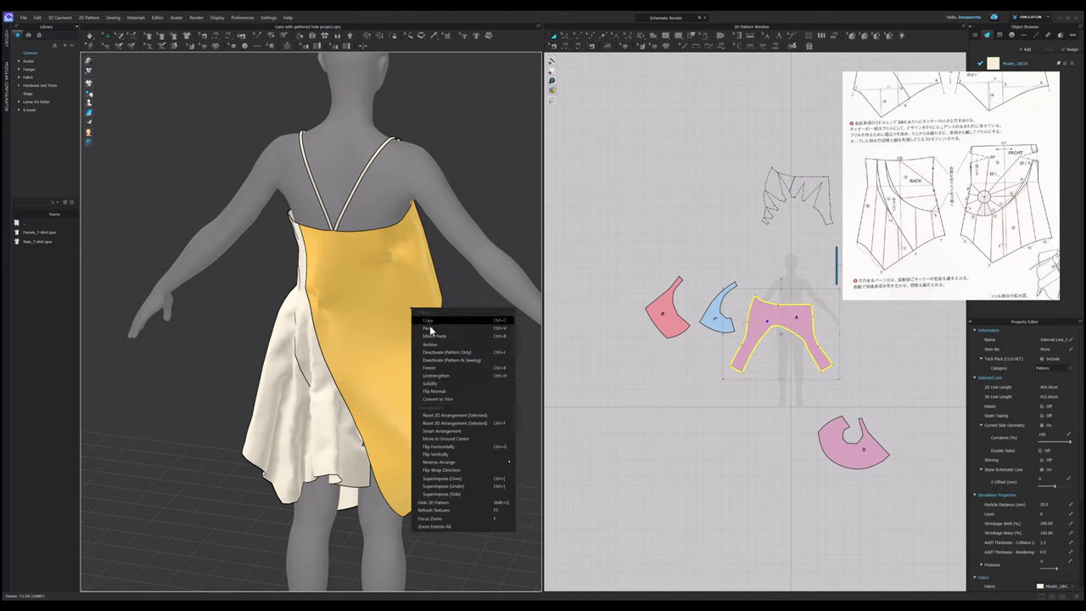
left_click(445, 377)
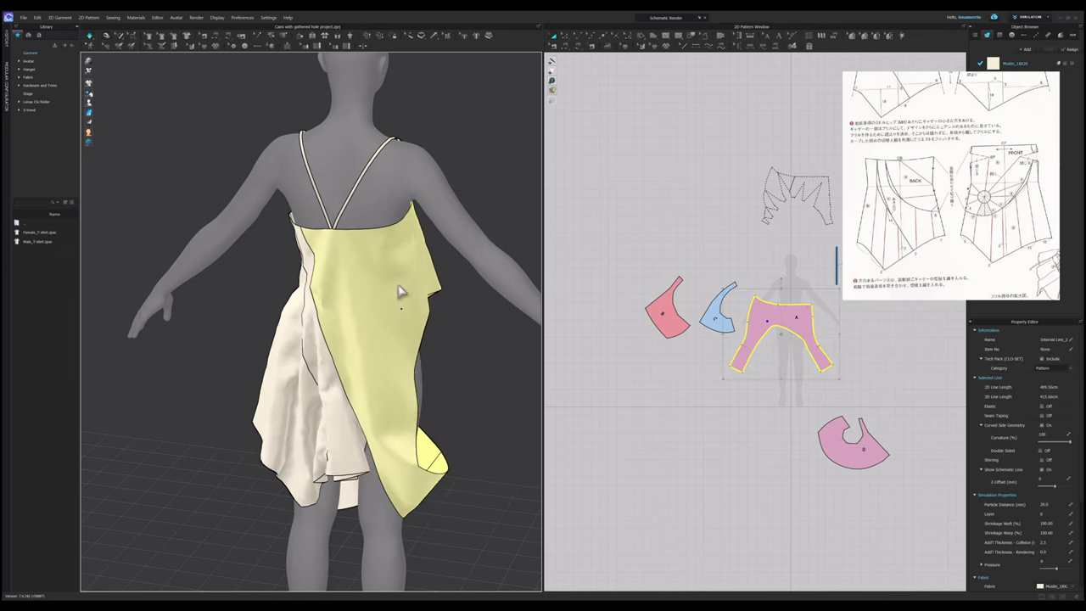
Pin small areas at both ends of piece A's front neckline, below the straps.
right_click_drag(393, 296, 351, 235)
right_click_drag(343, 281, 358, 261)
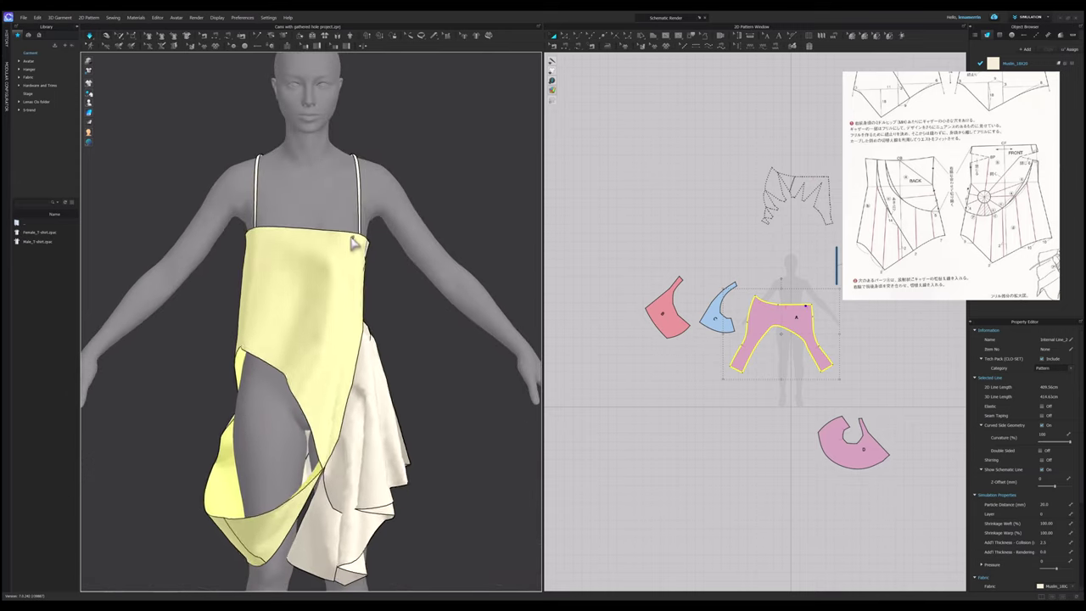
left_click(123, 36)
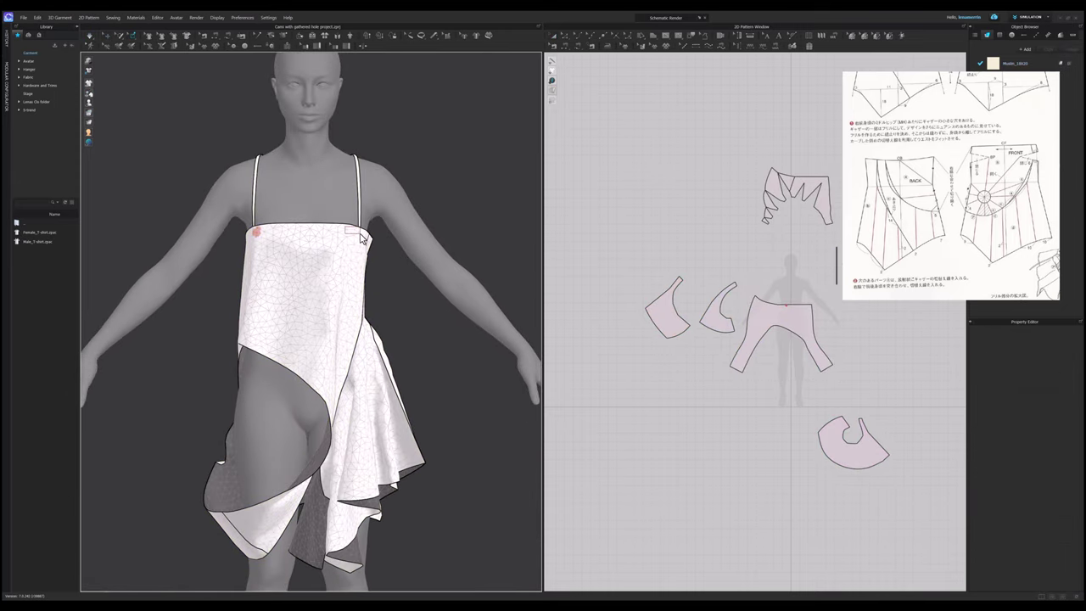
left_click_drag(360, 234, 363, 235)
right_click_drag(378, 267, 253, 265)
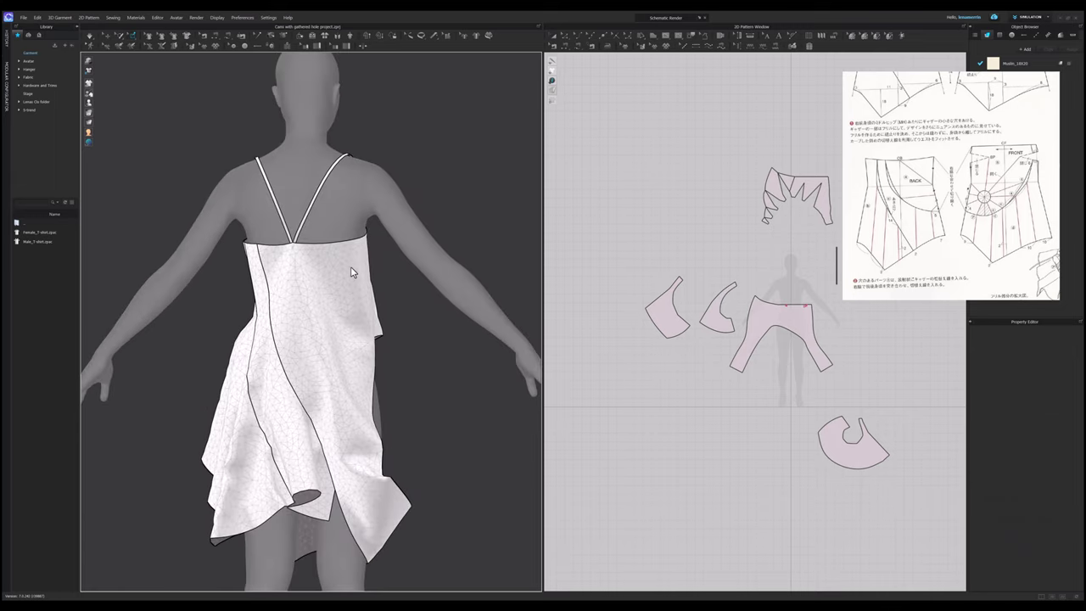
Pull piece A's upper back edge sideways during simulation and pin it where the straps meet at the centre back.
key("q")
left_click(343, 245)
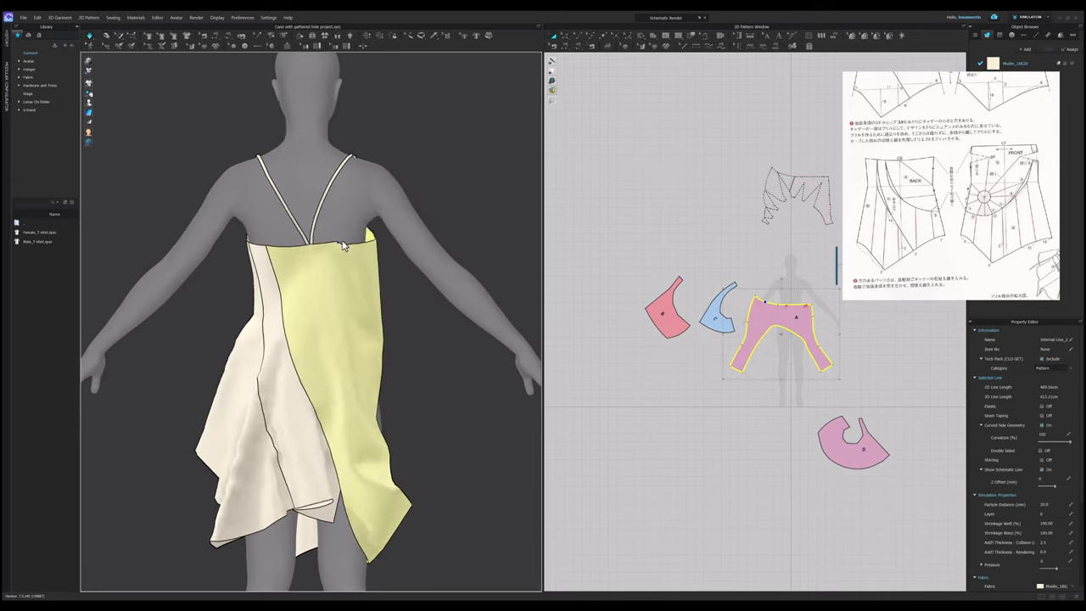
left_click(307, 257)
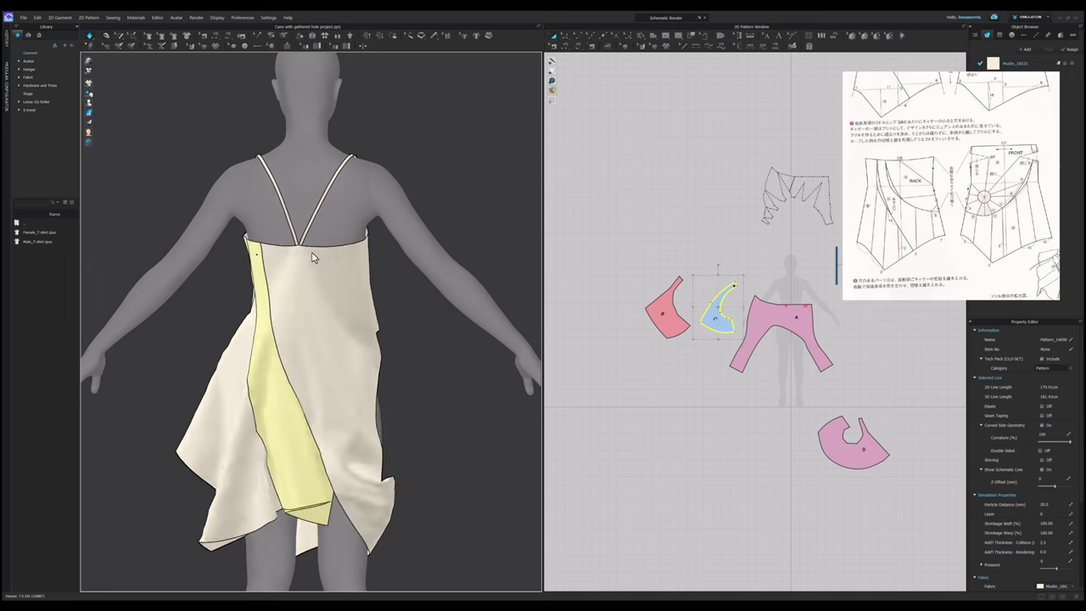
left_click_drag(313, 253, 332, 257)
key("w")
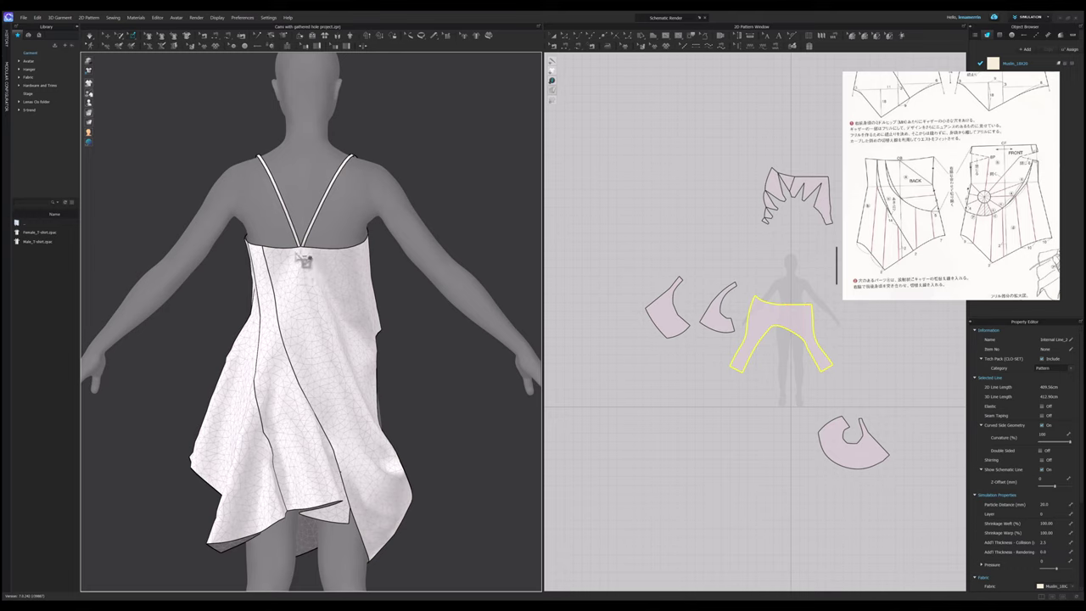
left_click(299, 251)
right_click_drag(335, 287, 470, 301)
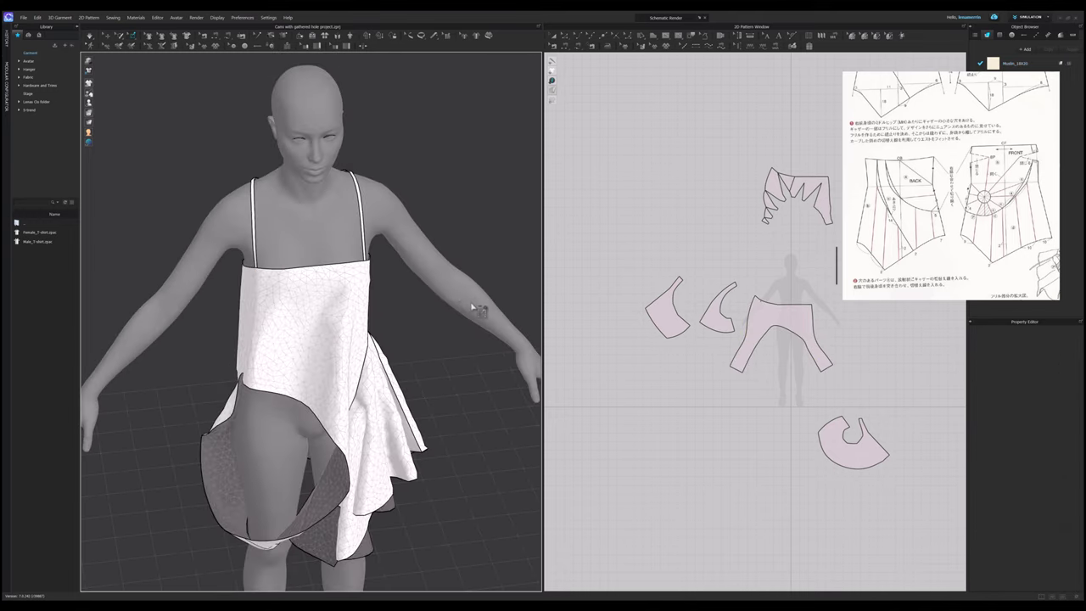
Simulate to settle piece A at the front and pin its neckline again below each strap.
key("q")
right_click_drag(399, 302, 402, 285)
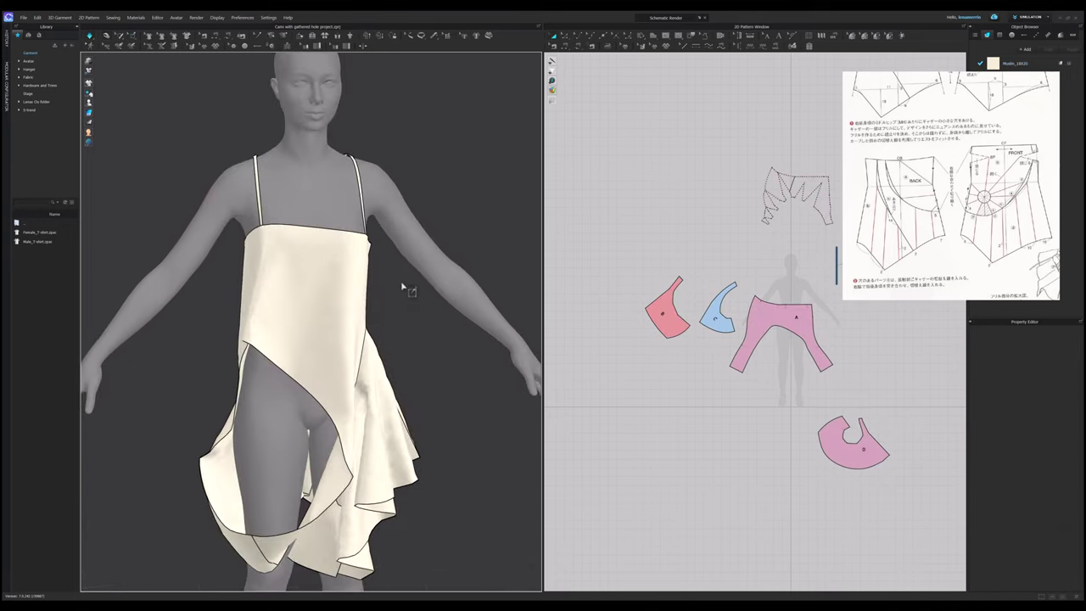
key("w")
key("space")
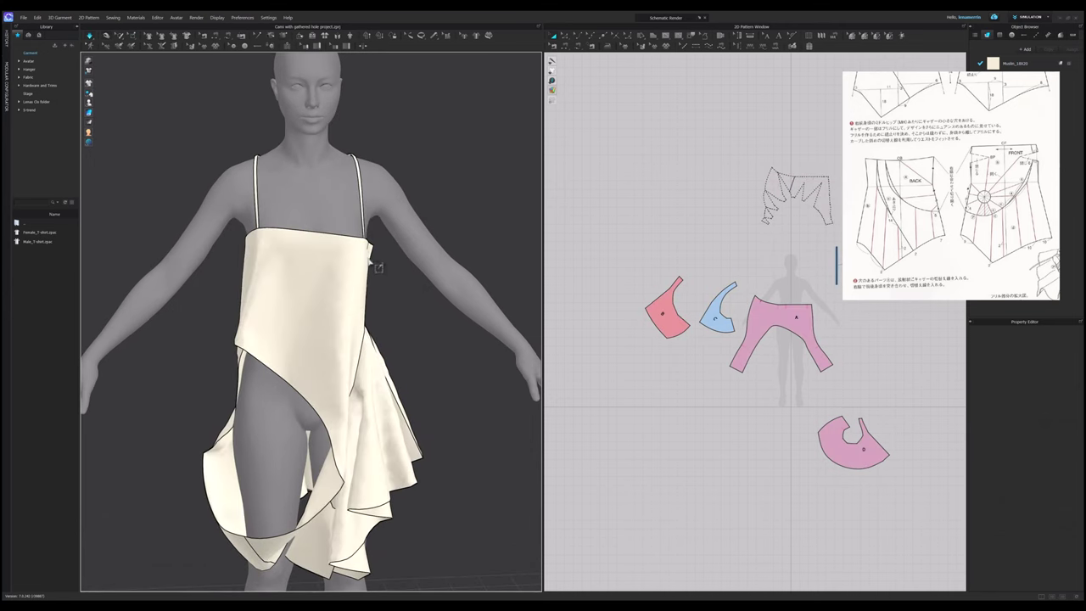
left_click(363, 237)
key("space")
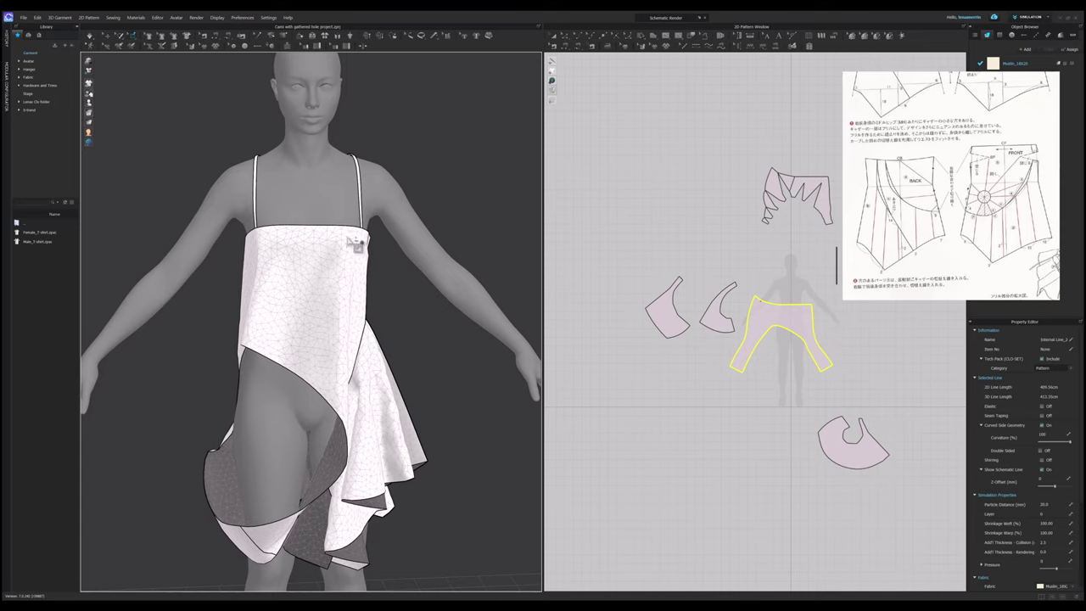
left_click_drag(349, 232, 359, 242)
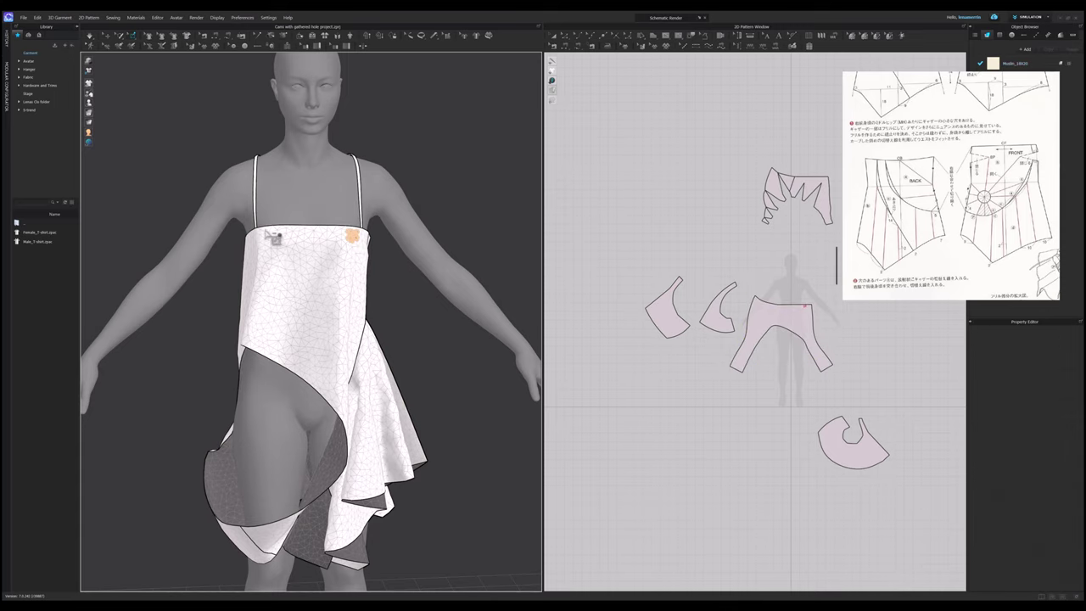
left_click_drag(266, 230, 276, 242)
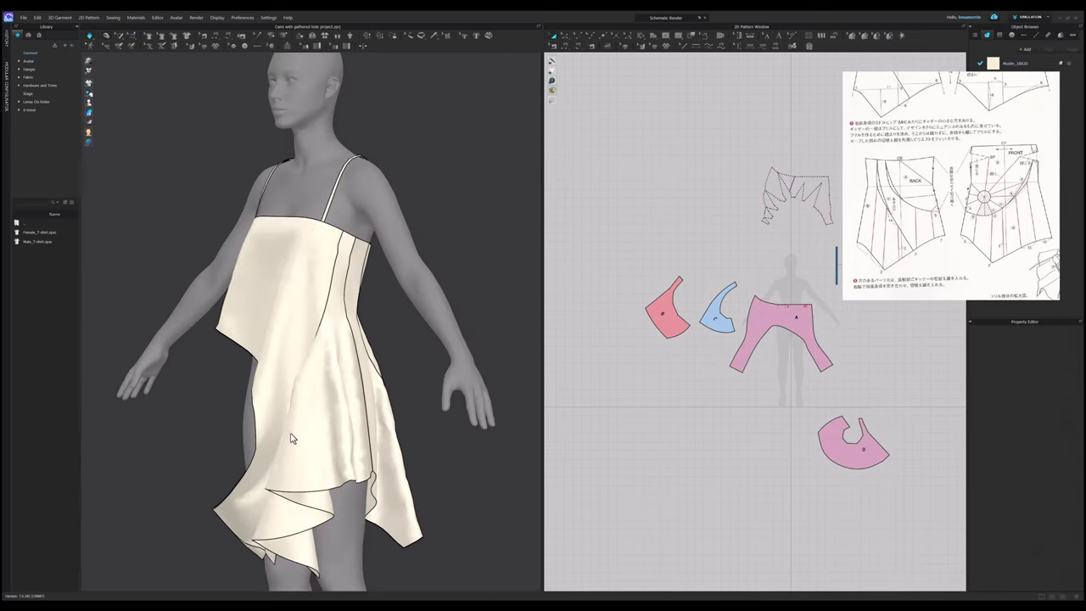
Turn on Elastic for piece A's lower curved edge and set its ratio to 20 to gather the hole.
mouse_move(291, 429)
right_mouse_down()
mouse_move(359, 426)
mouse_move(278, 519)
right_mouse_up()
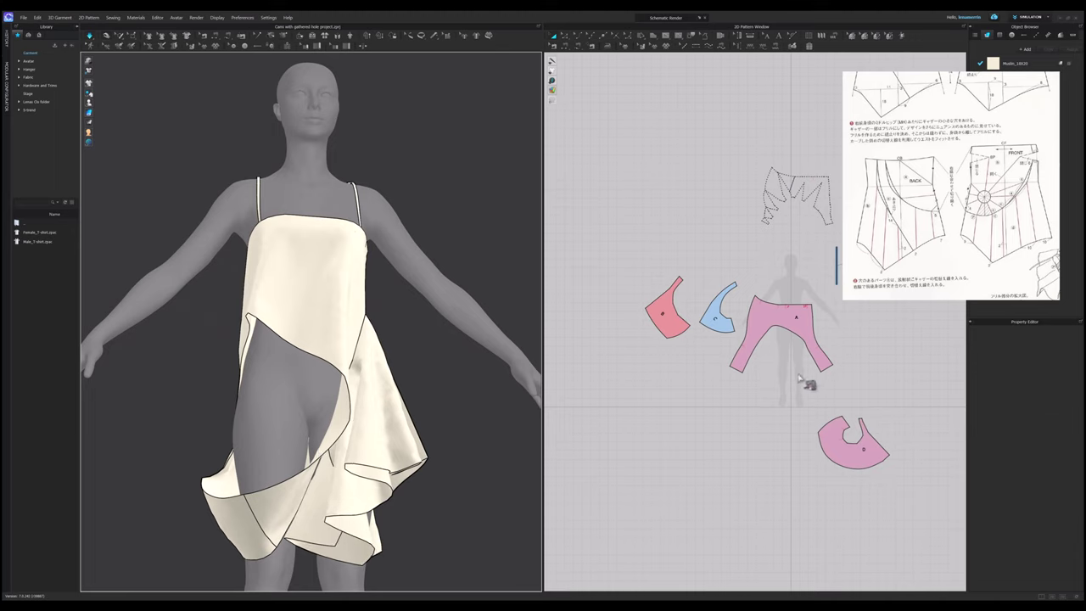
scroll(858, 370, "up", 2)
key("h")
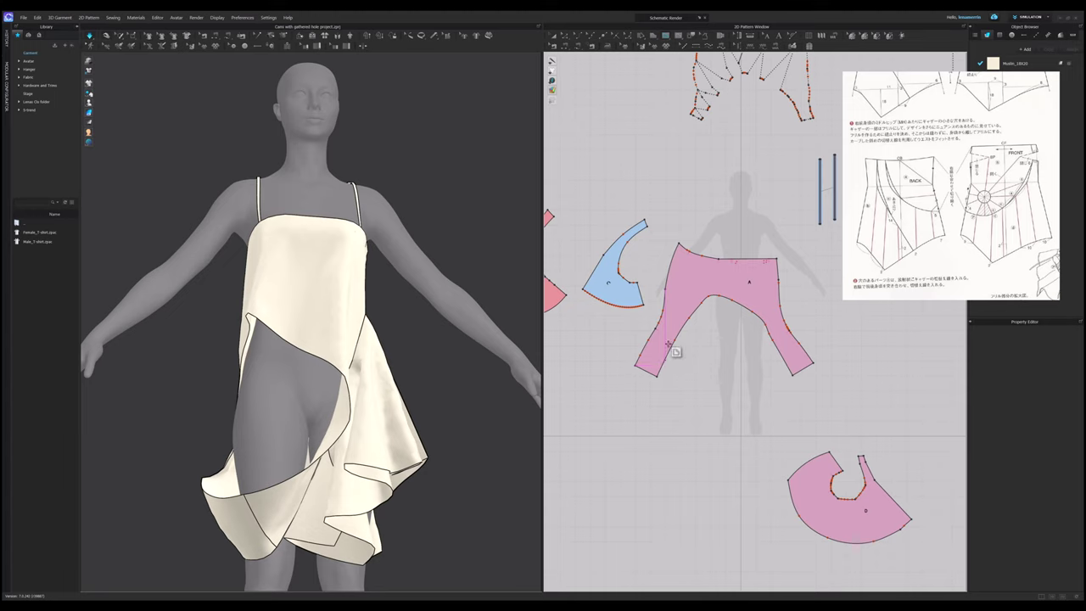
key("a")
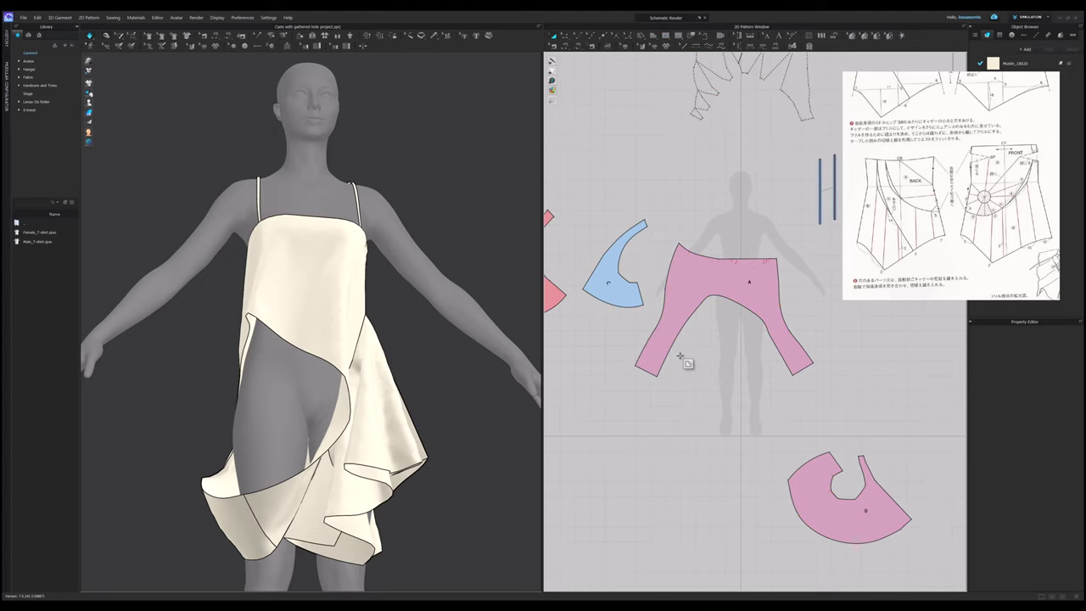
left_click(675, 358)
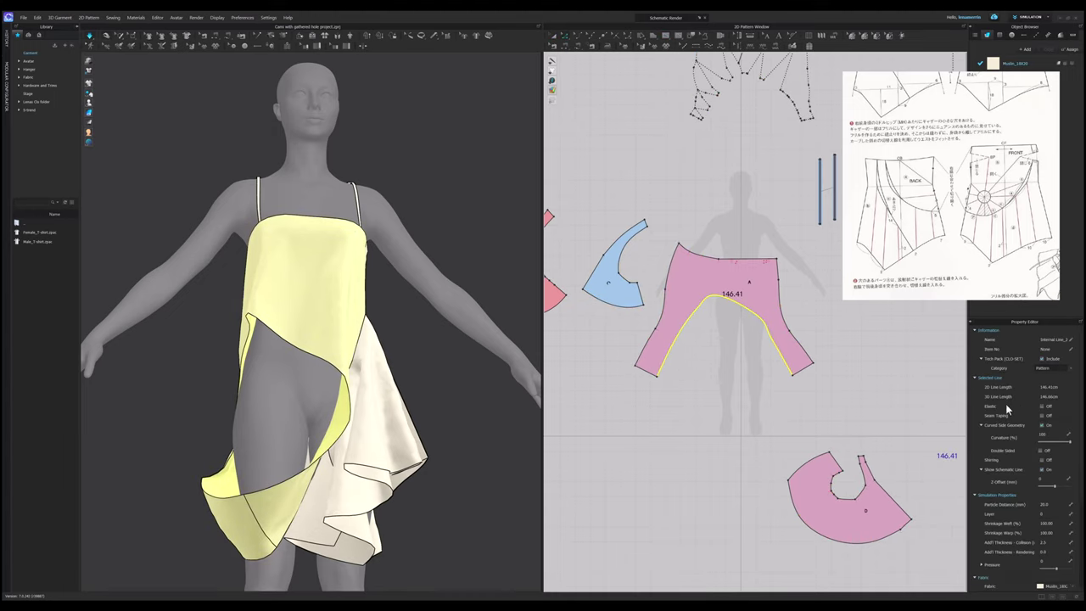
left_click(1041, 407)
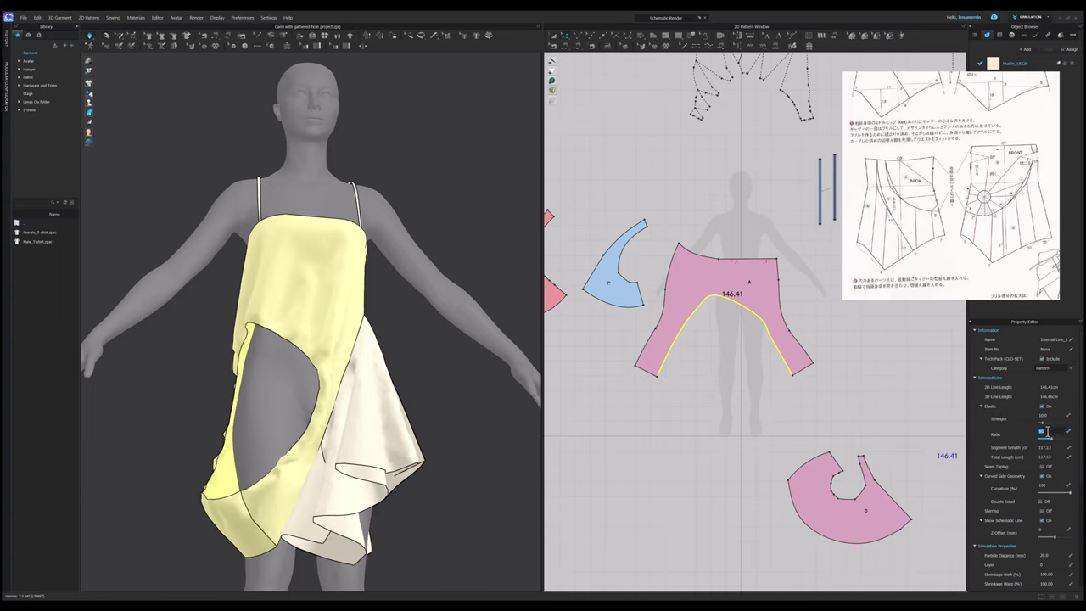
type("20")
key("Return")
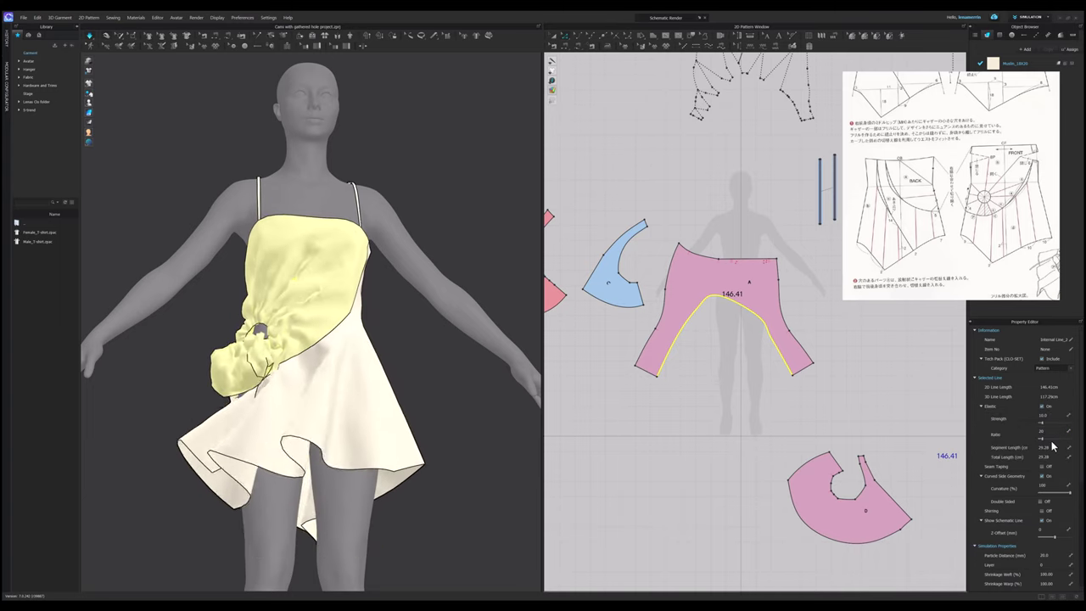
Set piece A's particle distance to 5 mm.
key("a")
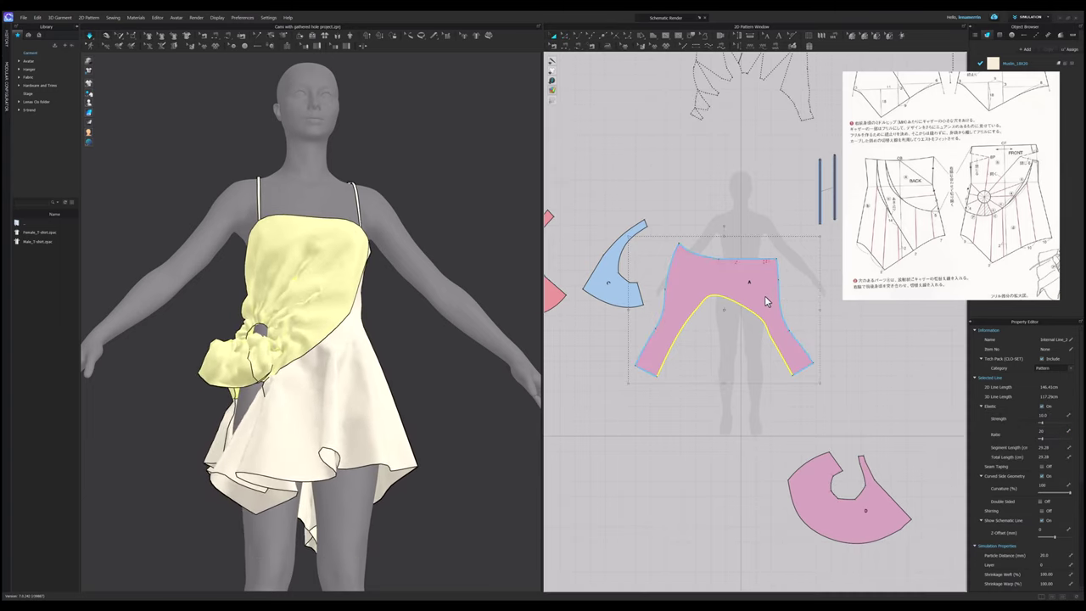
left_click(768, 300)
left_click_drag(1057, 505, 1024, 511)
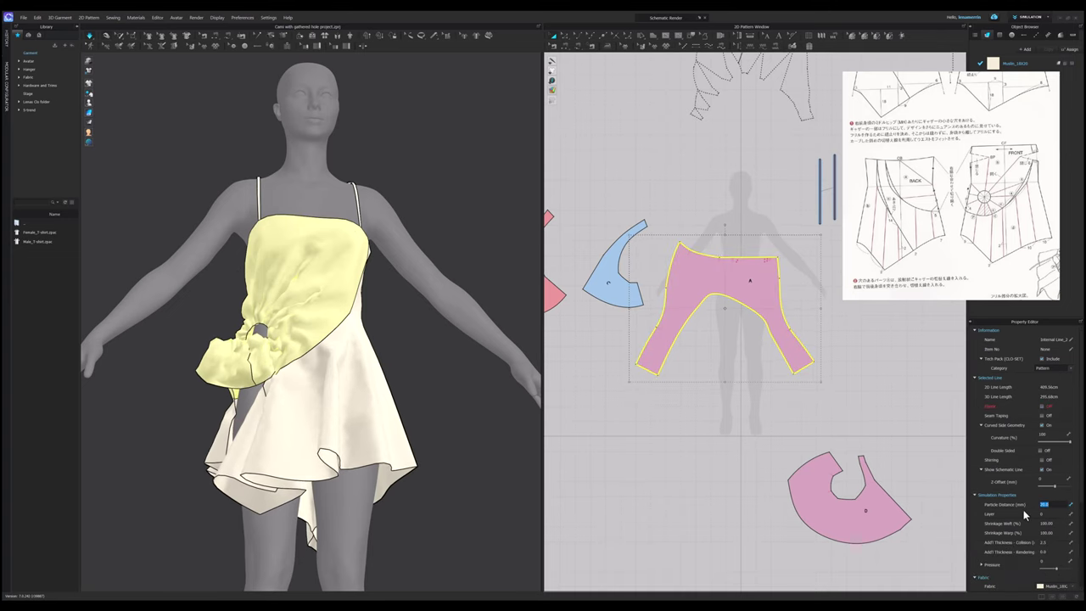
type("5")
key("Return")
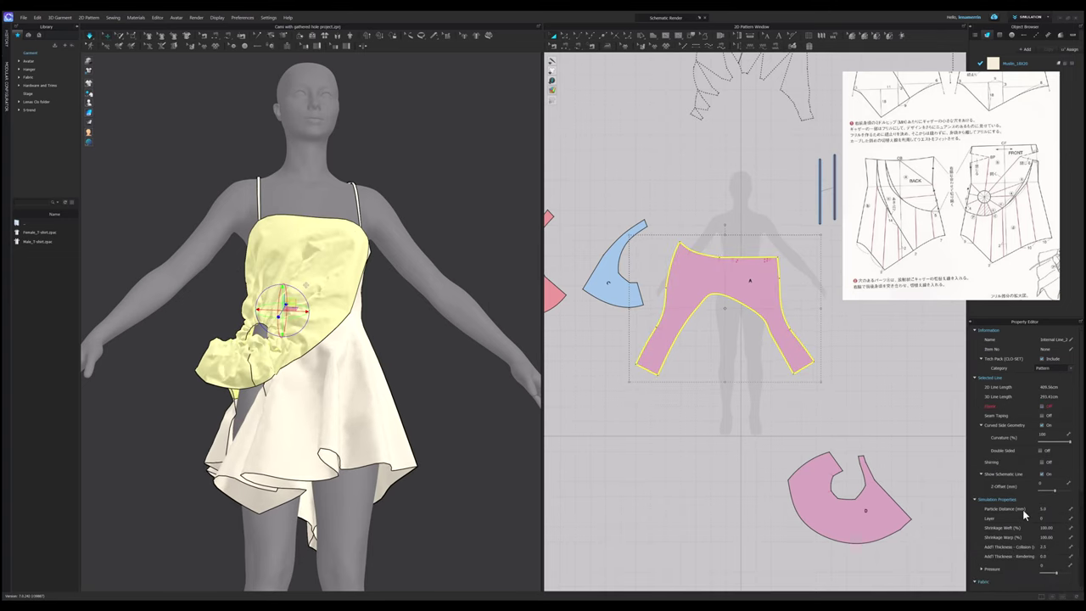
Pull one leg end of piece A up beside the gathered hole during simulation and pin a small area there.
right_click_drag(451, 472, 397, 426)
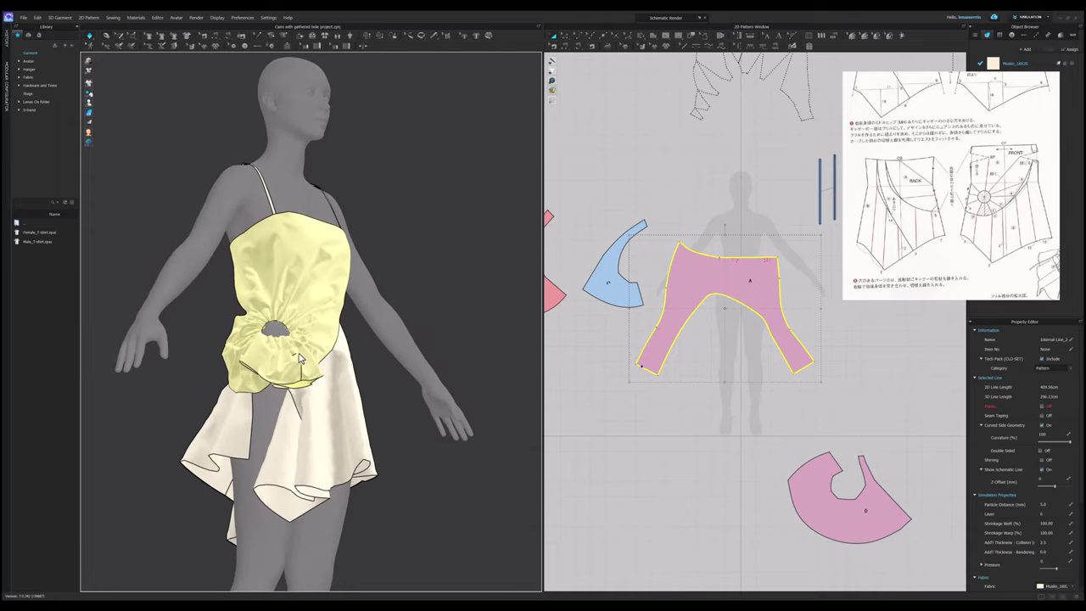
right_click_drag(309, 391, 315, 421)
scroll(314, 421, "up", 3)
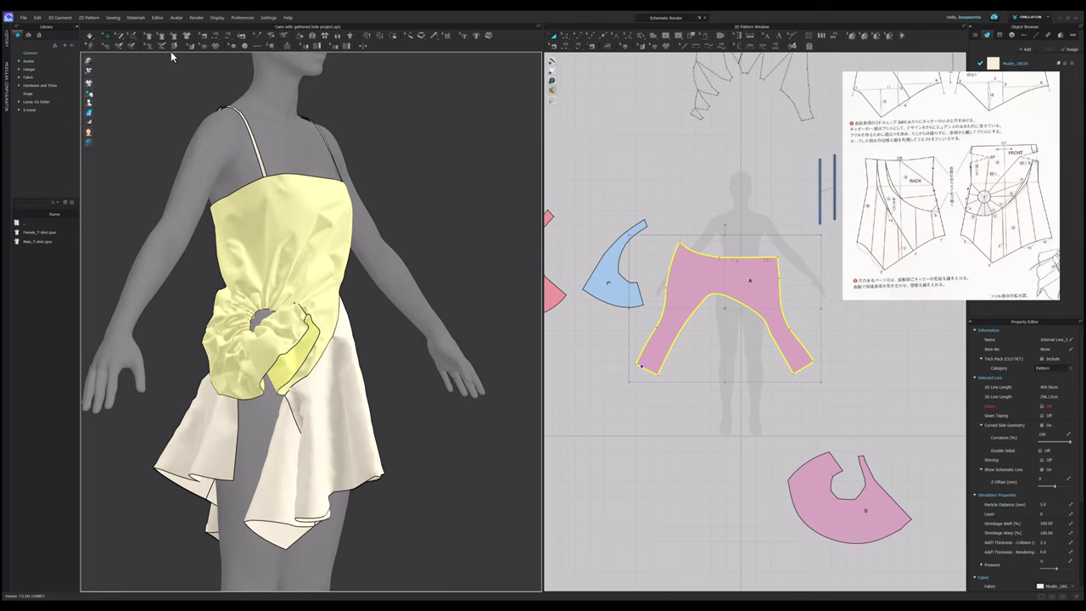
left_click(133, 40)
left_click_drag(290, 323, 303, 336)
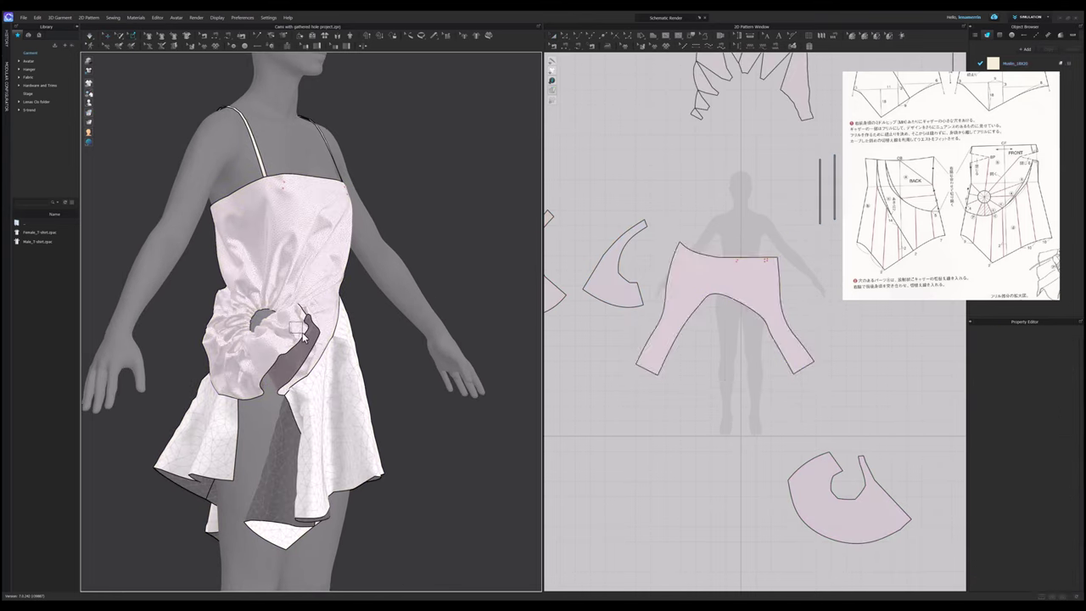
key("q")
mouse_move(330, 385)
right_mouse_down()
mouse_move(339, 380)
mouse_move(328, 393)
right_mouse_up()
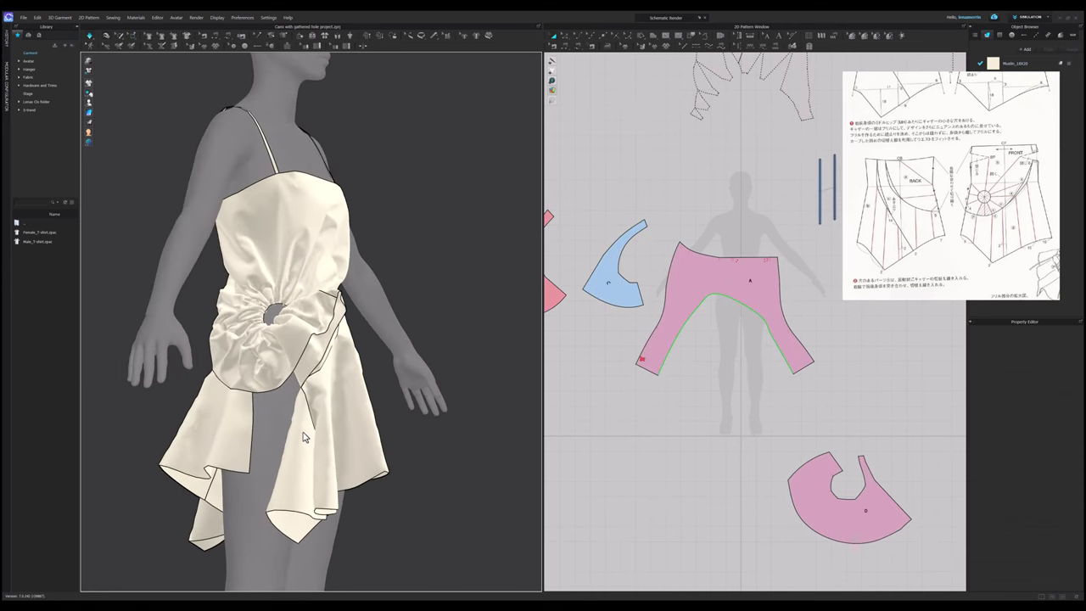
Pull pieces C and D into place around the hips during simulation, drawing piece D out and towards the front.
left_click(250, 445)
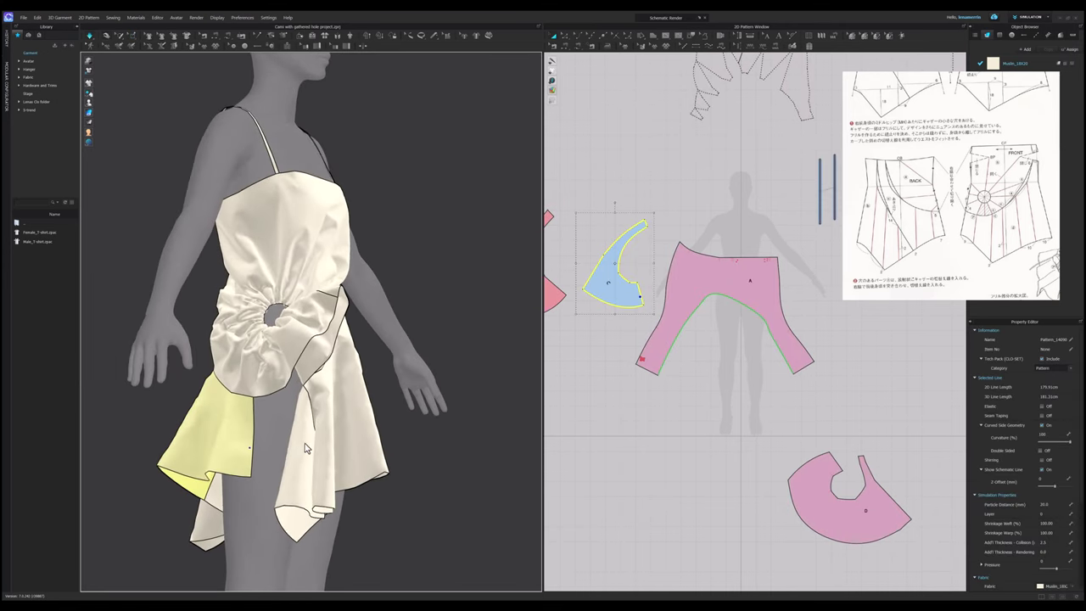
left_click(348, 438)
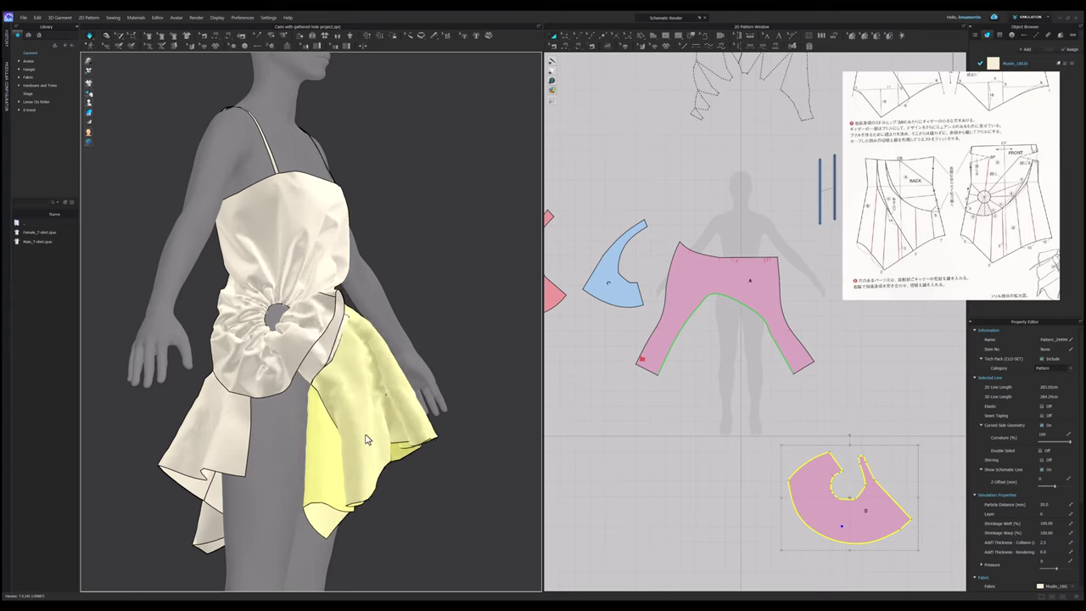
left_click_drag(397, 426, 416, 431)
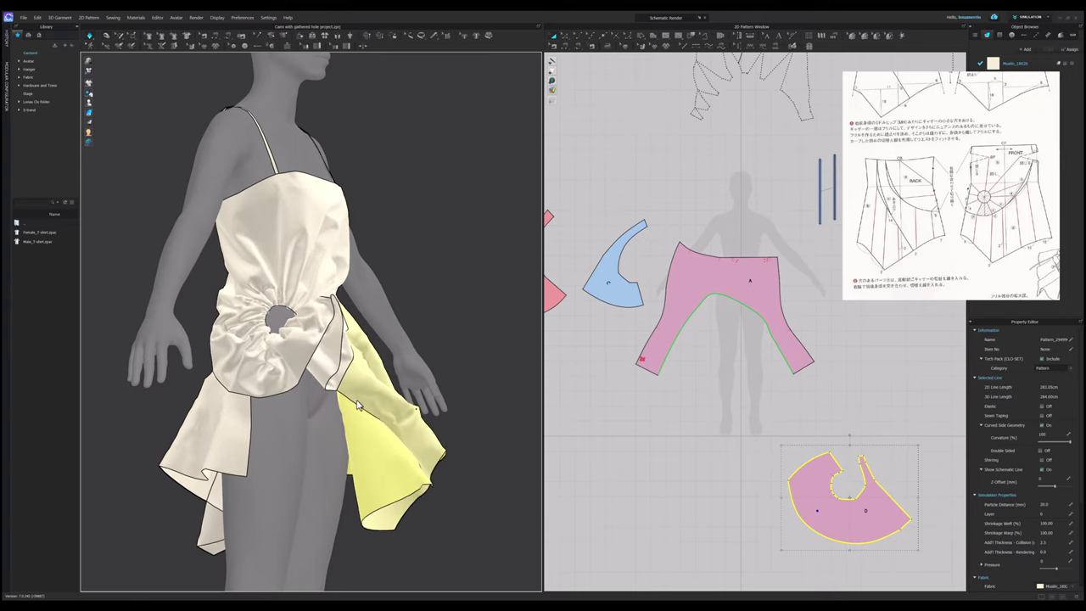
left_click_drag(358, 404, 309, 368)
right_click_drag(351, 460, 311, 459)
Strengthen piece D so that it holds its shape on the avatar.
right_click(301, 226)
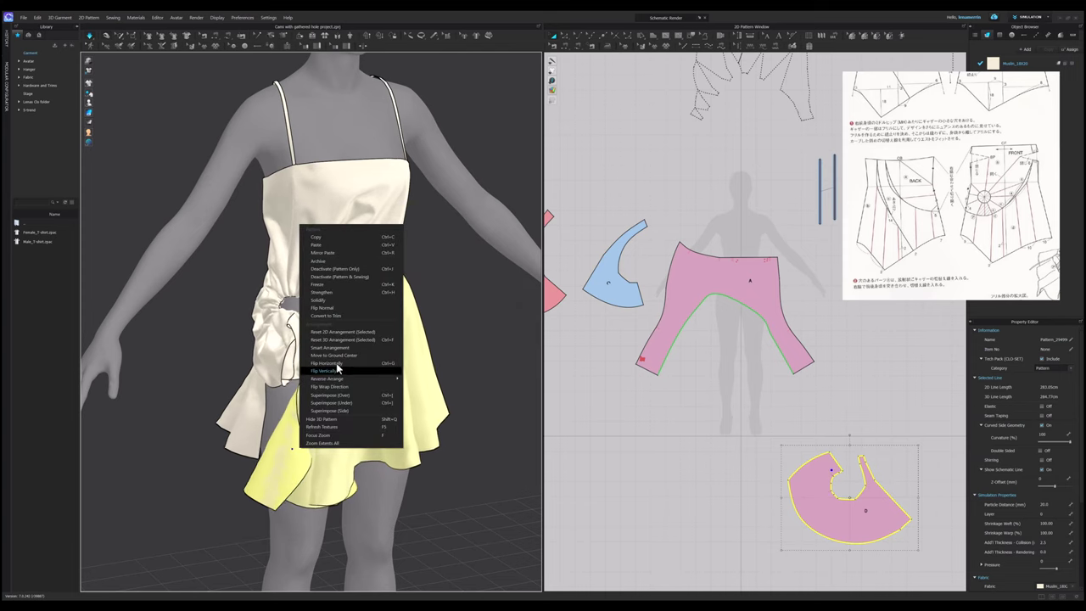
left_click(330, 300)
right_click_drag(395, 511, 405, 514)
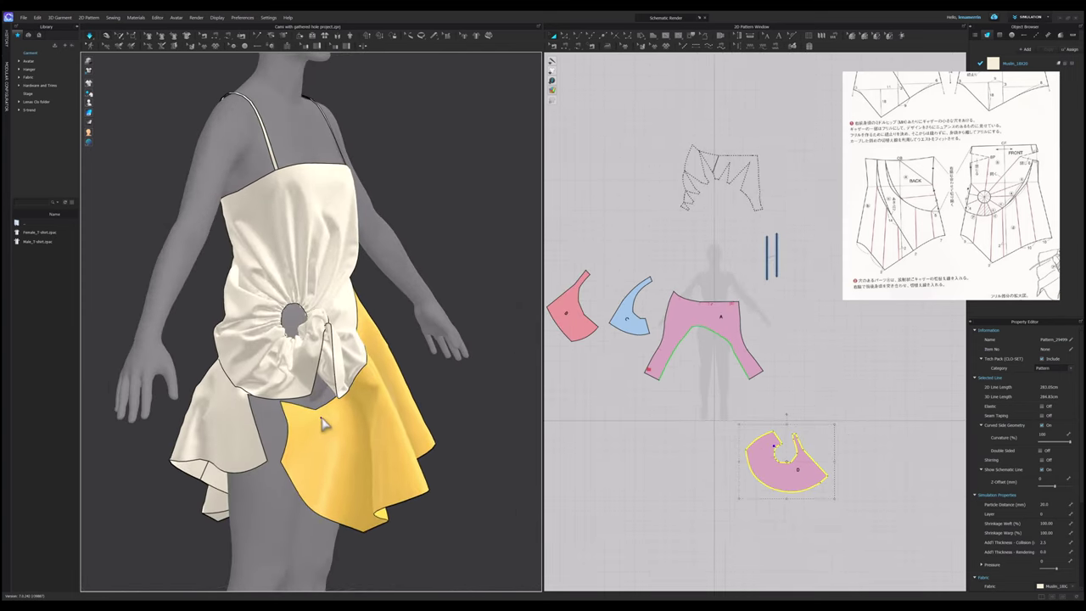
Sew piece C's short front edge to the matching short straight edge of piece D beside its inner curve.
key("b")
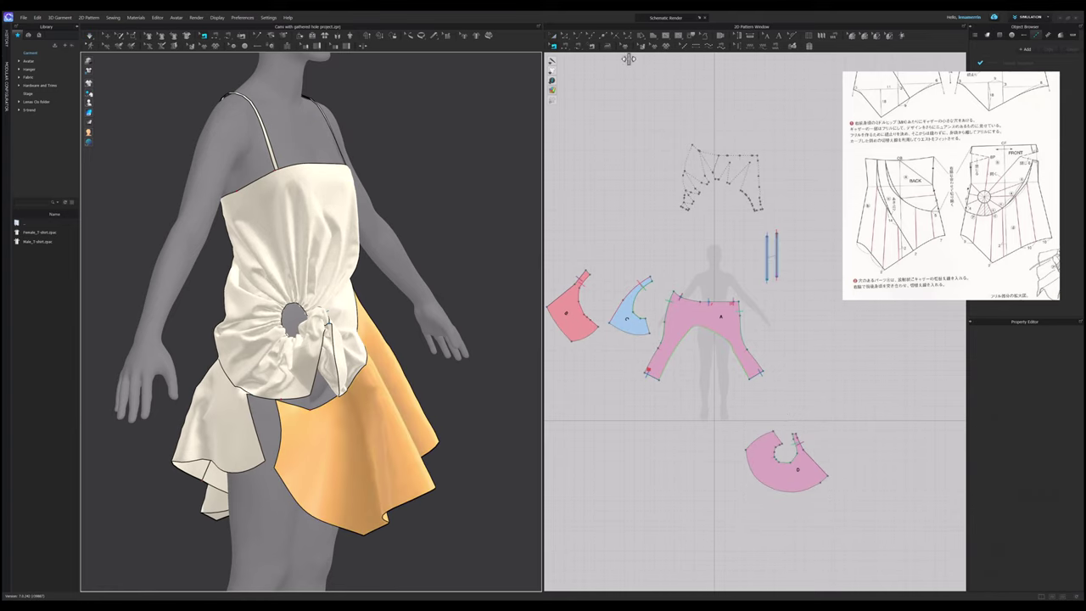
left_click(258, 412)
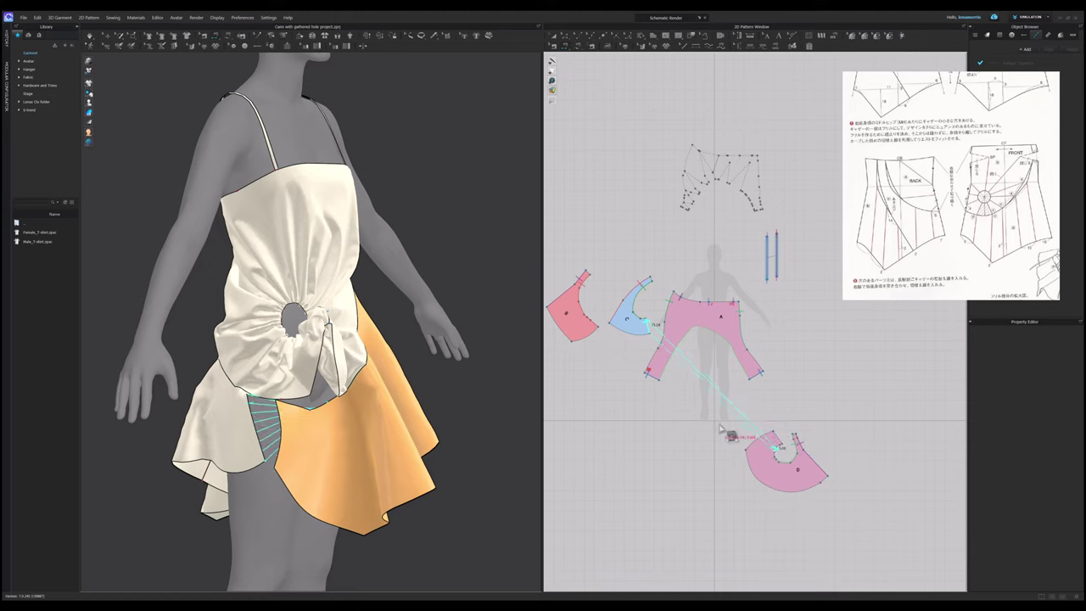
scroll(814, 447, "up", 3)
left_click(744, 449)
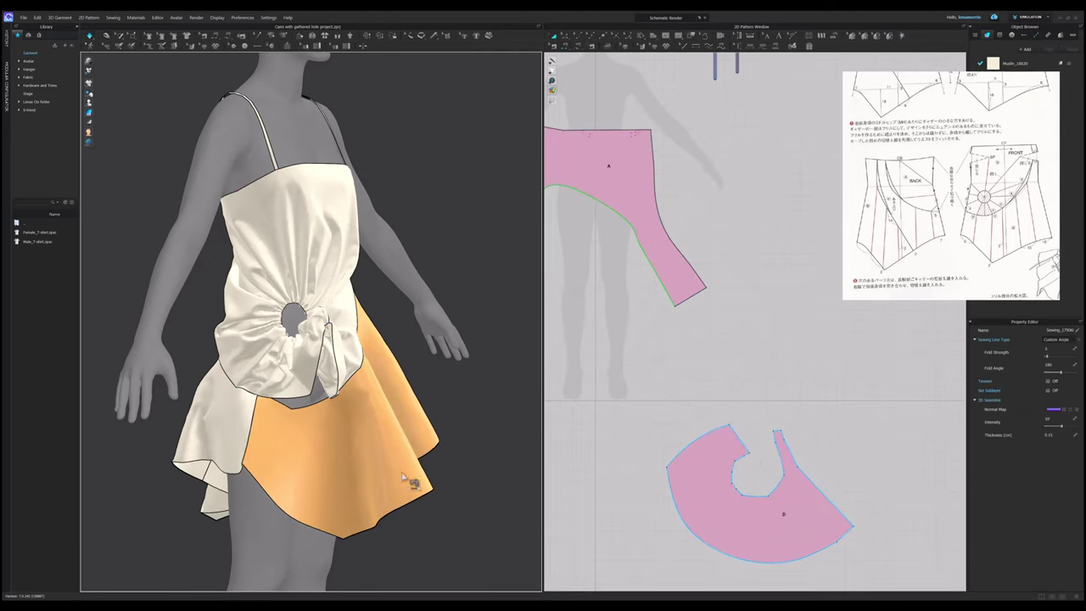
Unstrengthen piece D once it meets piece C and stop the simulation.
right_click(322, 455)
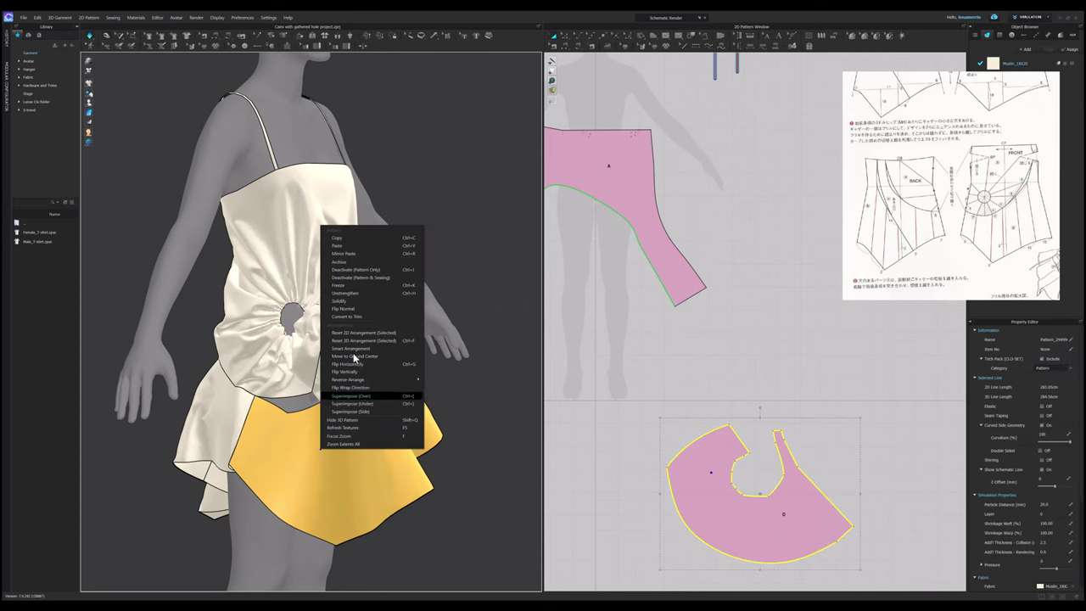
left_click(353, 293)
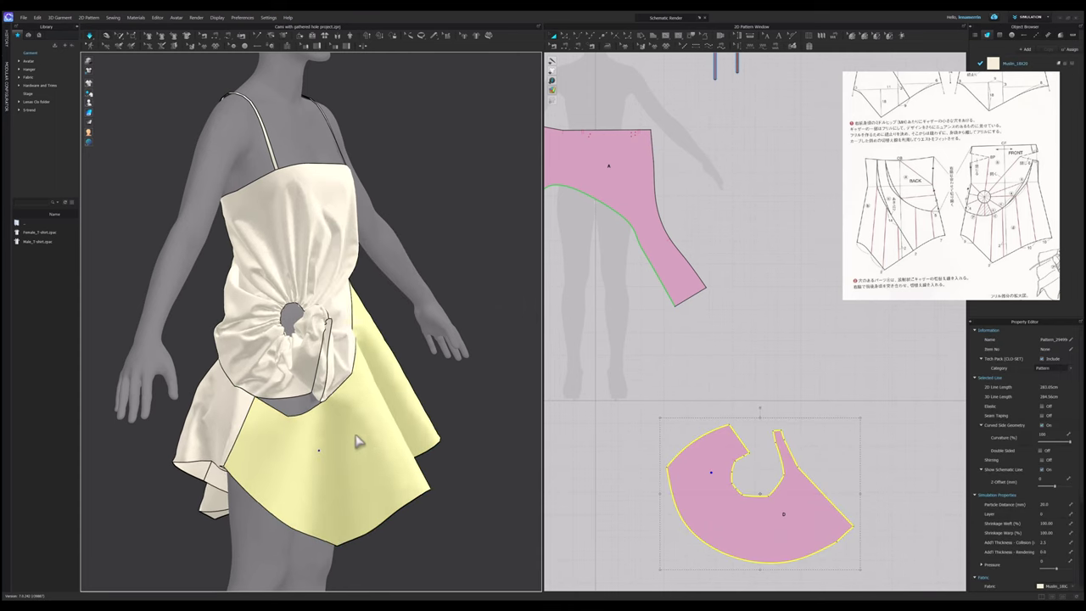
right_click_drag(358, 441, 363, 436)
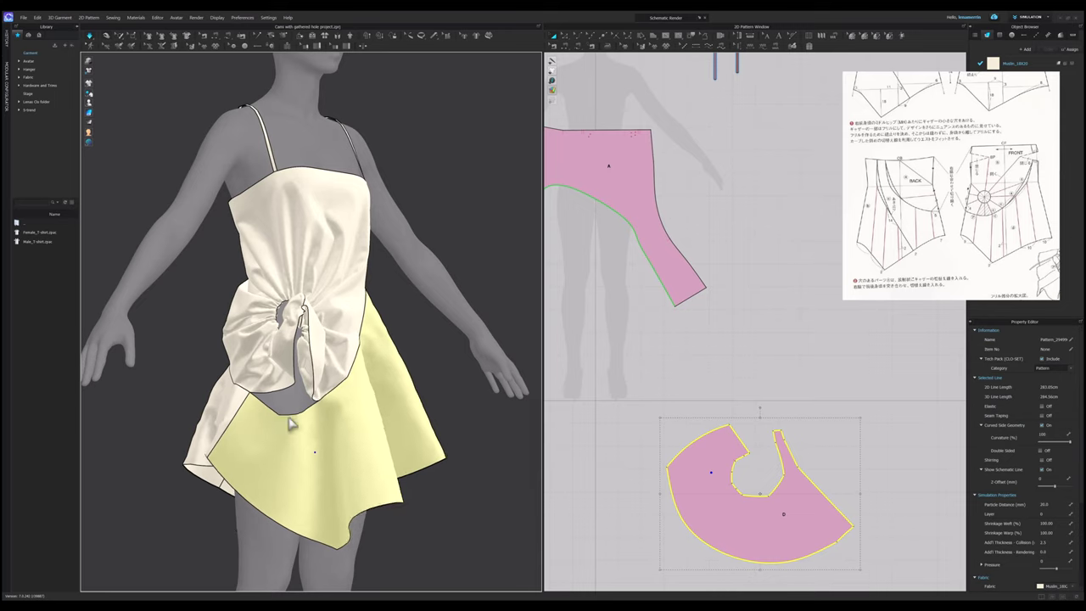
key("space")
Examine the seam between piece A's side edge and piece D's inner curve against the pattern diagram.
key("m")
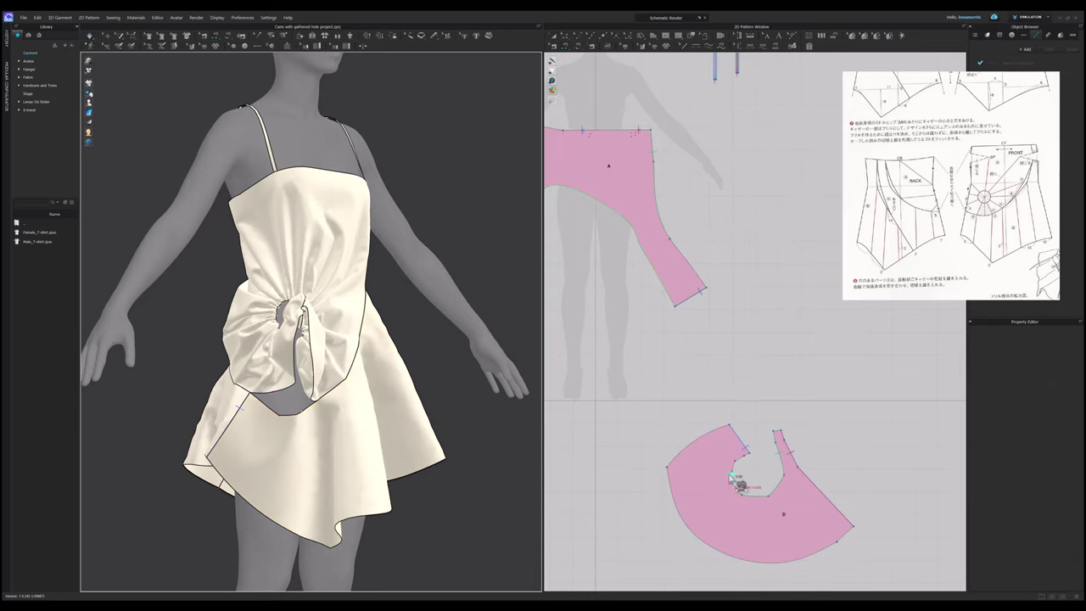
left_click(778, 450)
scroll(997, 217, "up", 5)
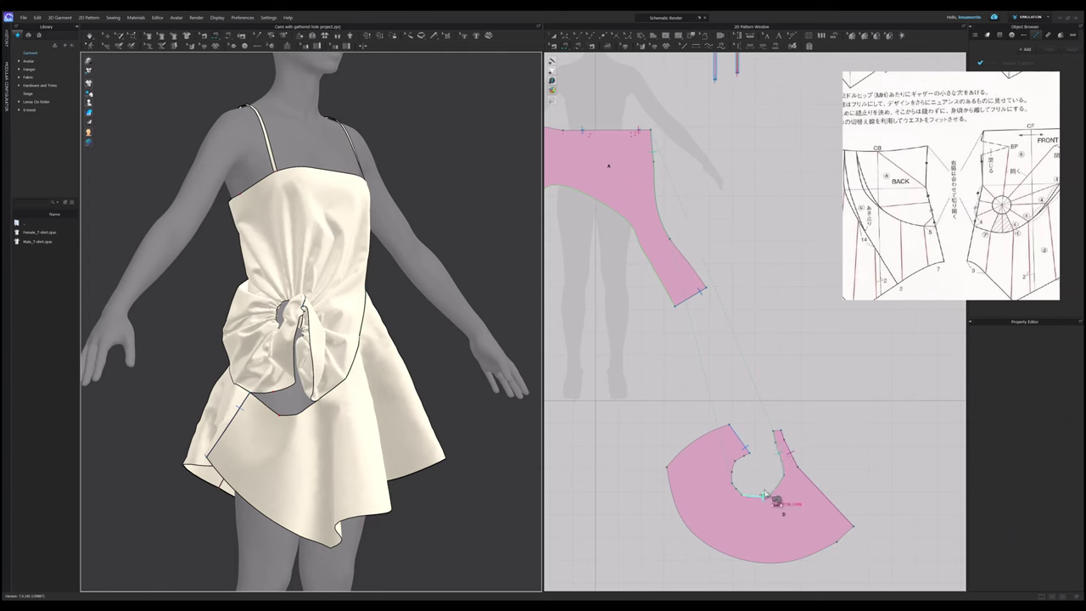
left_click(779, 430)
left_click(757, 502)
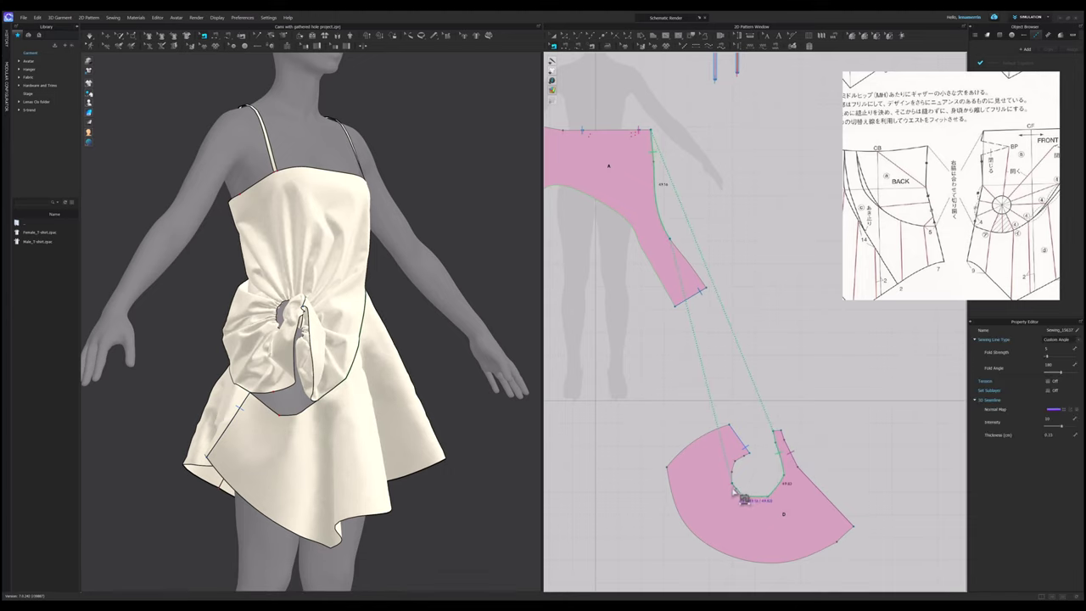
scroll(831, 337, "down", 4)
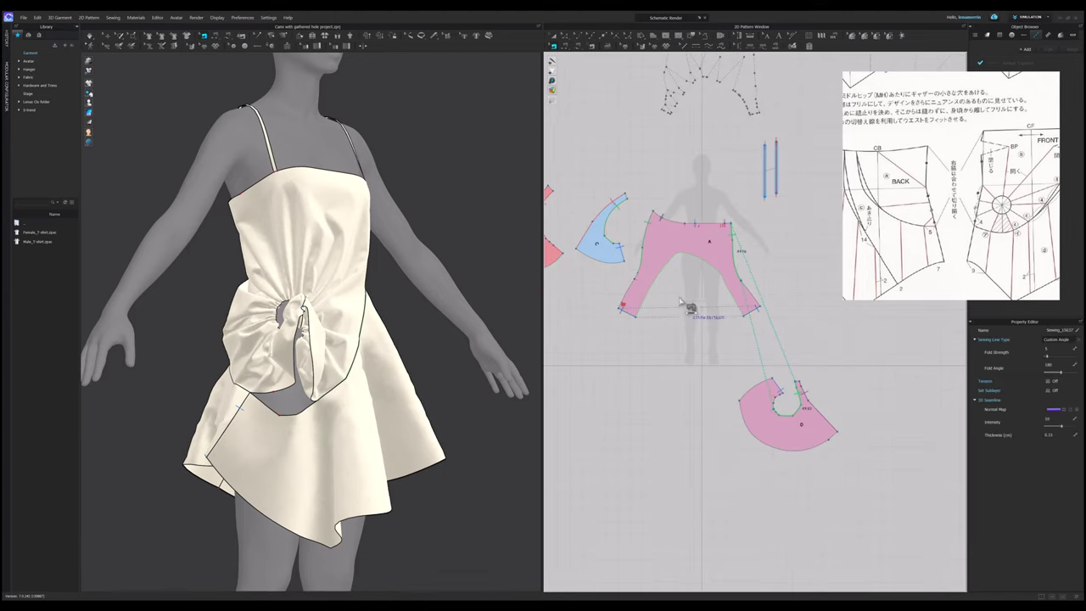
Delete the seam joining piece A's other side edge to piece C's inner curve.
scroll(630, 303, "up", 2)
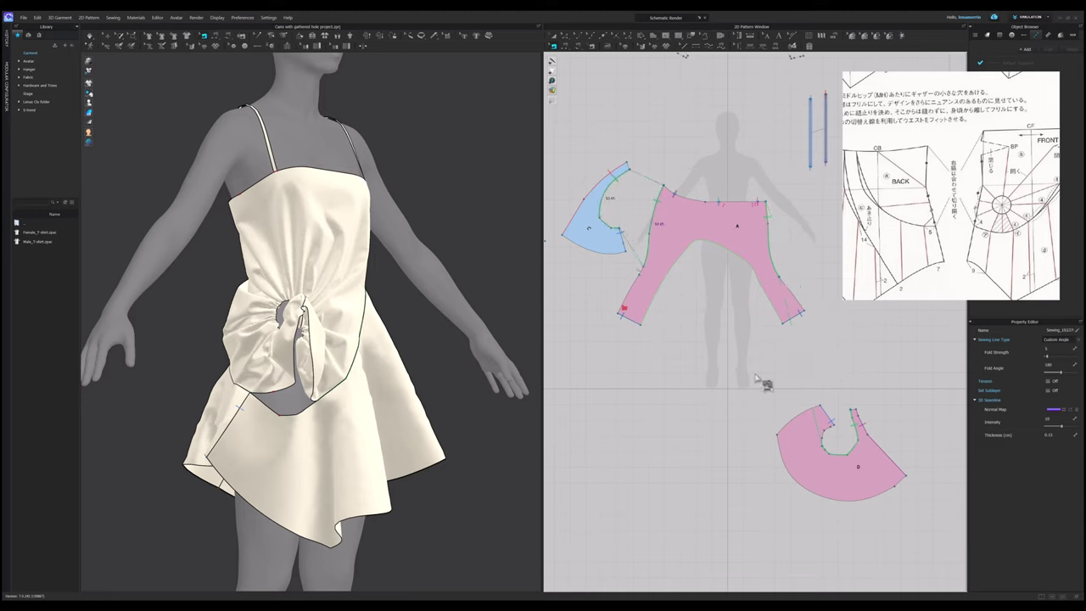
scroll(832, 430, "up", 3)
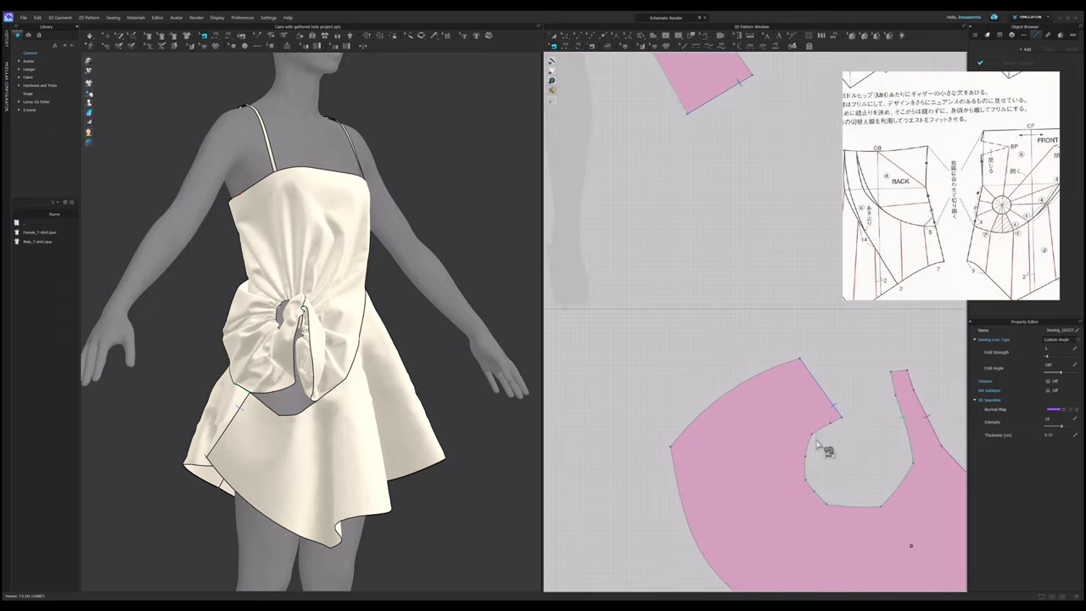
scroll(816, 442, "down", 5)
scroll(654, 273, "up", 2)
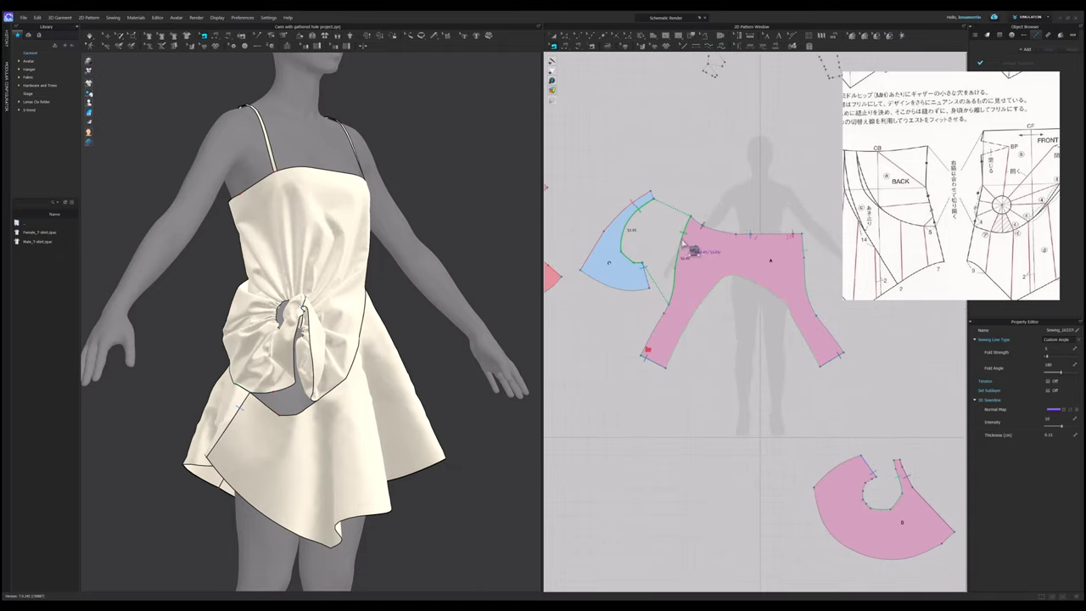
key("Delete")
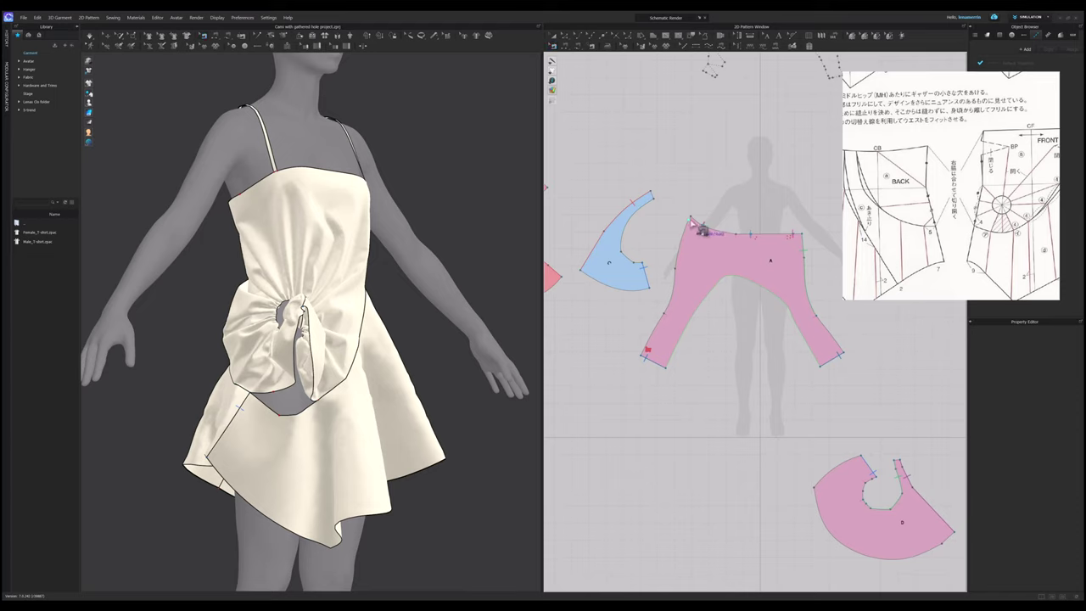
Sew piece A's side edge to piece C's inner curve and on to piece D's short straight edge beside its inner curve.
left_click(664, 306)
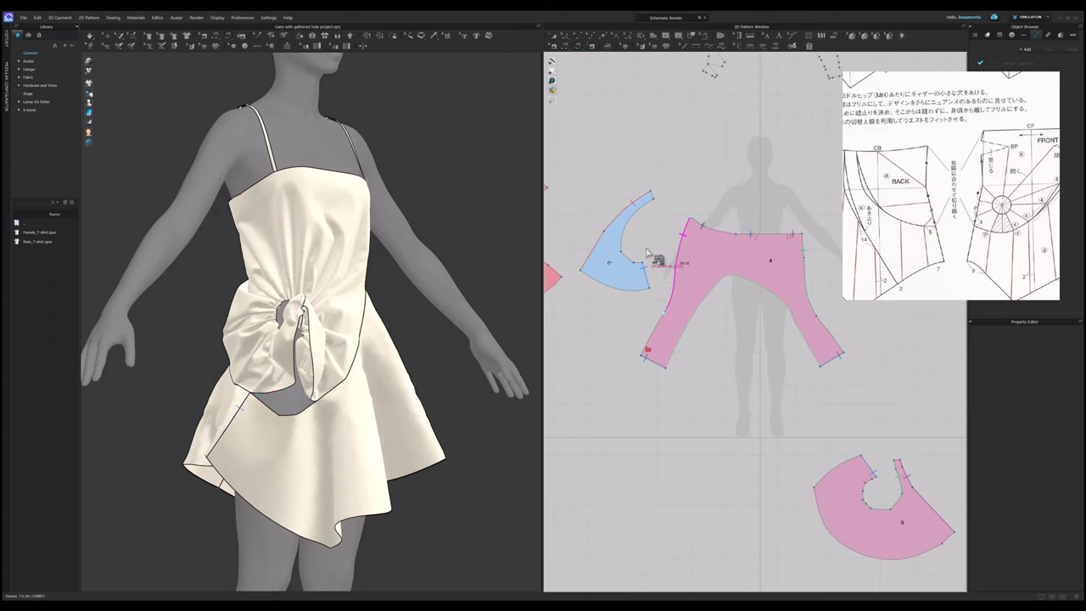
left_click(651, 198)
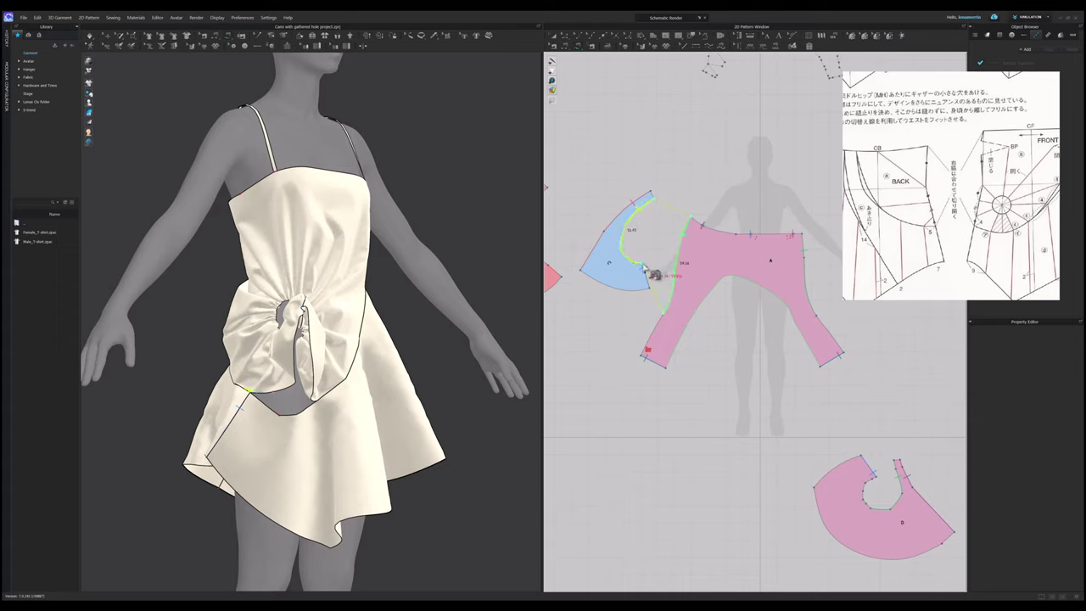
scroll(891, 496, "up", 5)
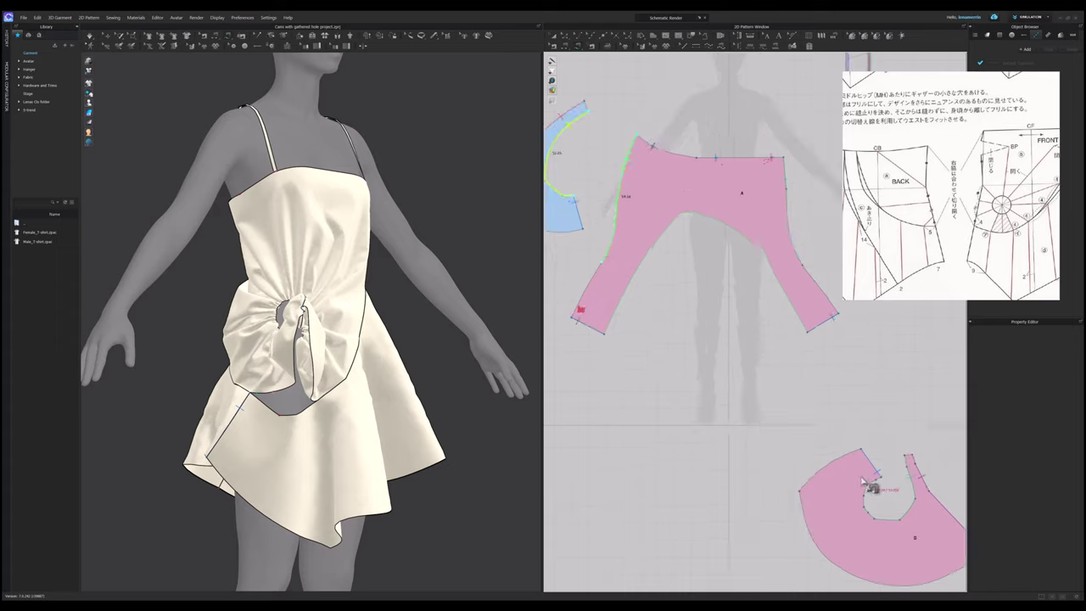
left_click(922, 482)
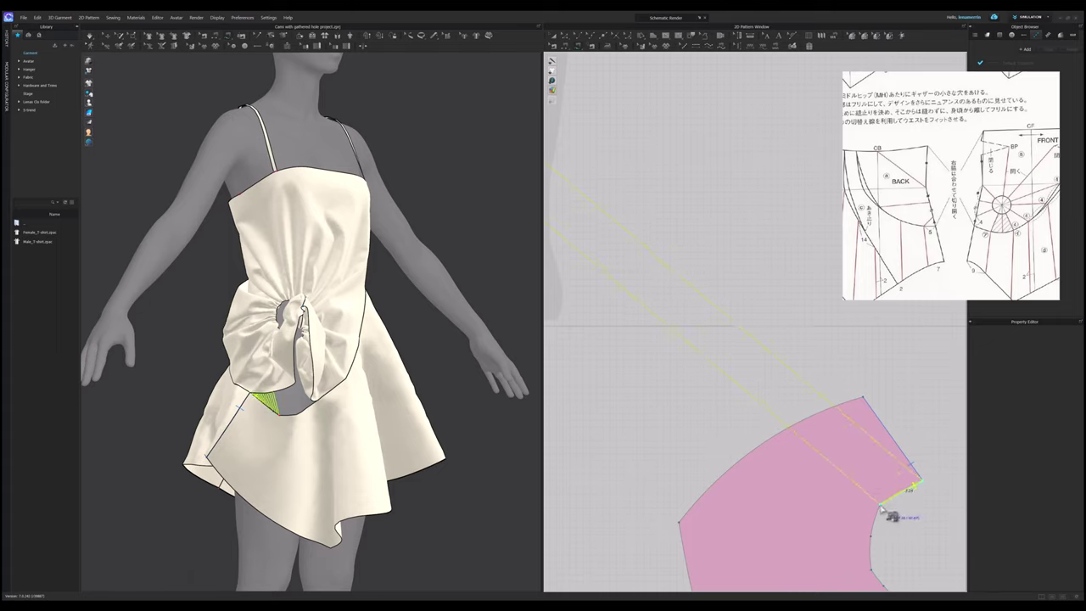
left_click(881, 505)
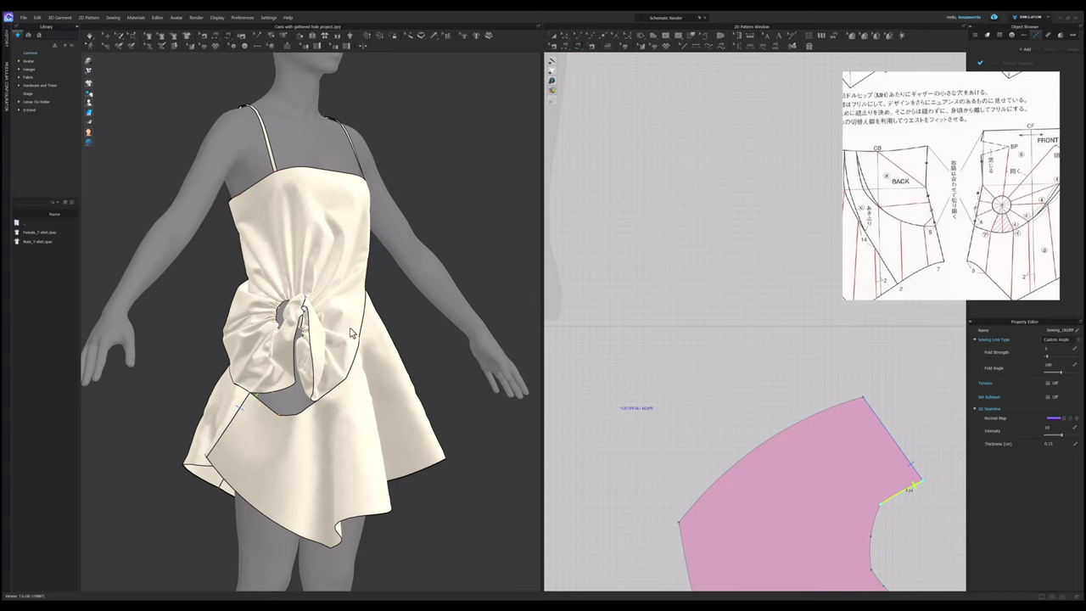
Simulate the garment and check the drape around the gathered hole against the pattern diagram.
scroll(348, 355, "down", 3)
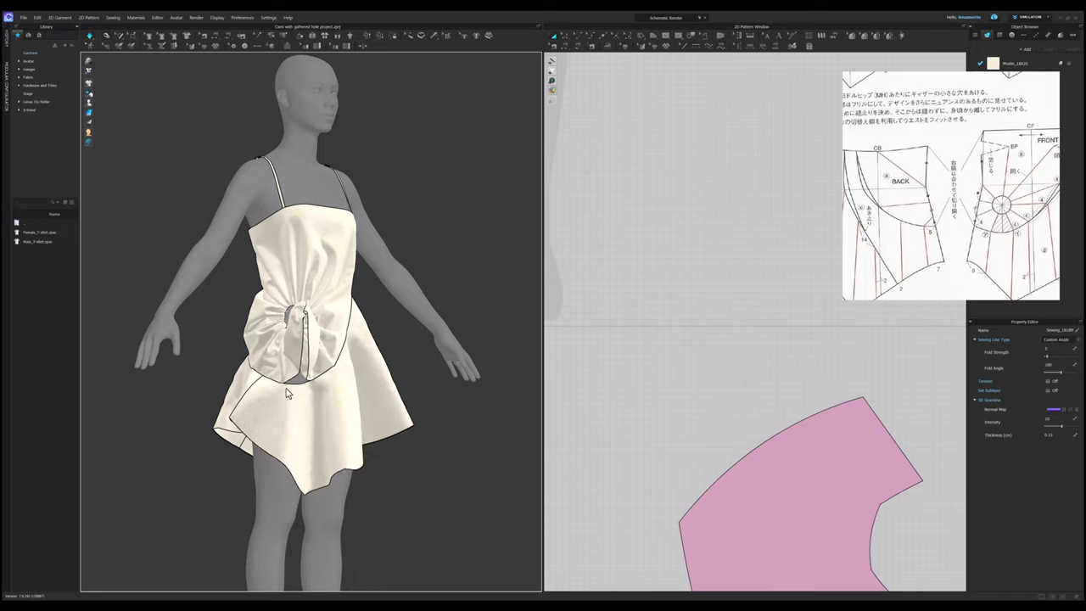
scroll(279, 389, "up", 3)
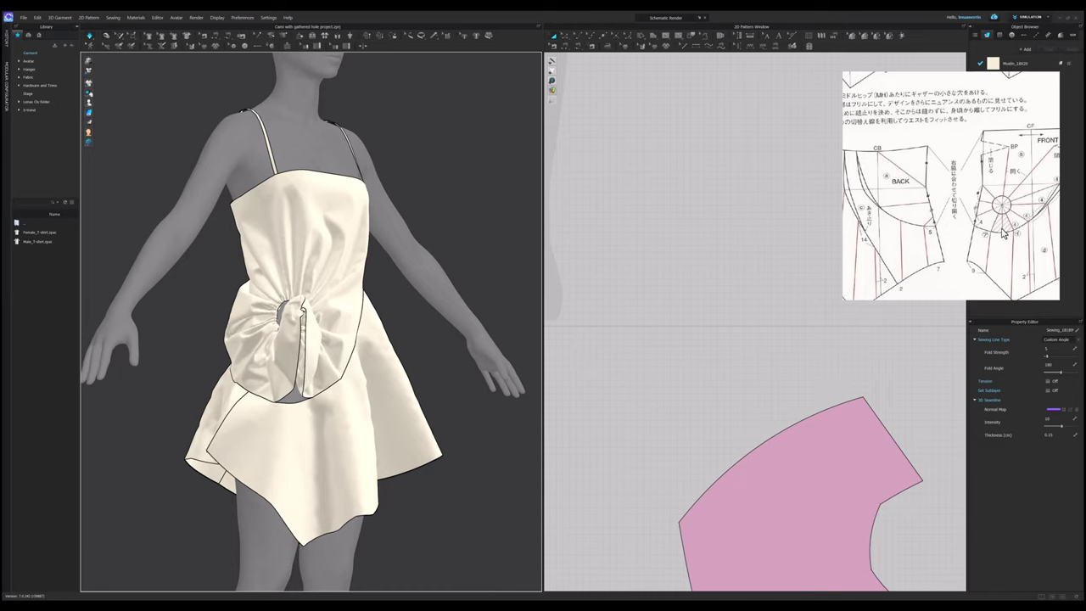
scroll(404, 336, "down", 3)
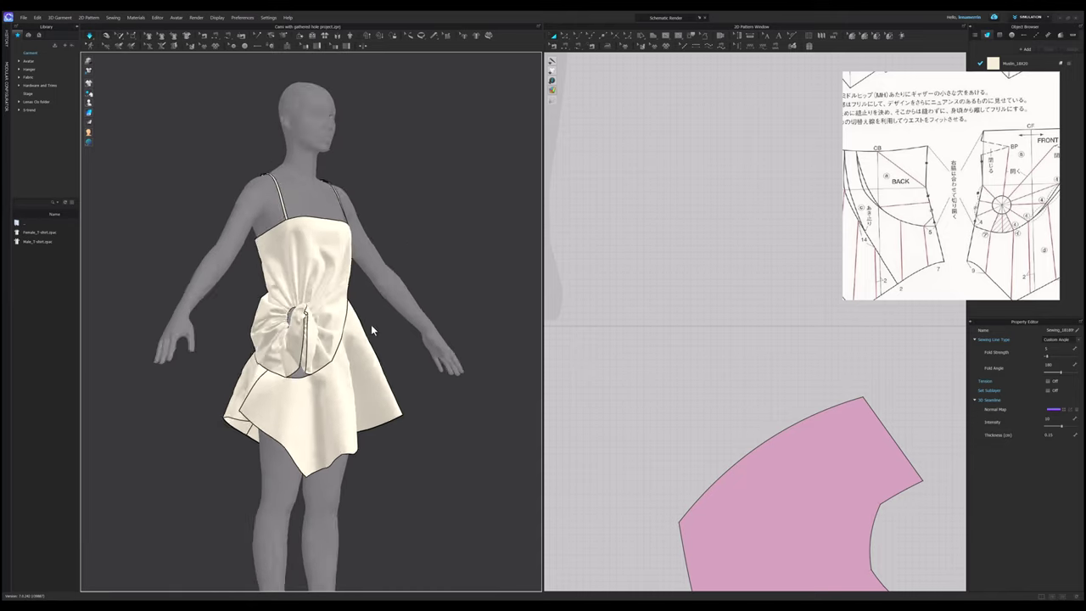
right_click_drag(371, 324, 250, 341)
right_click_drag(210, 344, 101, 347)
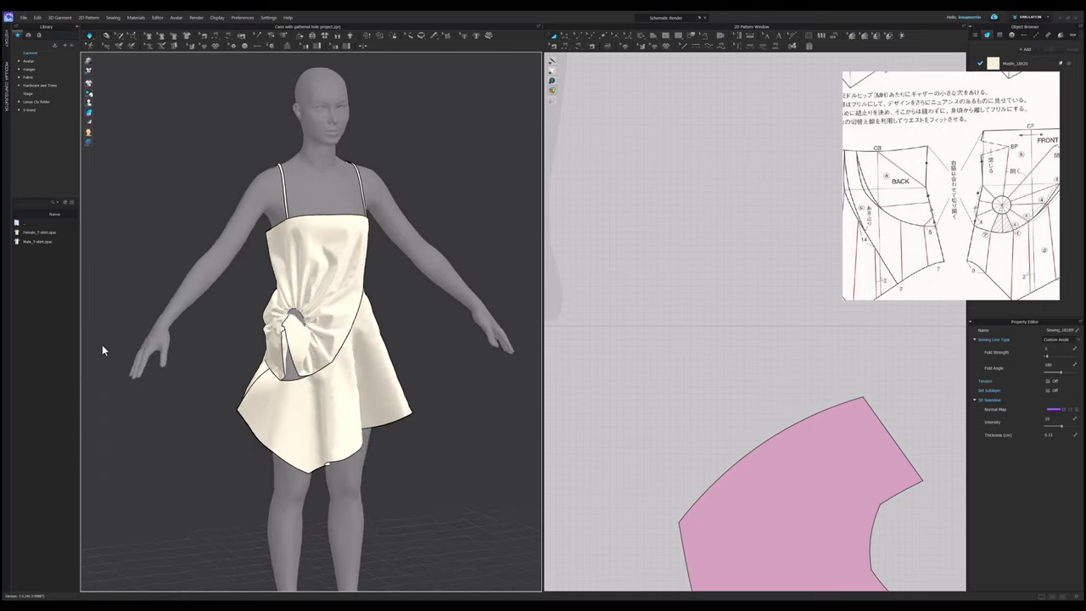
Delete the pin beside the gathered hole on piece A and check the remaining pins at the front and back.
left_click(129, 37)
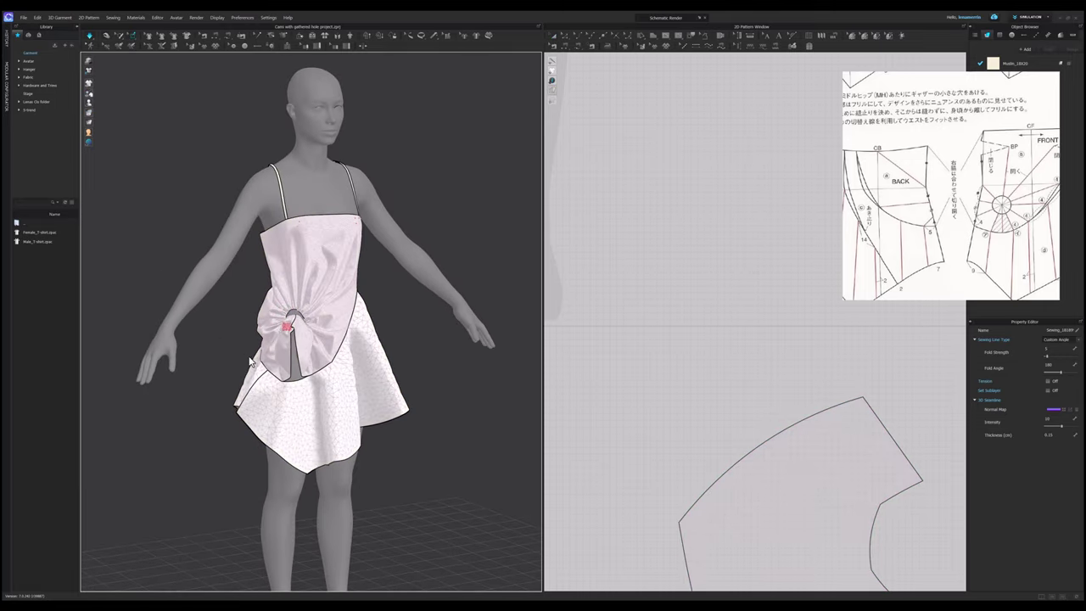
right_click(287, 331)
left_click(303, 332)
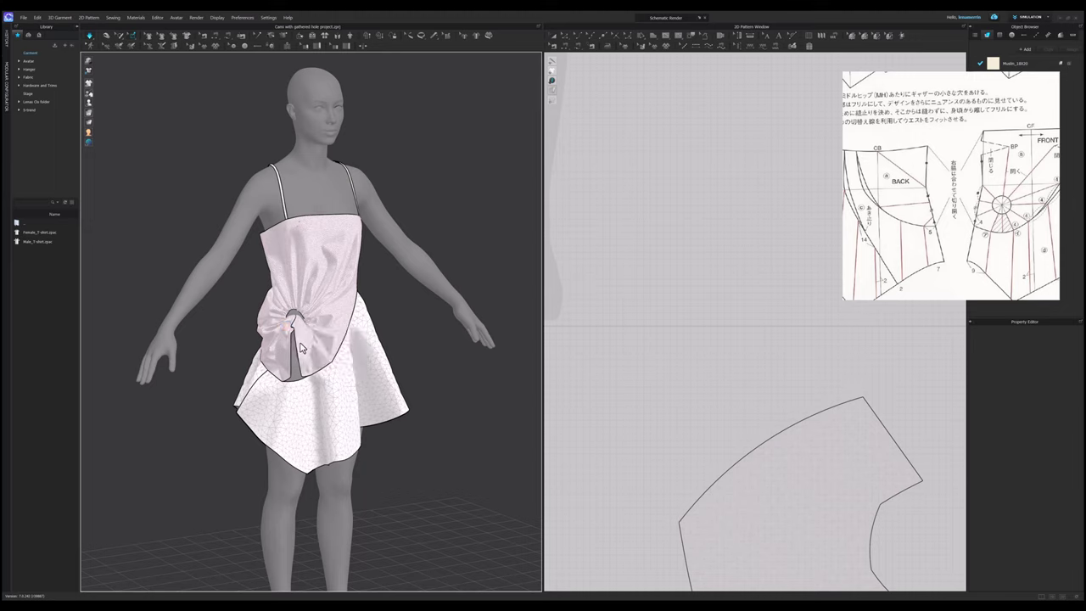
key("2")
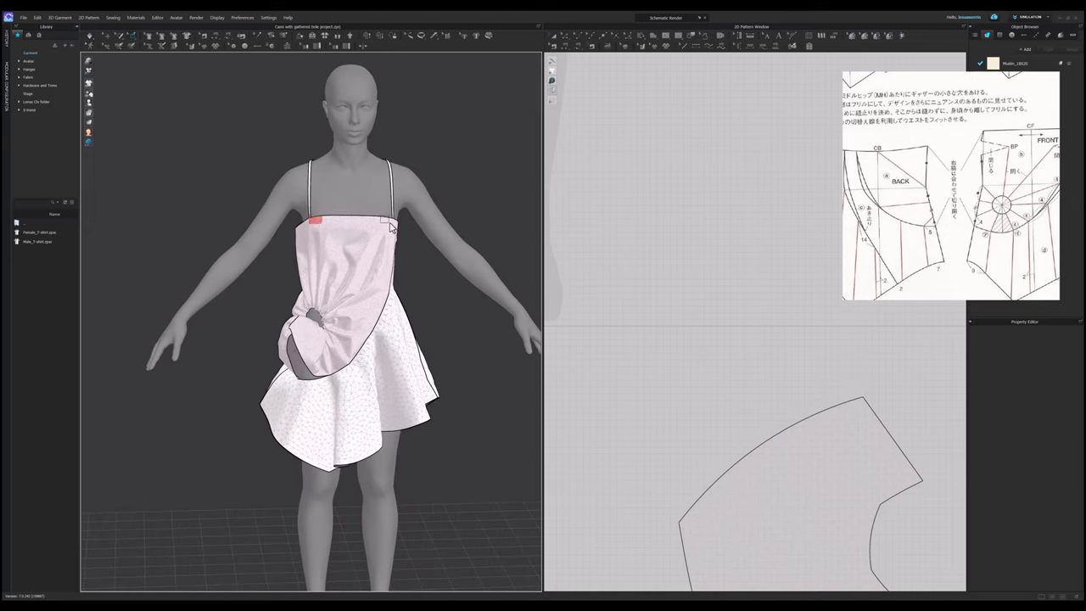
key("8")
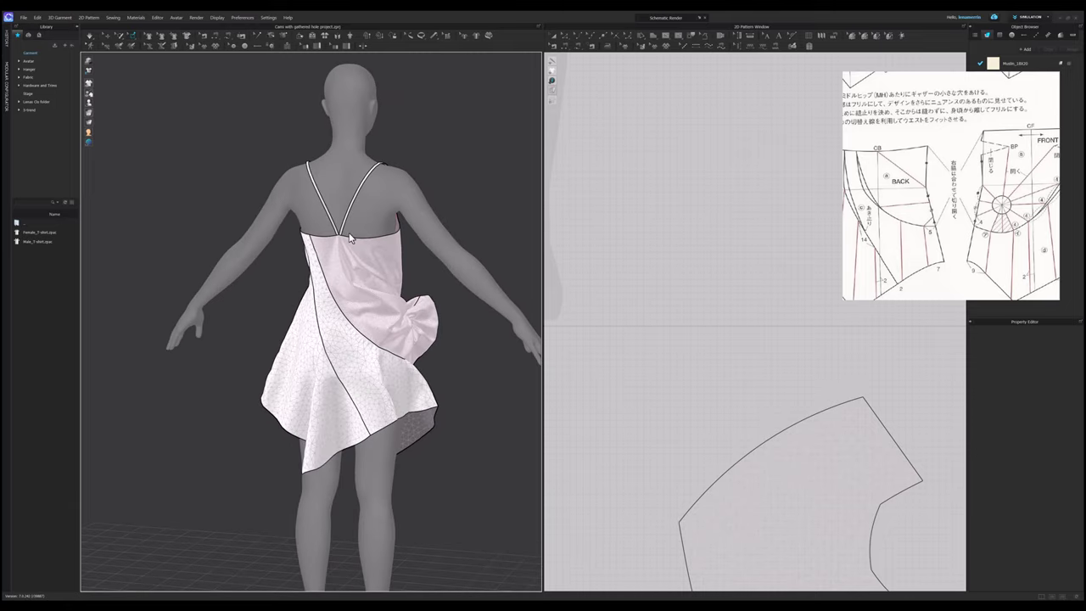
Pull piece A's lower flap outward below the gathered hole, check the pins in the mesh view and resume the simulation.
left_click(382, 296)
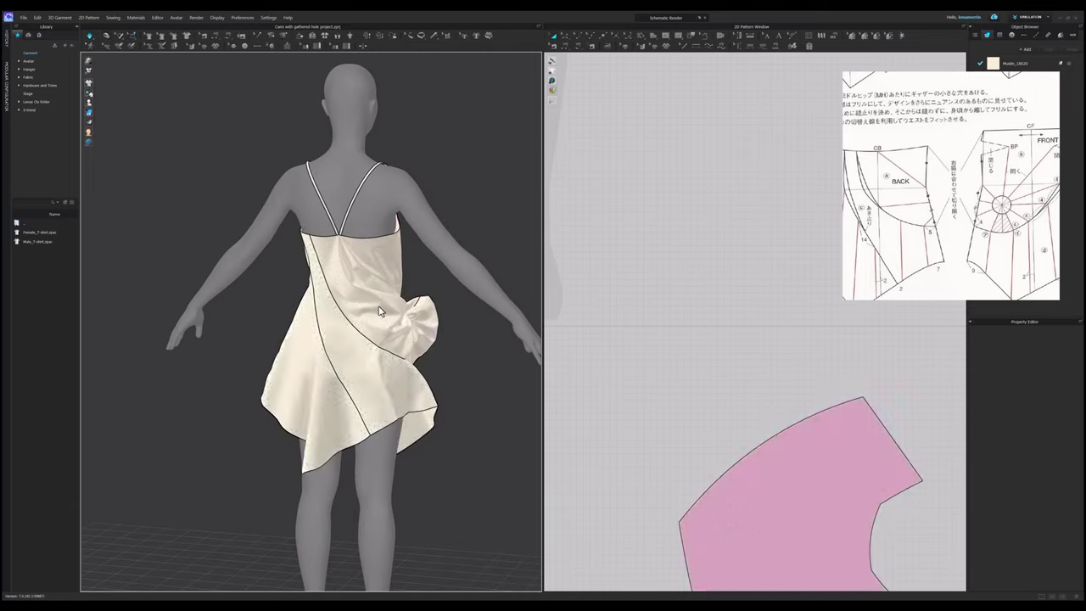
key("2")
left_click(290, 376)
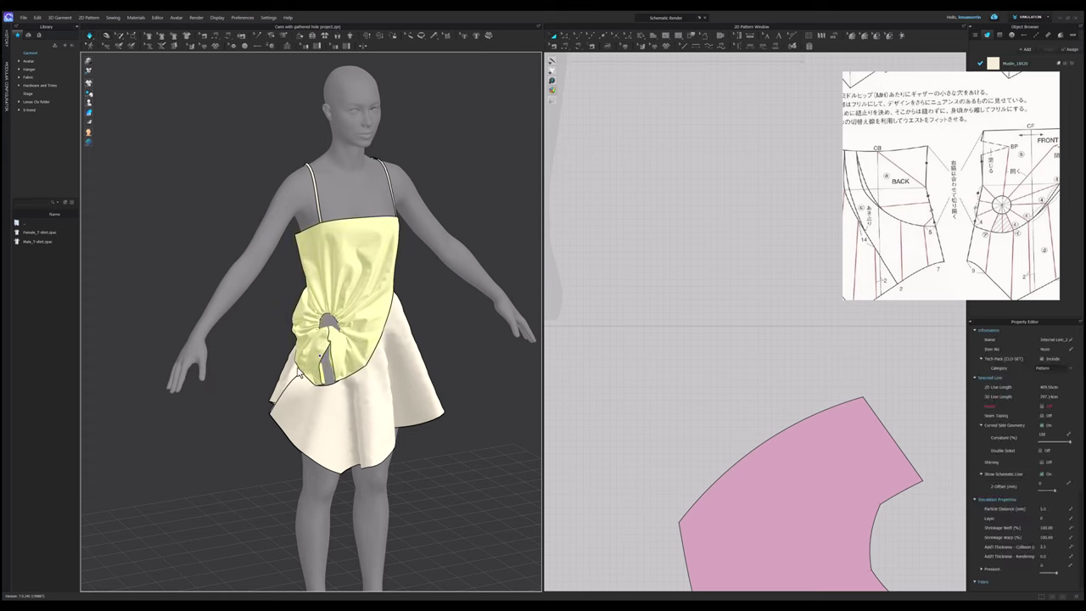
left_click_drag(286, 376, 272, 386)
left_click(132, 36)
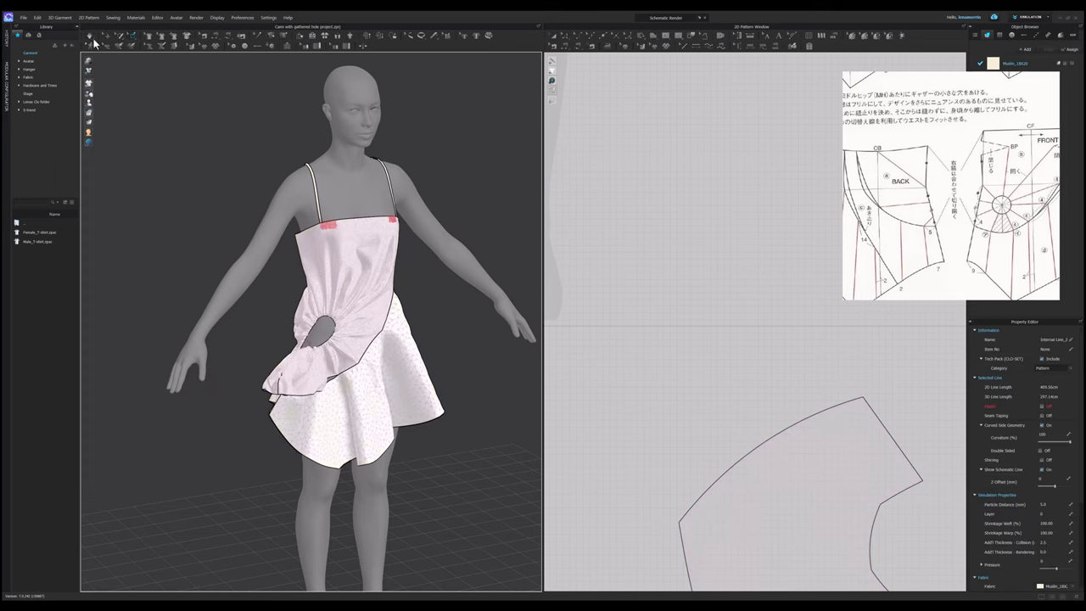
left_click(288, 289)
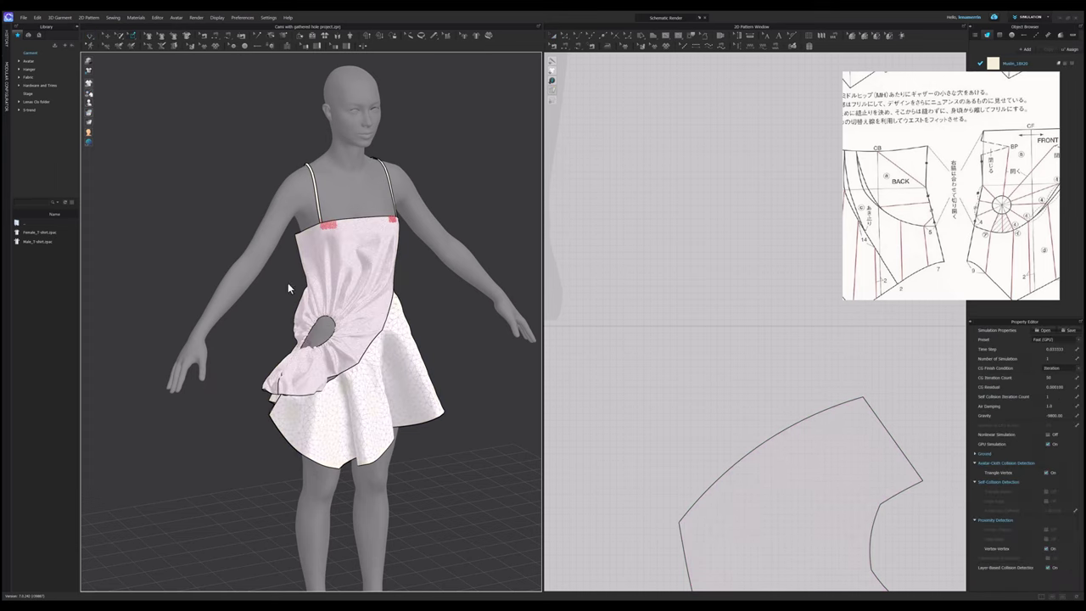
left_click(92, 36)
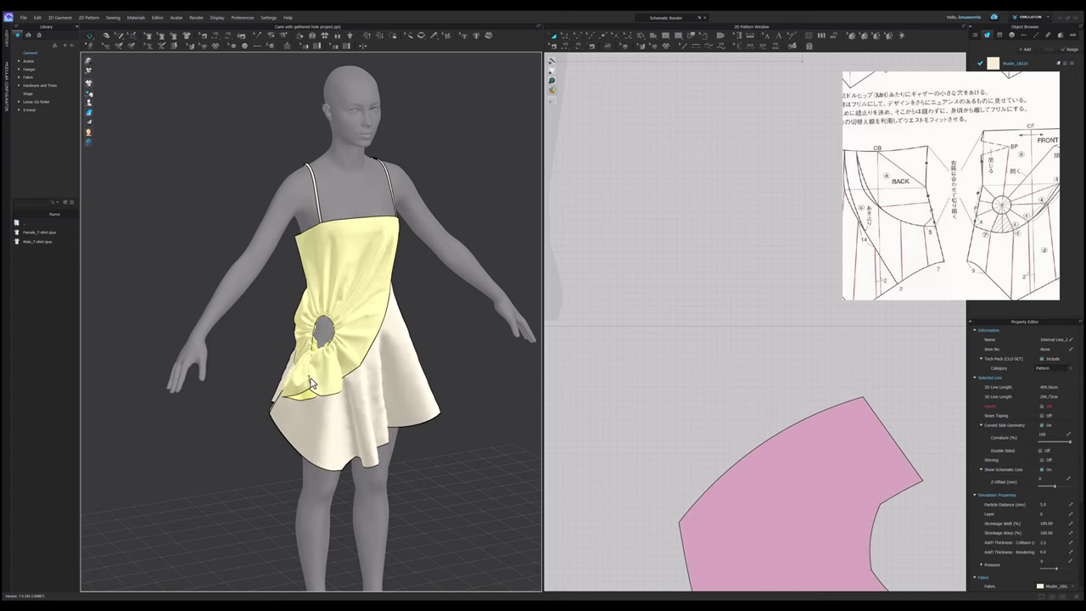
Inspect the skirt pieces from the side and pull piece A's lower flap out over the upper edge of piece D.
right_click_drag(342, 444, 414, 436)
left_click(269, 439)
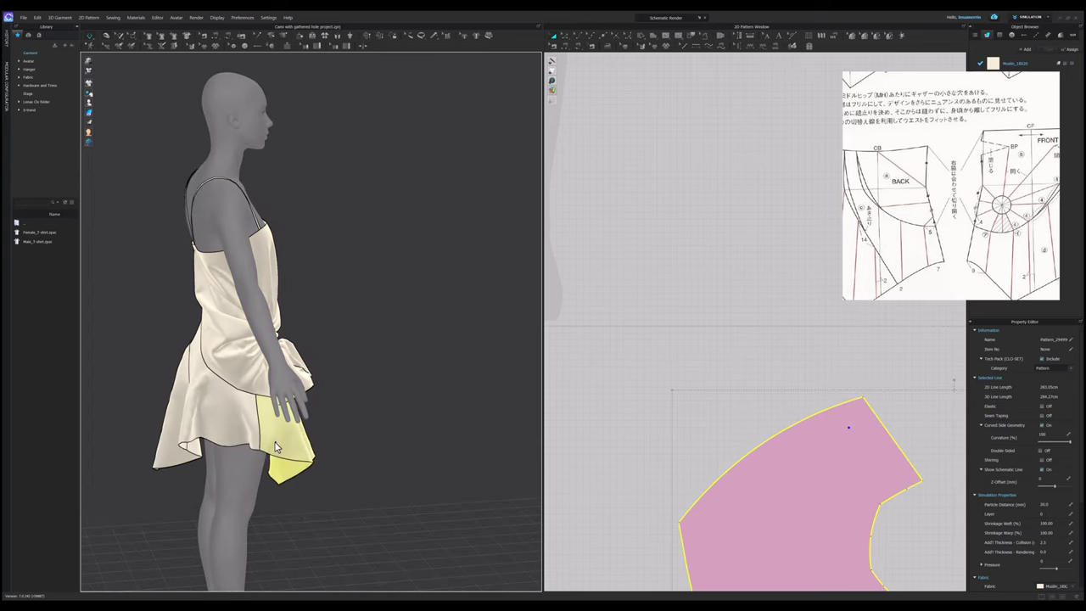
left_click(226, 434)
right_click_drag(319, 434, 254, 427)
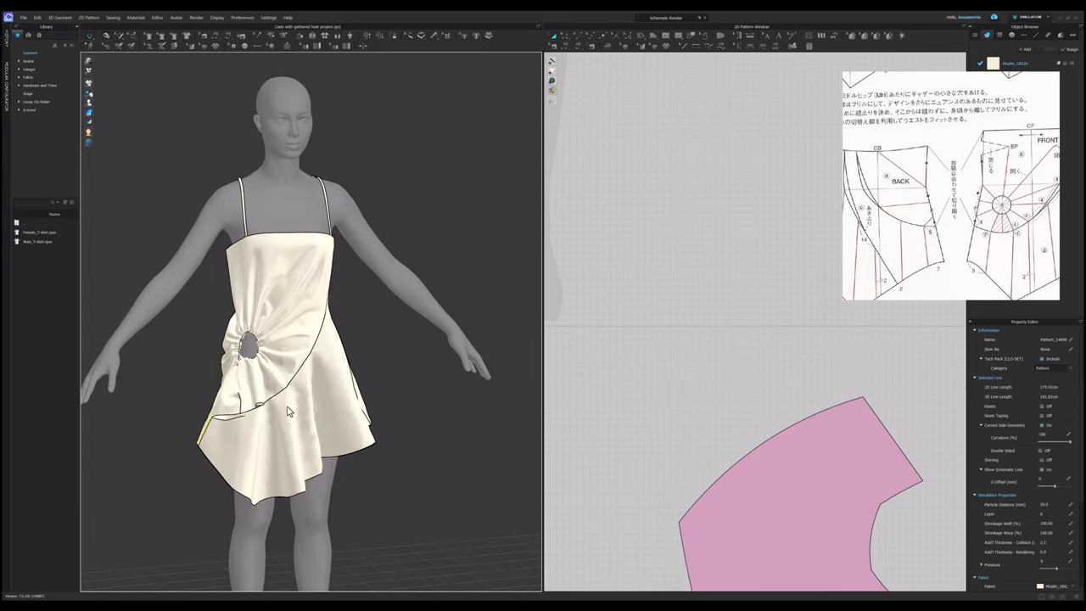
left_click(257, 366)
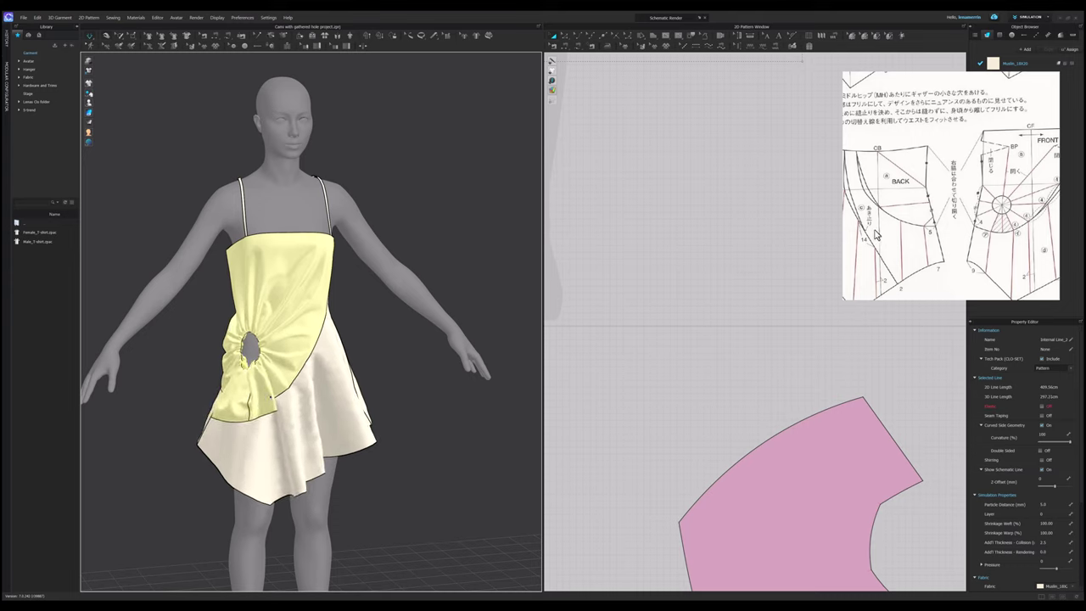
Compare the gathered hole and the split below it with the front pattern diagram.
scroll(932, 237, "down", 3)
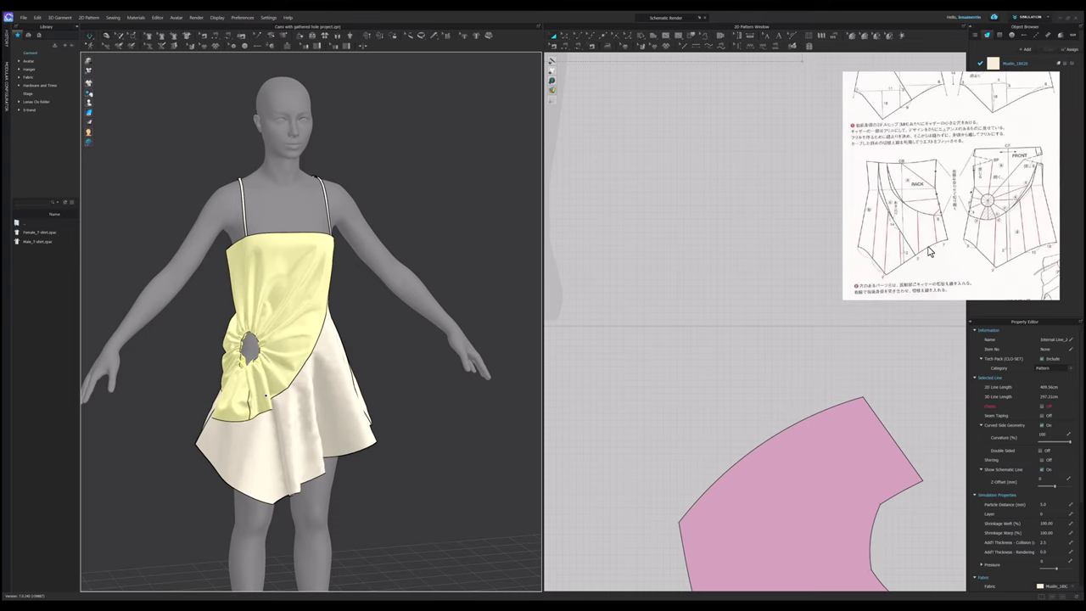
scroll(967, 229, "down", 2)
scroll(926, 217, "down", 2)
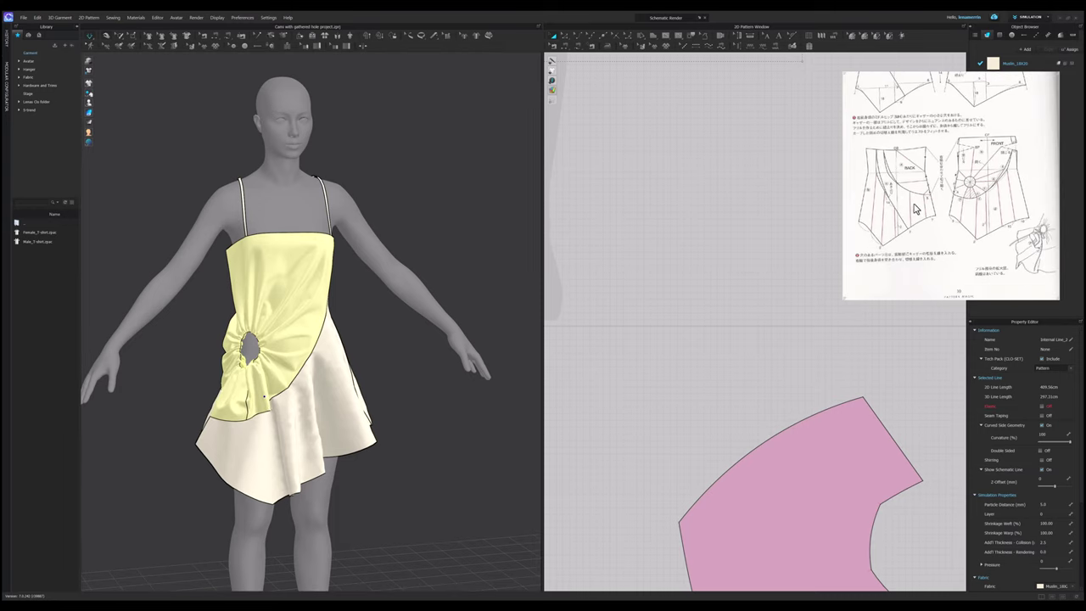
scroll(933, 193, "up", 5)
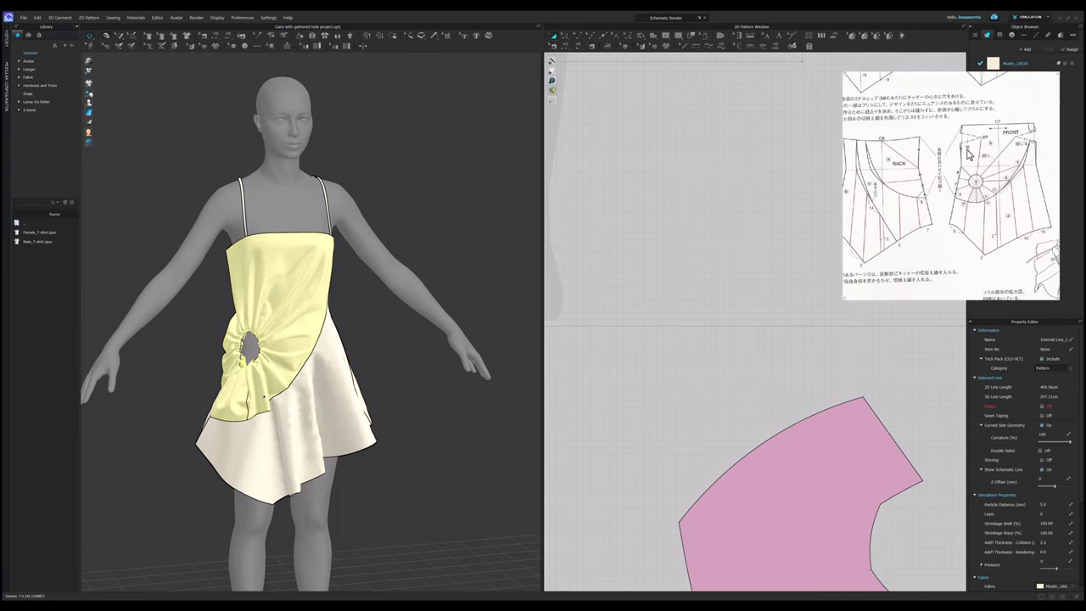
scroll(942, 188, "up", 4)
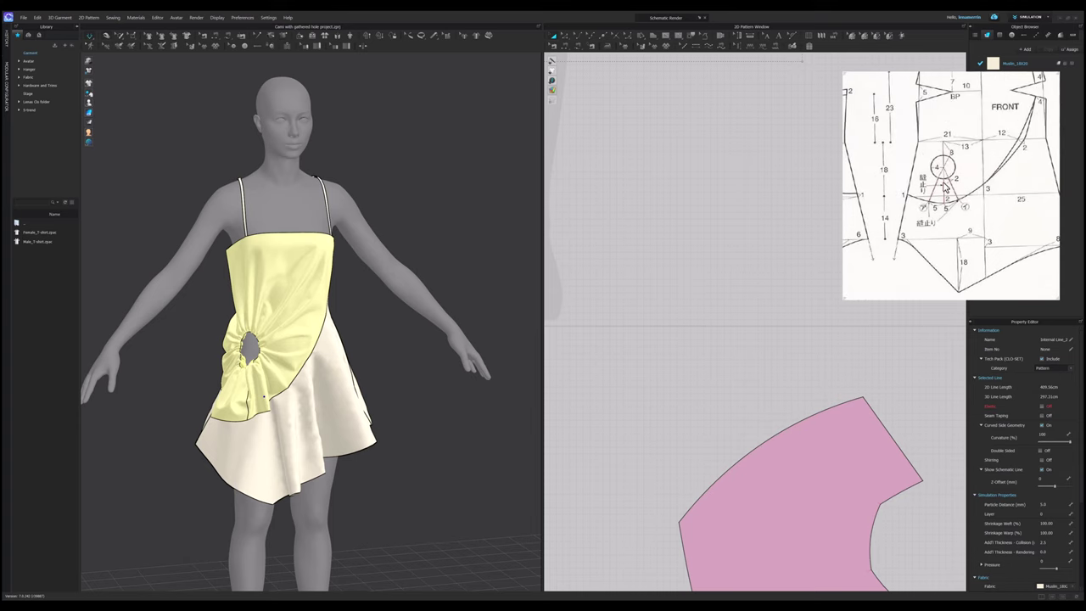
scroll(251, 362, "down", 2)
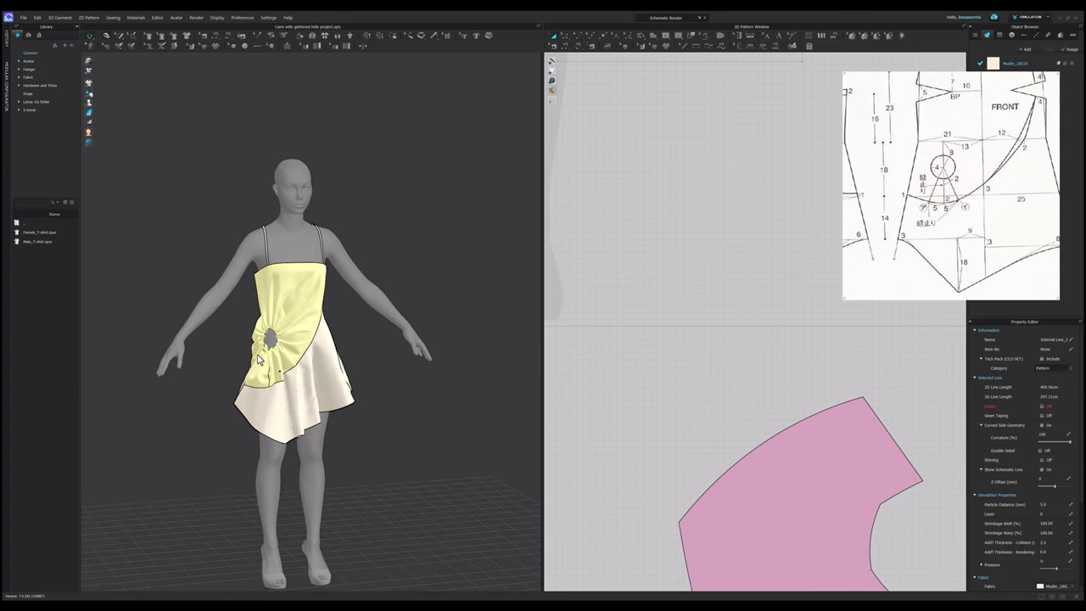
scroll(250, 352, "up", 6)
right_click_drag(271, 342, 229, 412)
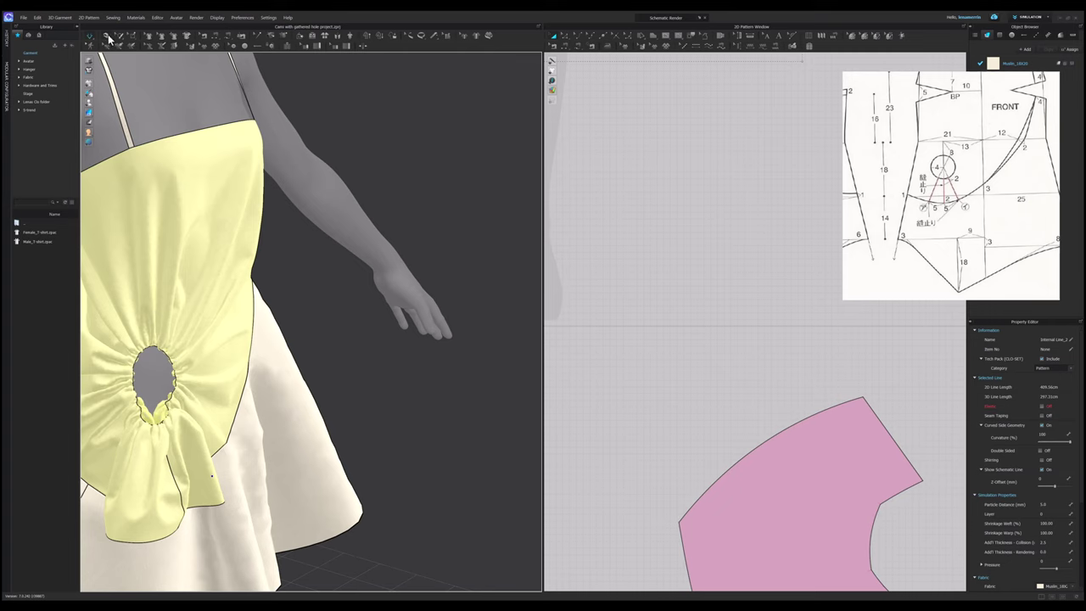
Inspect the mesh around the gathered hole and measure the length of piece A's elastic inner curve.
scroll(688, 330, "down", 3)
left_click(133, 35)
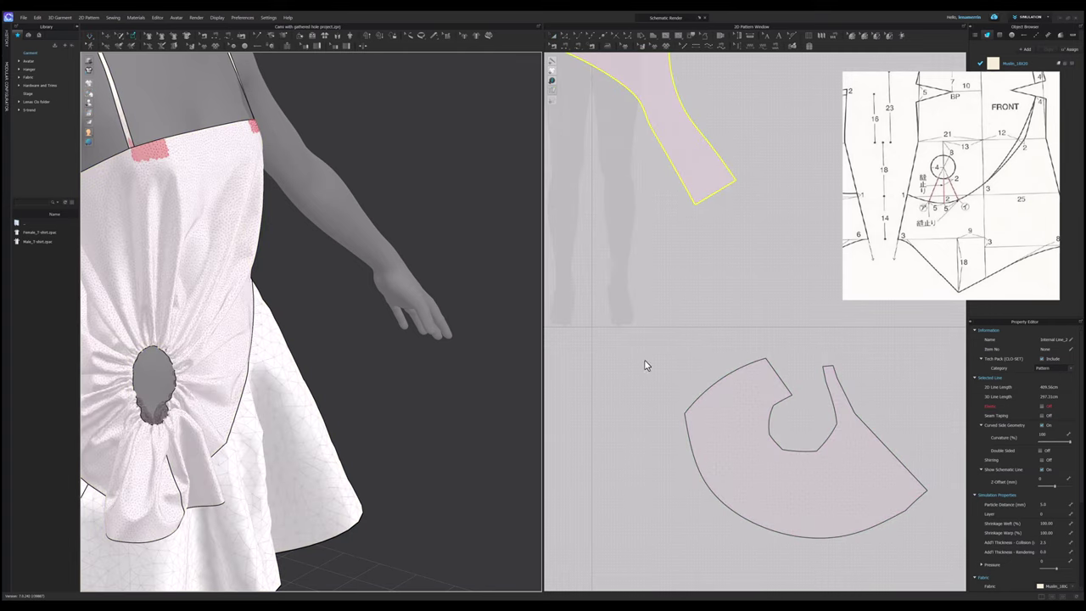
scroll(643, 340, "down", 3)
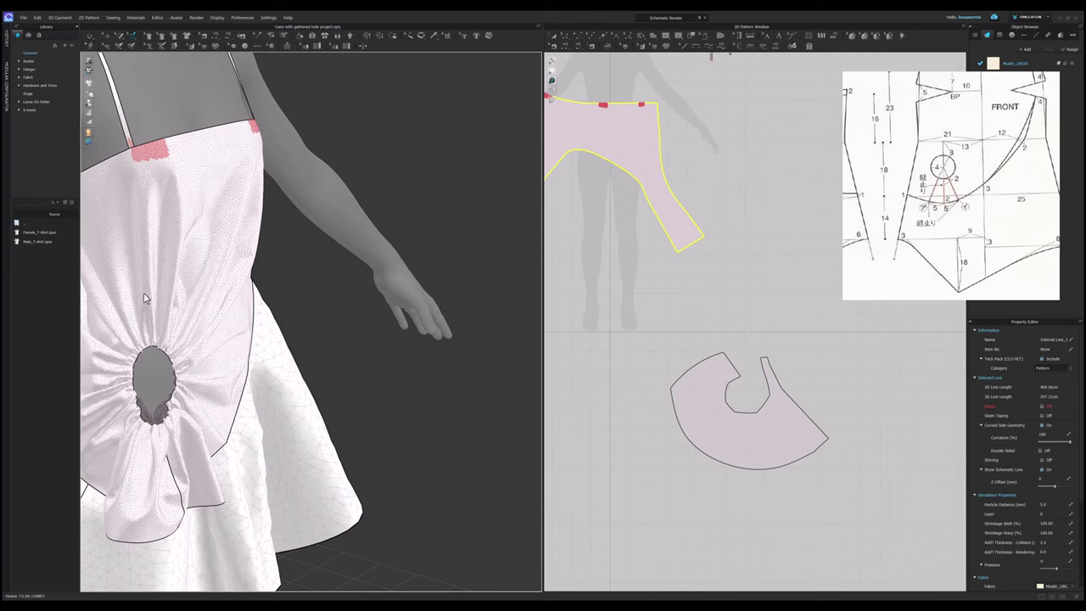
middle_click_drag(736, 276, 855, 344)
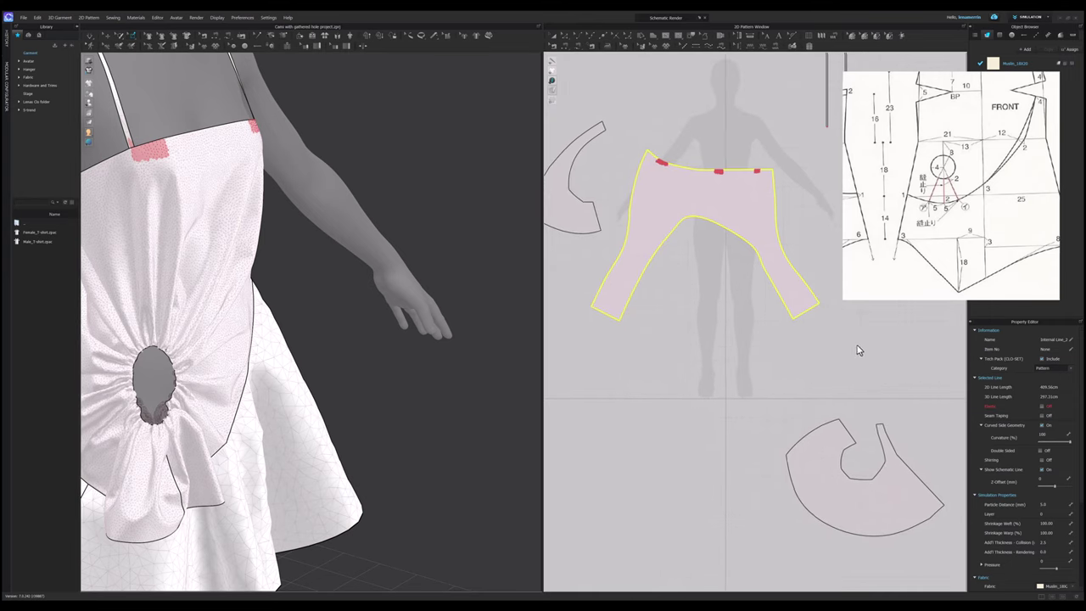
left_click(566, 38)
left_click(668, 341)
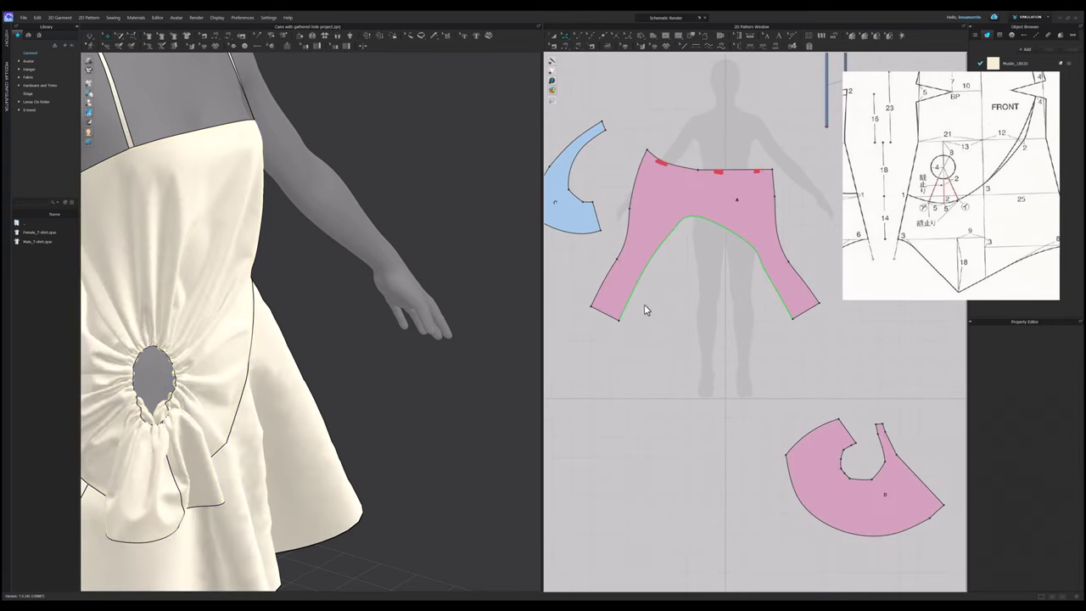
left_click(628, 304)
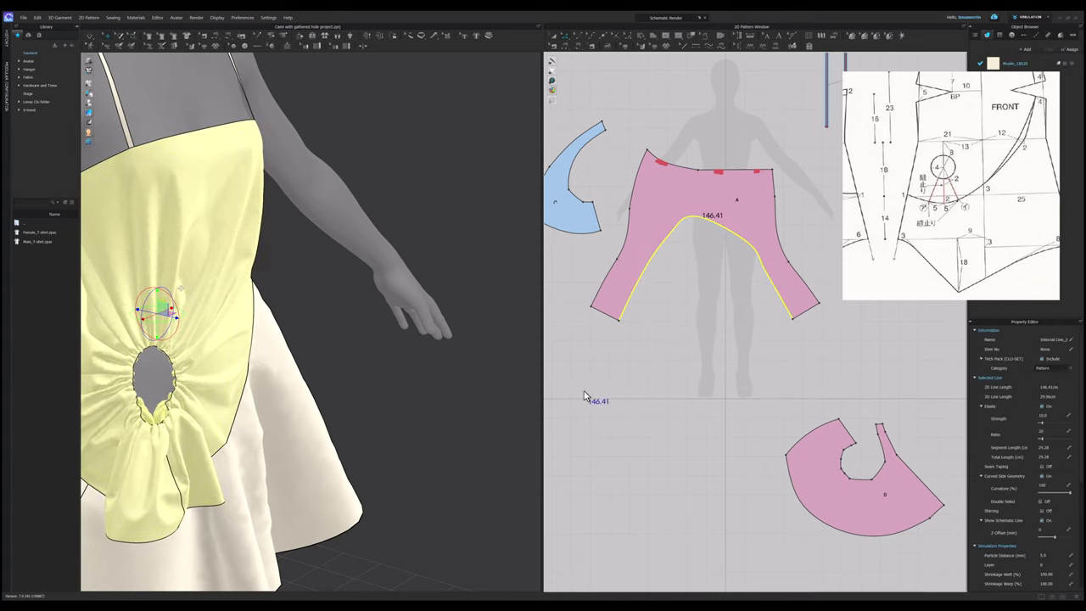
Create a rectangular strip 147.41 cm wide and 1 cm high below piece A.
key("s")
left_click(640, 367)
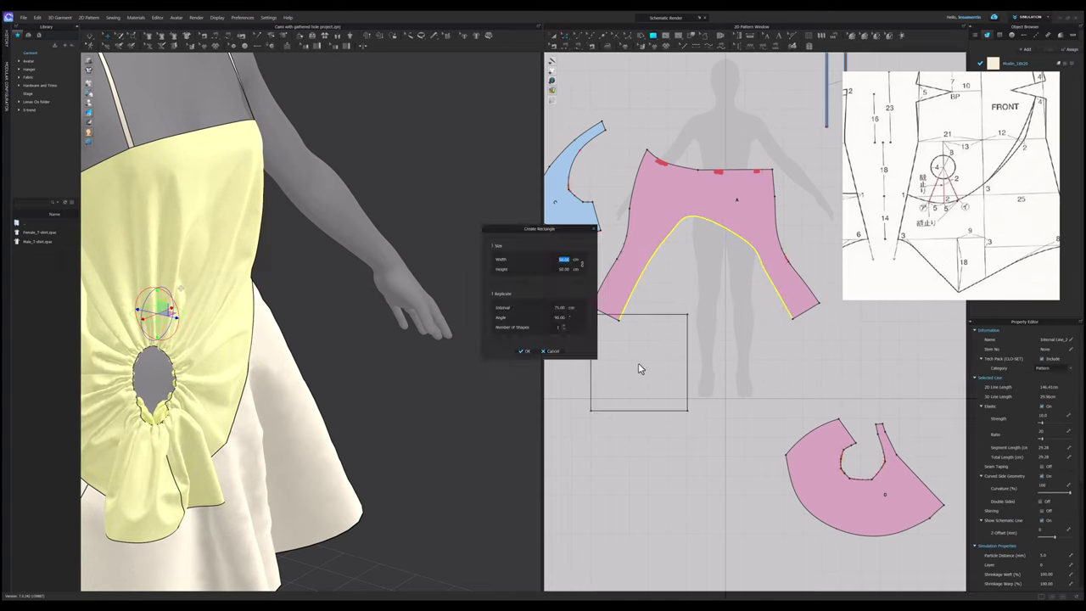
type("147.4")
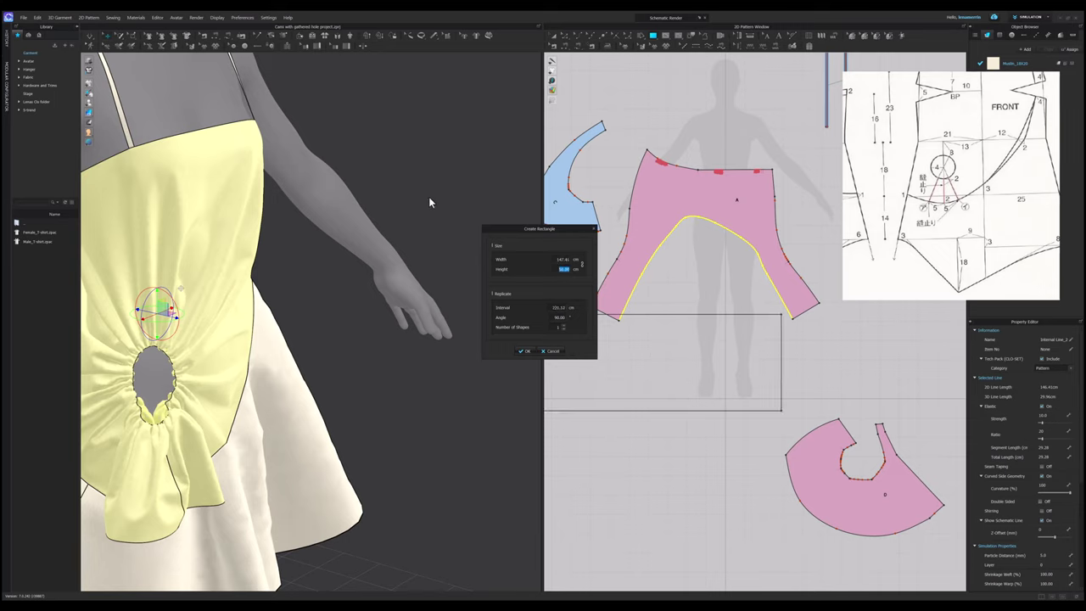
type("1")
left_click(526, 352)
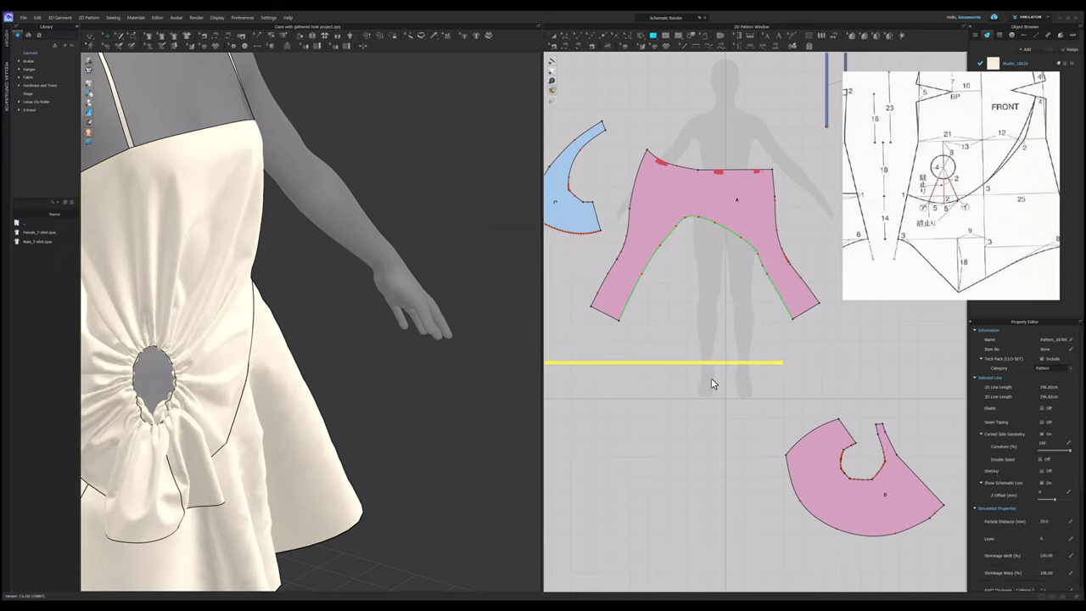
Turn off the elastic on piece A's inner curve.
scroll(717, 371, "down", 3)
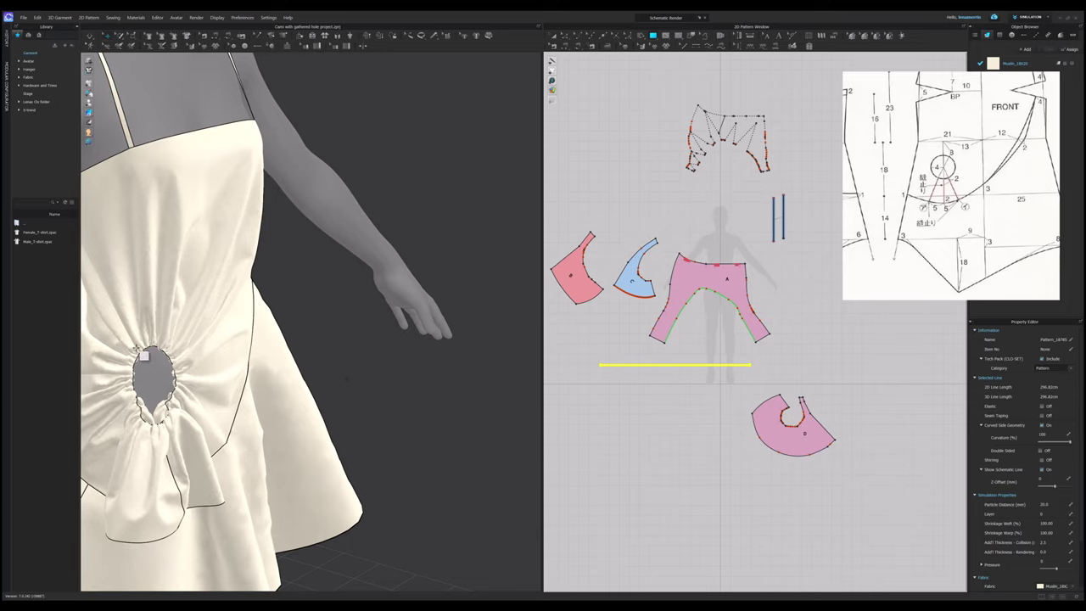
scroll(709, 323, "up", 2)
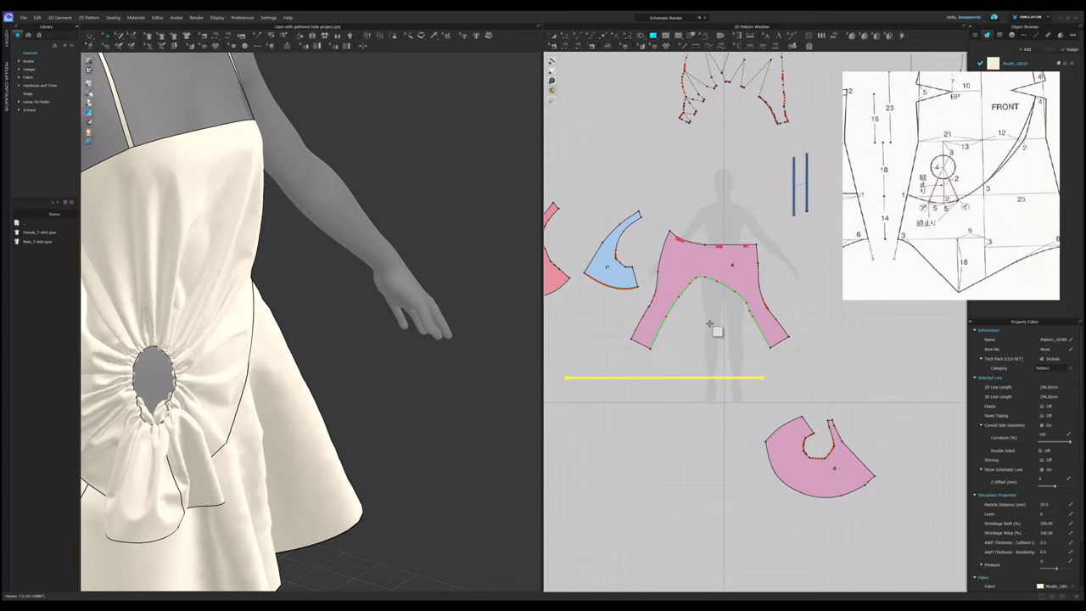
left_click(693, 329)
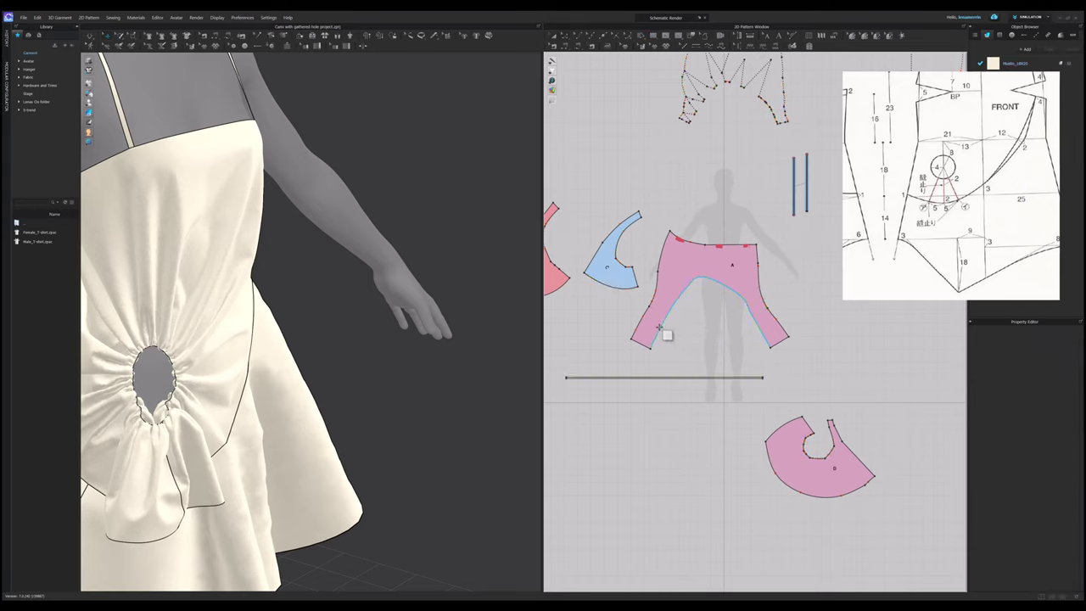
left_click(660, 328)
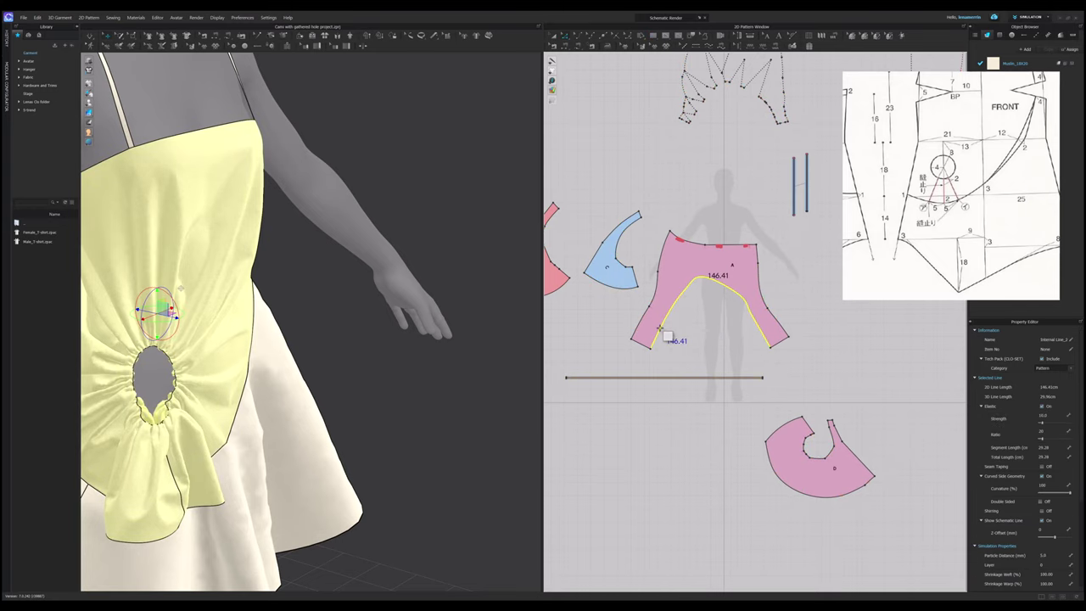
left_click(1043, 407)
Enable elastic on both long edges of the narrow strip and set its ratio to 20.
scroll(904, 439, "down", 2)
scroll(667, 379, "up", 5)
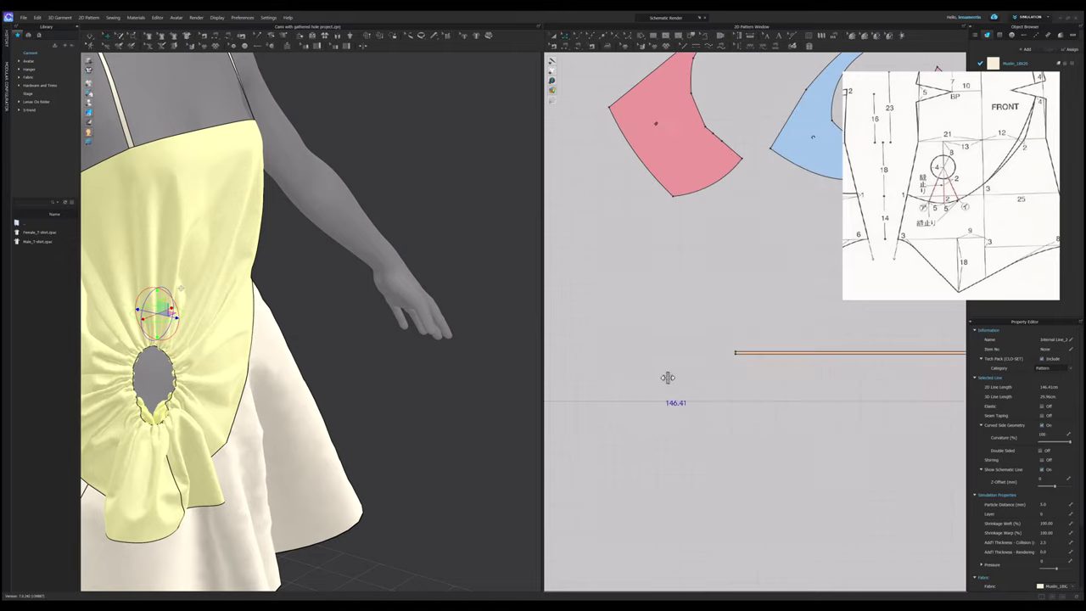
left_click(792, 351)
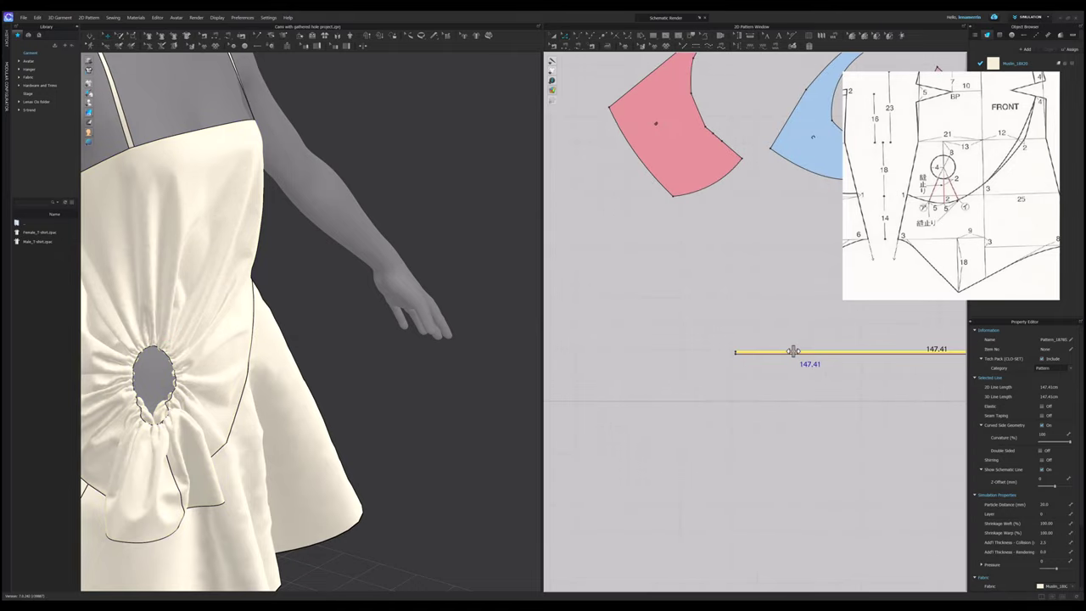
left_click(792, 354, "shift")
left_click(1043, 408)
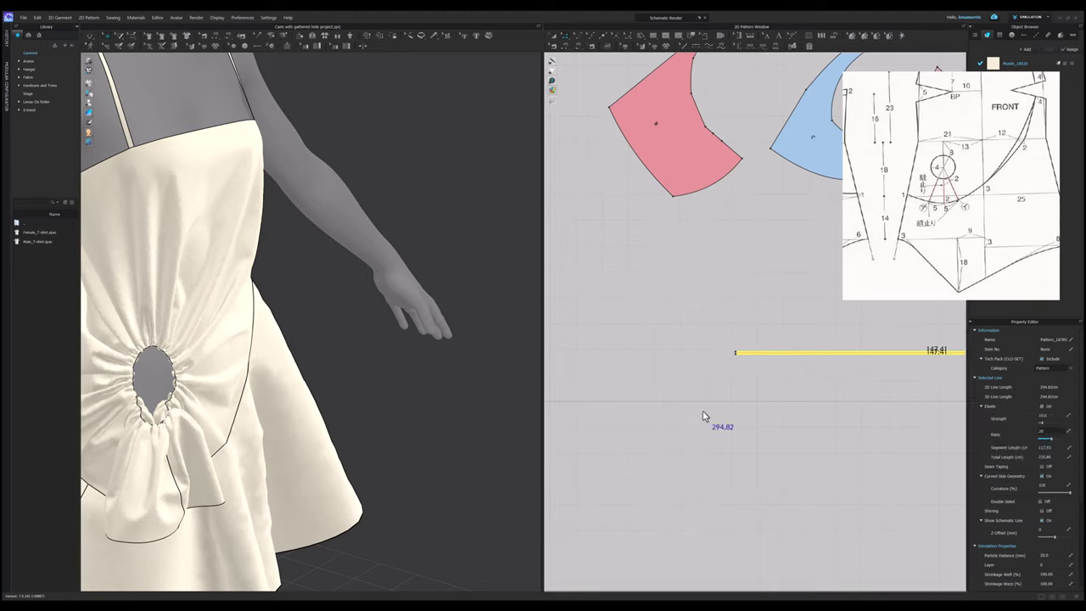
scroll(703, 416, "down", 5)
scroll(814, 340, "up", 4)
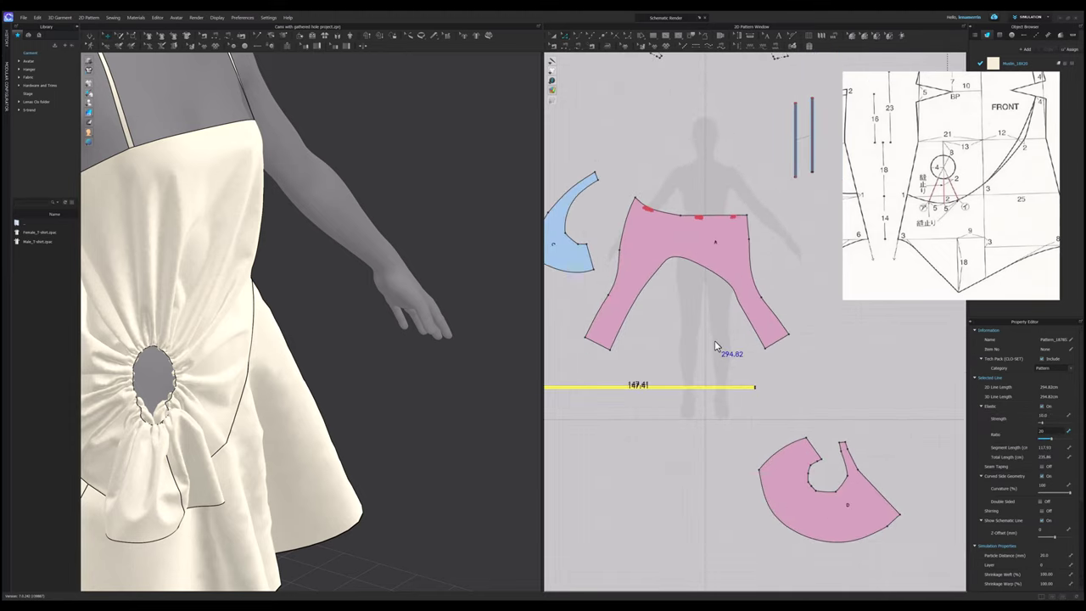
scroll(676, 386, "down", 3)
scroll(655, 380, "up", 3)
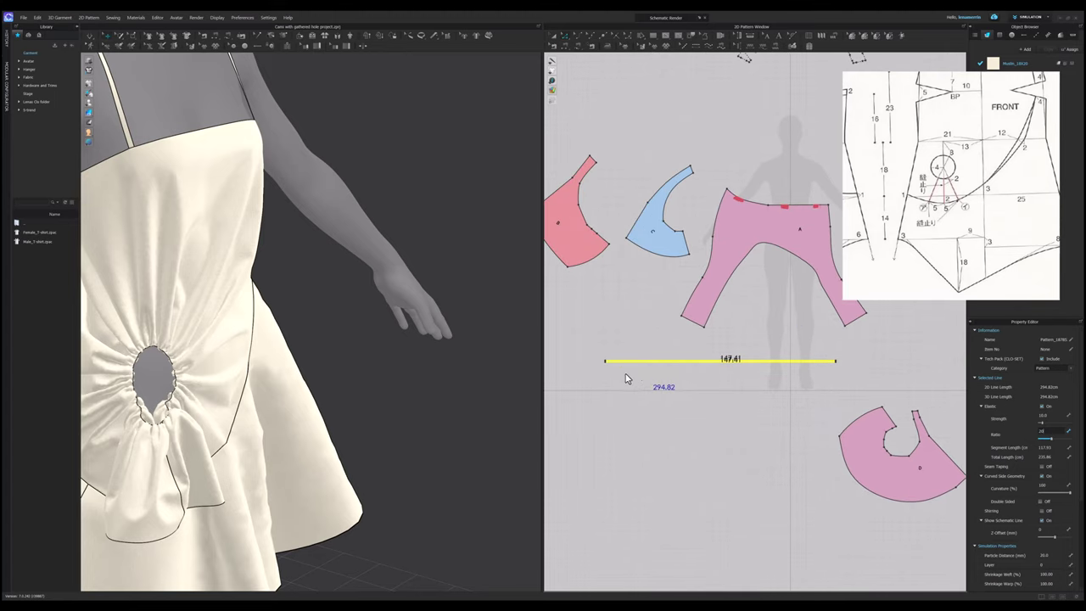
left_click(616, 350)
Sew one long edge of the narrow strip to piece A's inner curve.
scroll(611, 358, "up", 2)
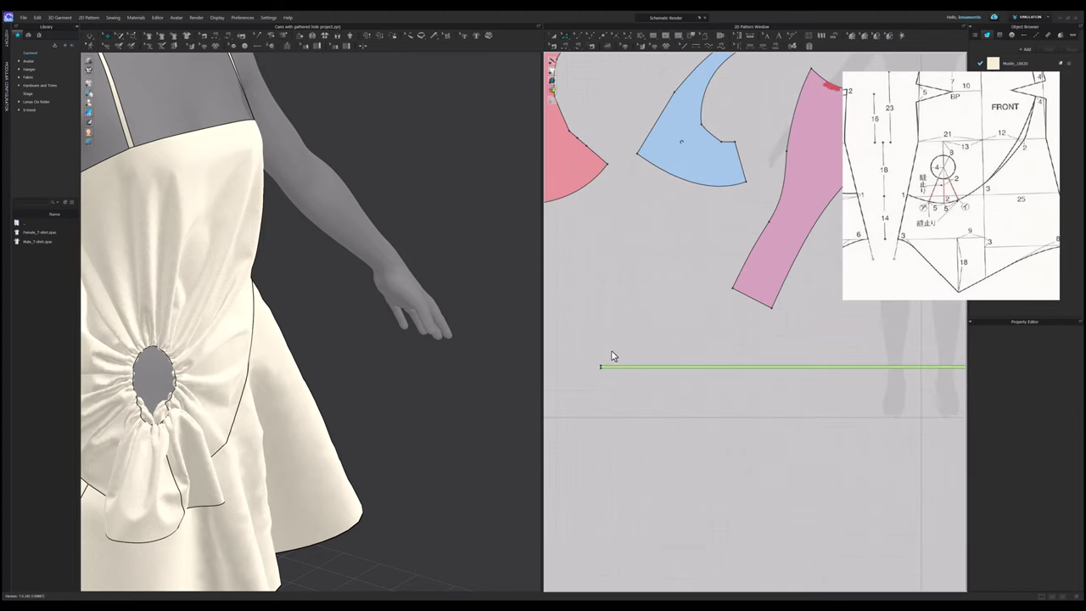
left_click(617, 368)
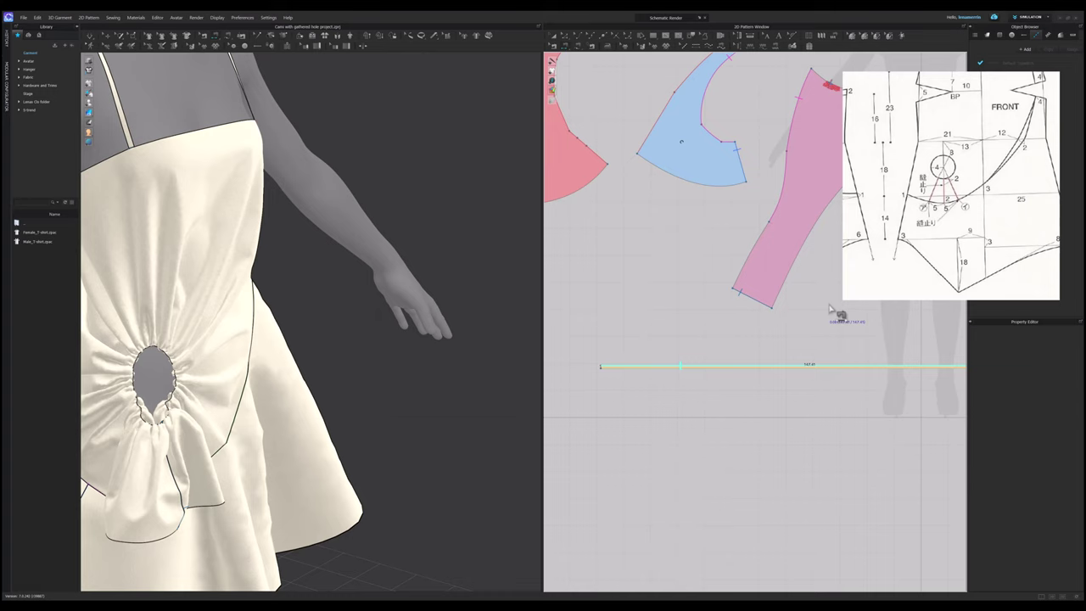
left_click(782, 303)
Sew the two short ends of the narrow strip together to close it into a ring.
scroll(718, 313, "down", 4)
scroll(670, 331, "up", 5)
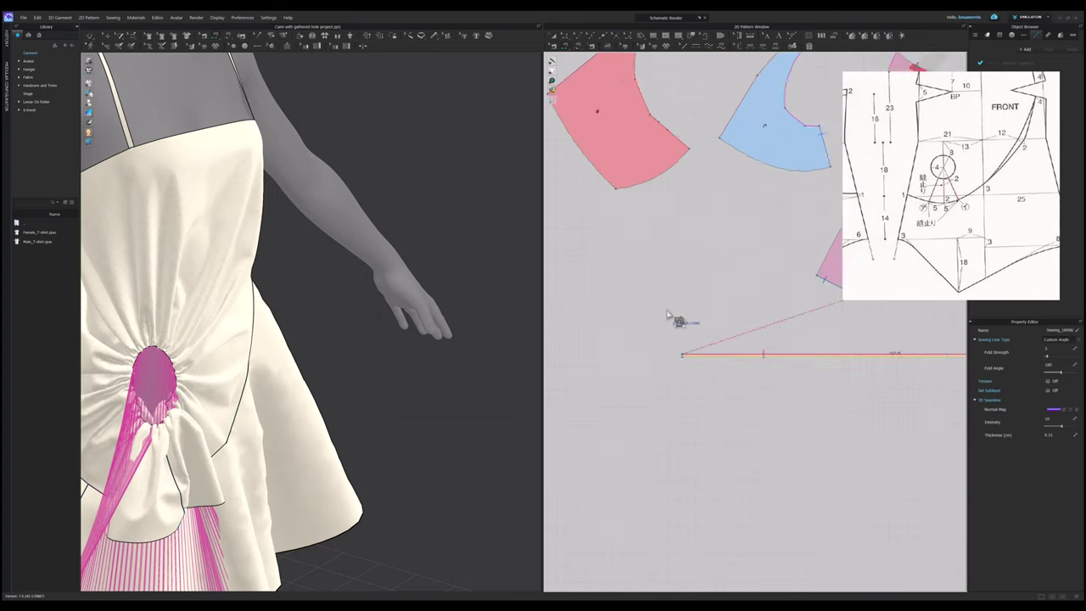
scroll(703, 411, "up", 1)
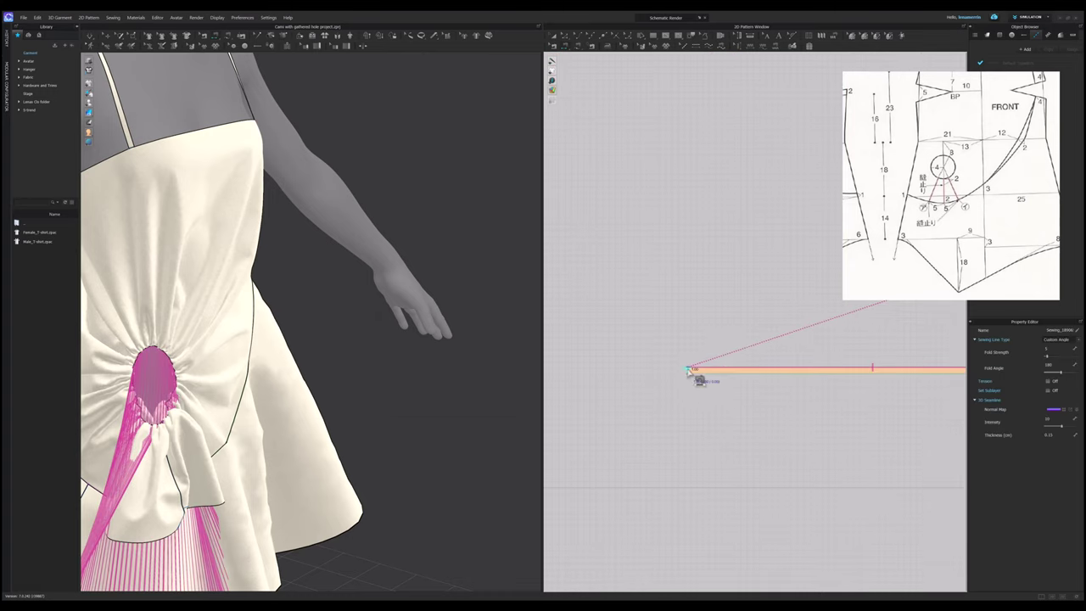
scroll(659, 378, "down", 4)
scroll(837, 383, "up", 4)
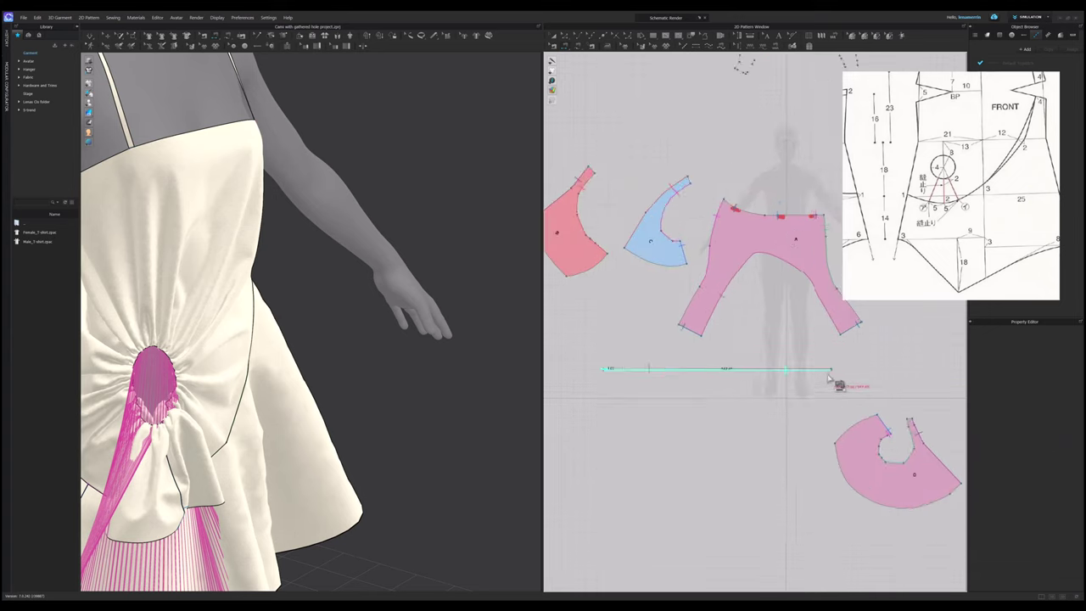
scroll(835, 373, "up", 3)
left_click(821, 365)
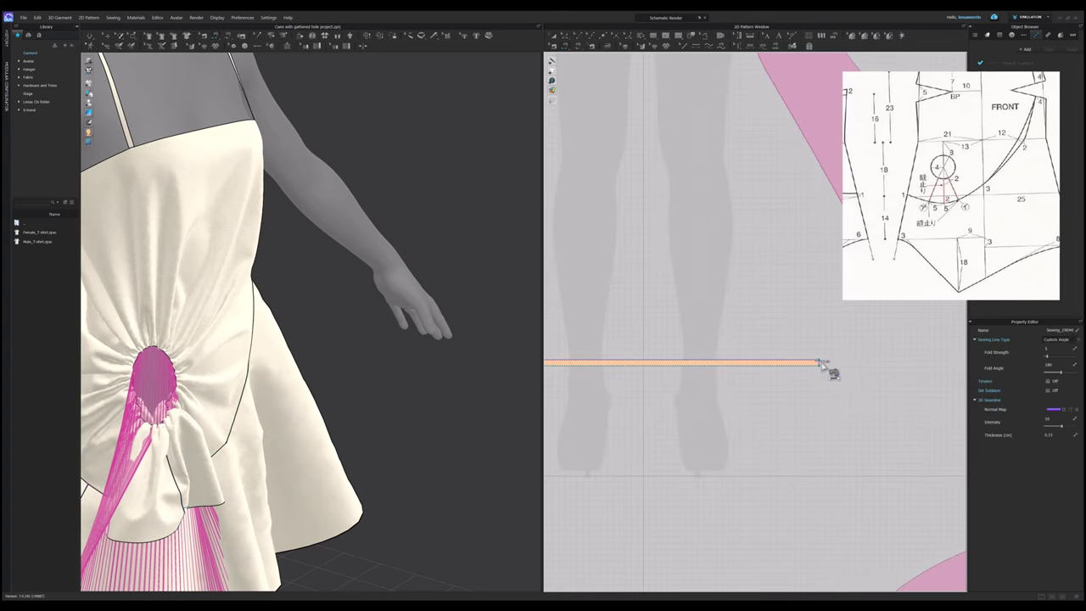
Superimpose the narrow strip onto the hole's edge with the Side option and simulate it into place.
scroll(821, 368, "down", 3)
scroll(821, 369, "down", 1)
scroll(450, 309, "down", 5)
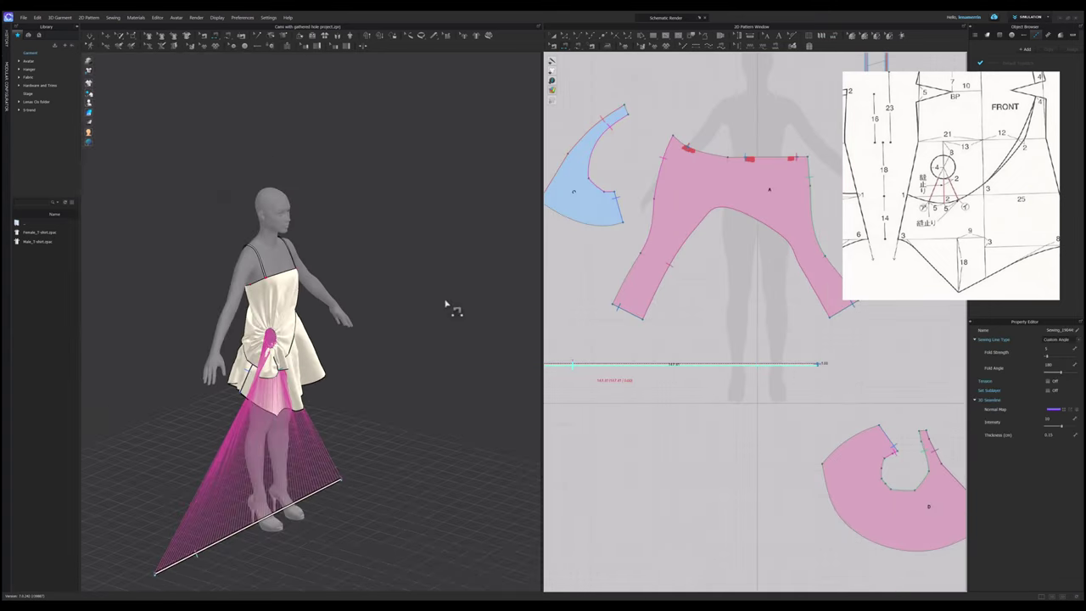
left_click(304, 527)
right_click(305, 503)
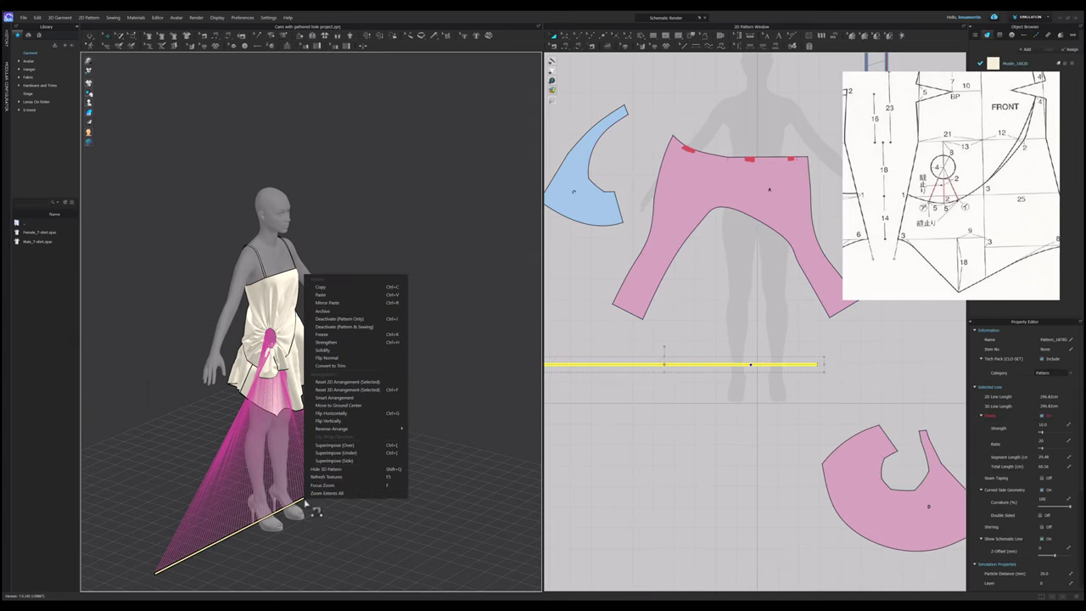
left_click(353, 461)
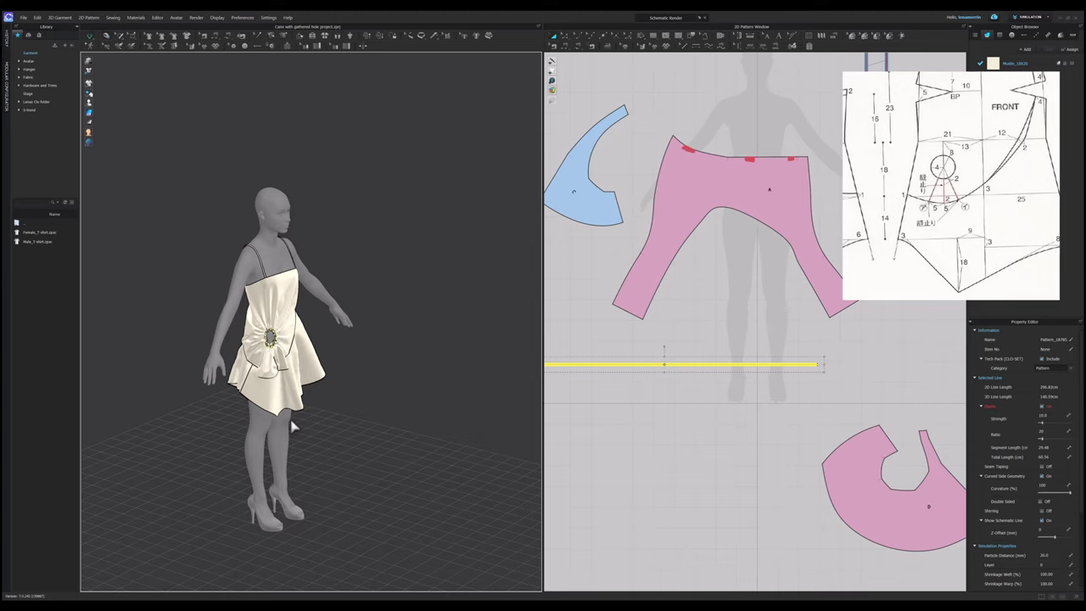
scroll(241, 348, "up", 5)
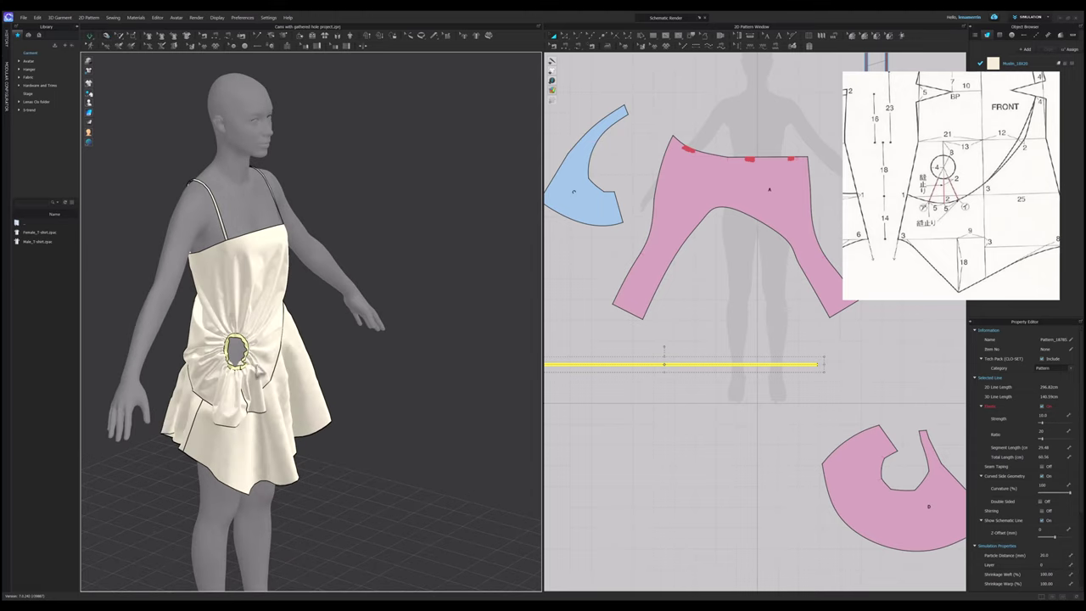
scroll(352, 337, "up", 5)
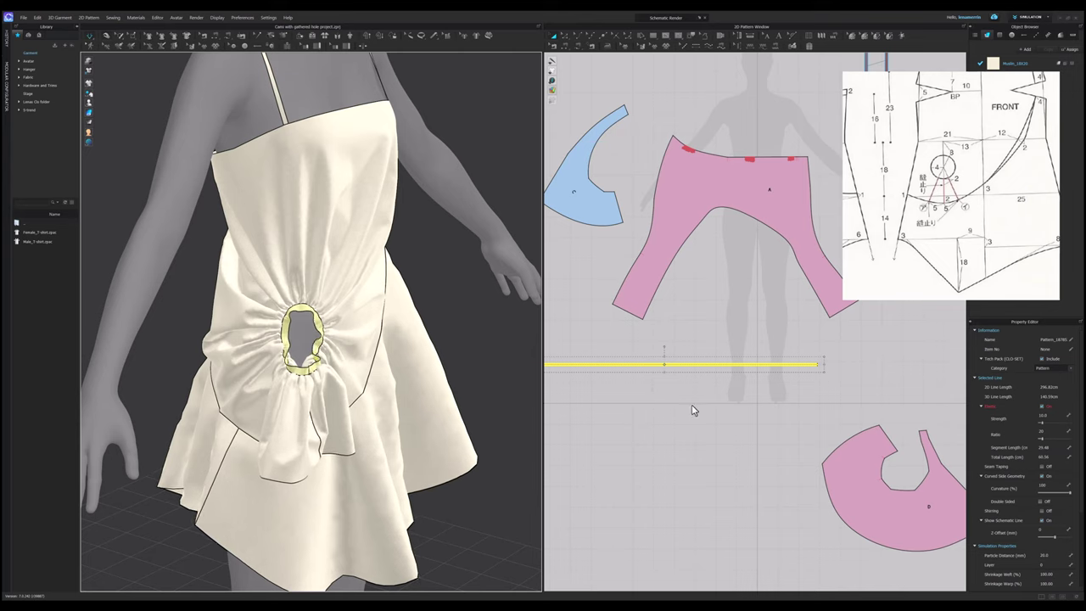
Check the lengths and elastic settings of the narrow strip's two long edges.
scroll(744, 408, "down", 2)
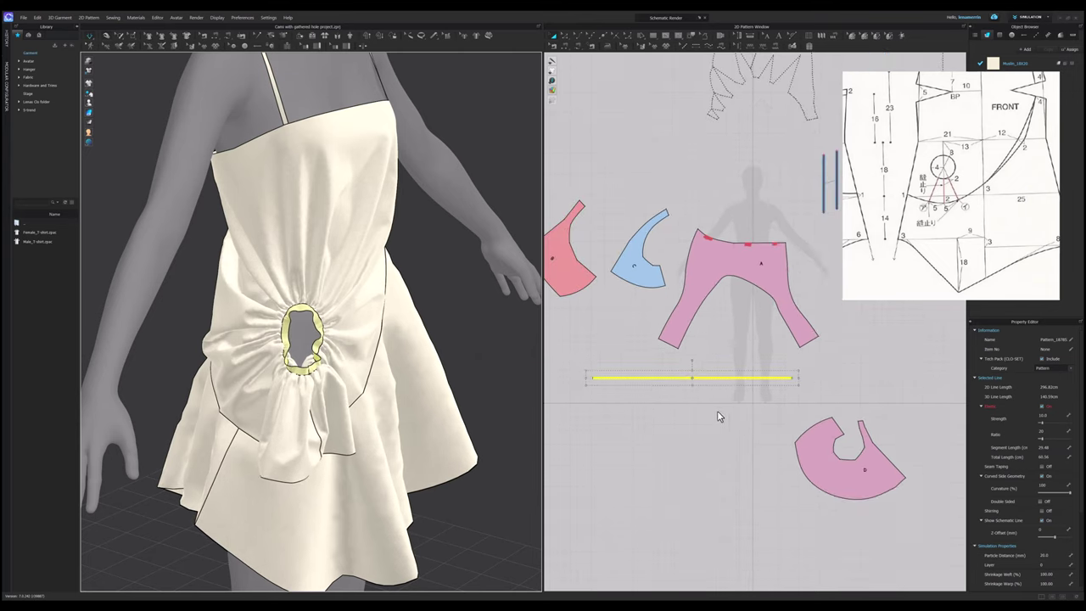
left_click(645, 400)
scroll(582, 382, "up", 4)
left_click(661, 374)
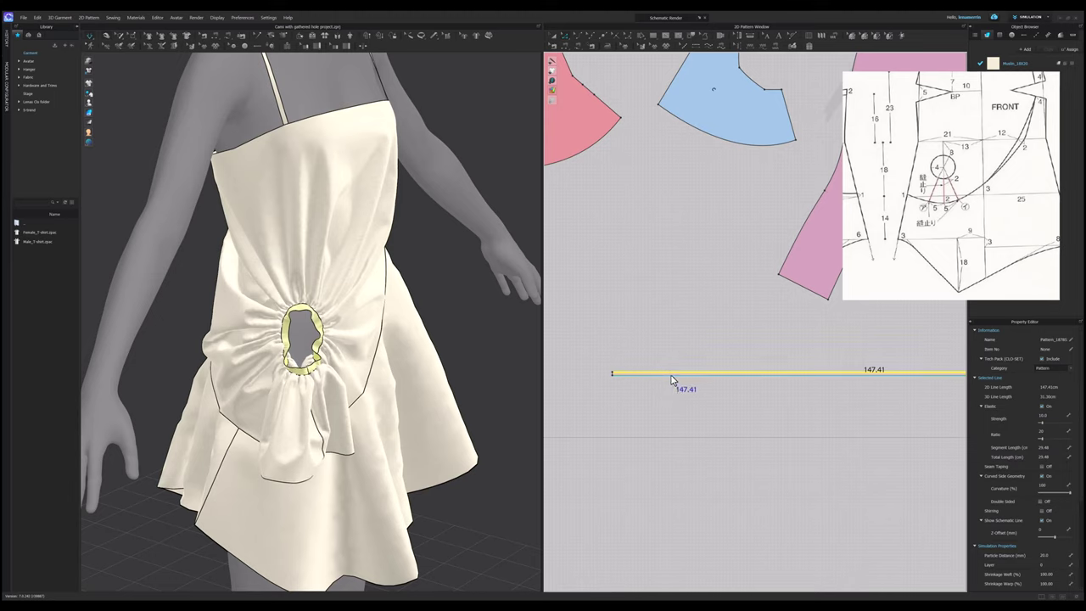
left_click(671, 376)
scroll(675, 392, "down", 2)
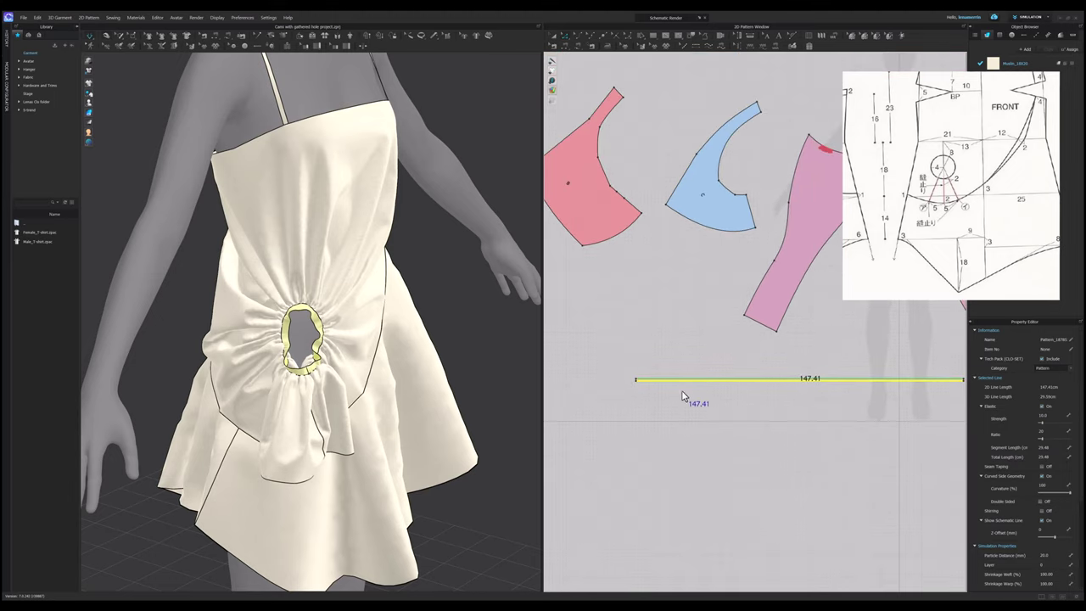
Set the narrow strip's particle distance to 3 mm and its additional rendering thickness to 1 mm.
left_click(701, 381)
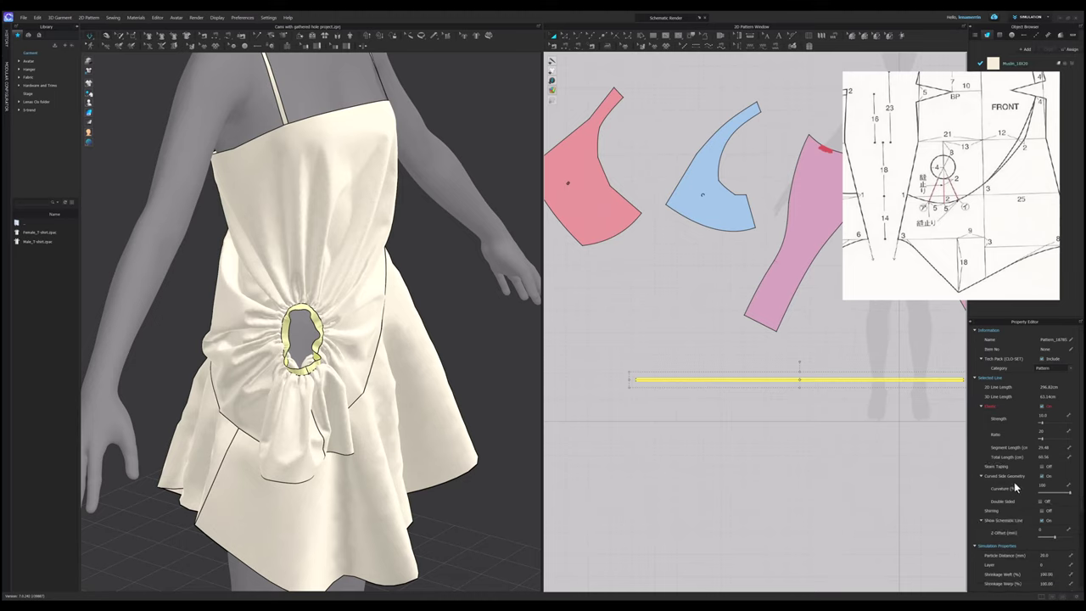
left_click(1051, 555)
type("3")
key("Return")
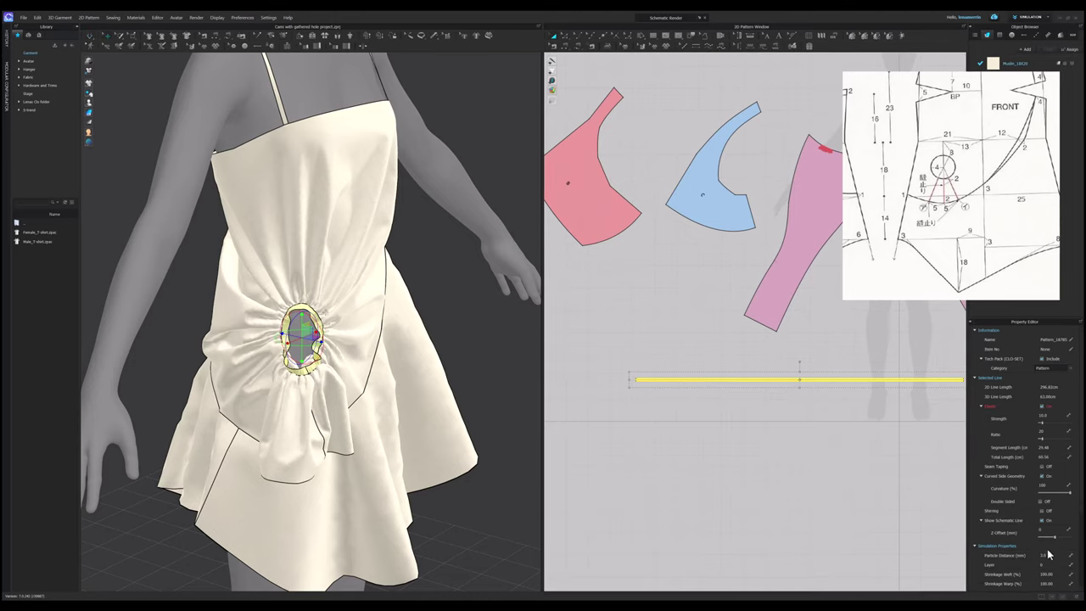
scroll(1049, 554, "down", 2)
type("1")
key("Return")
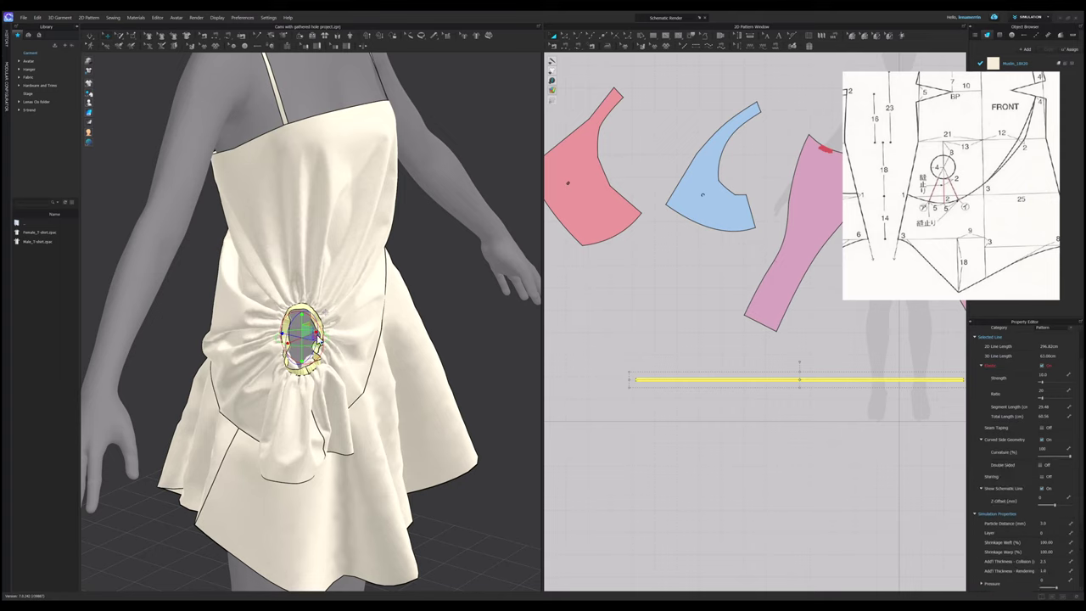
Simulate the garment and pull piece A's fabric beside the hole to settle the strip and gathers.
key("space")
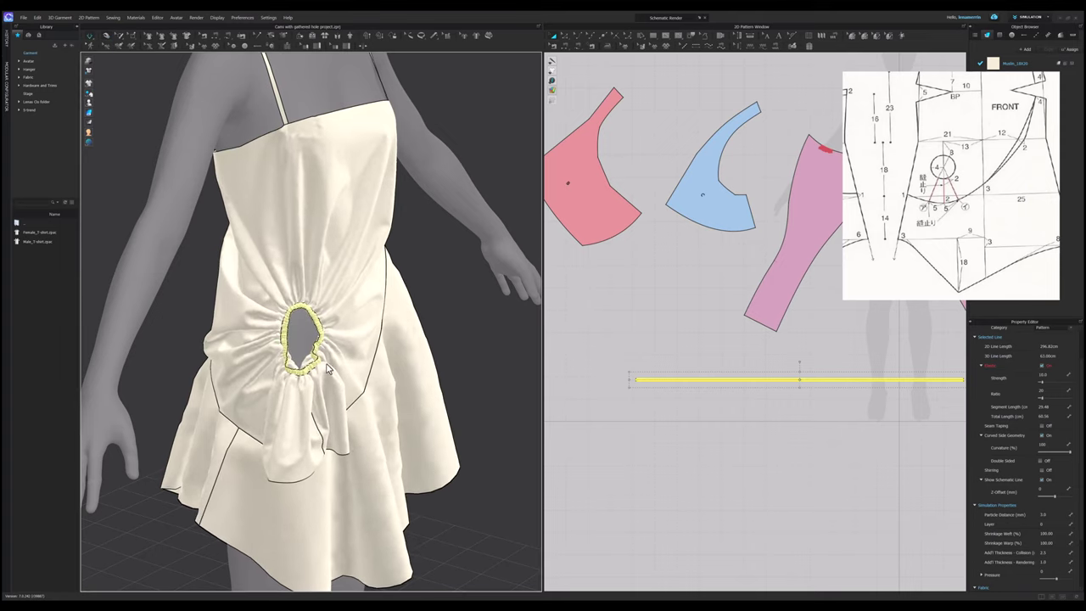
left_click(325, 366)
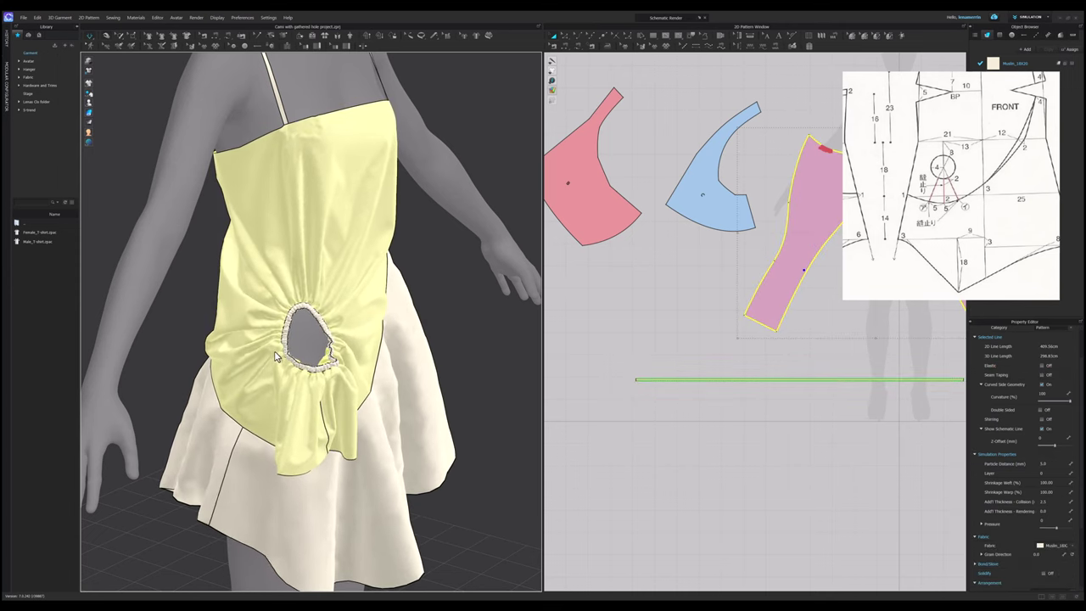
scroll(327, 349, "down", 2)
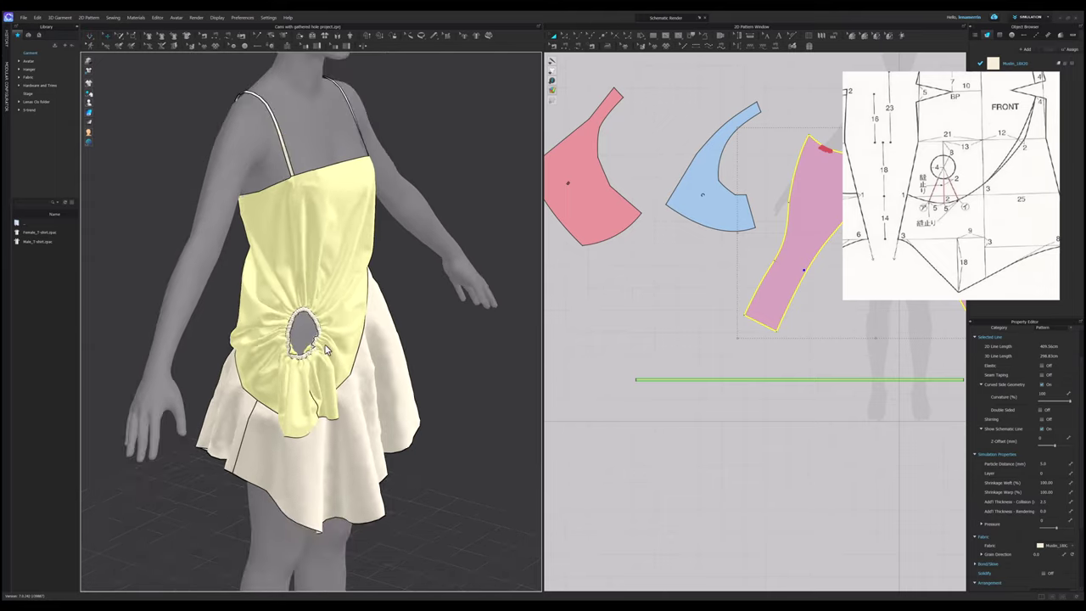
scroll(327, 348, "up", 1)
left_click(465, 340)
right_click_drag(466, 340, 261, 315)
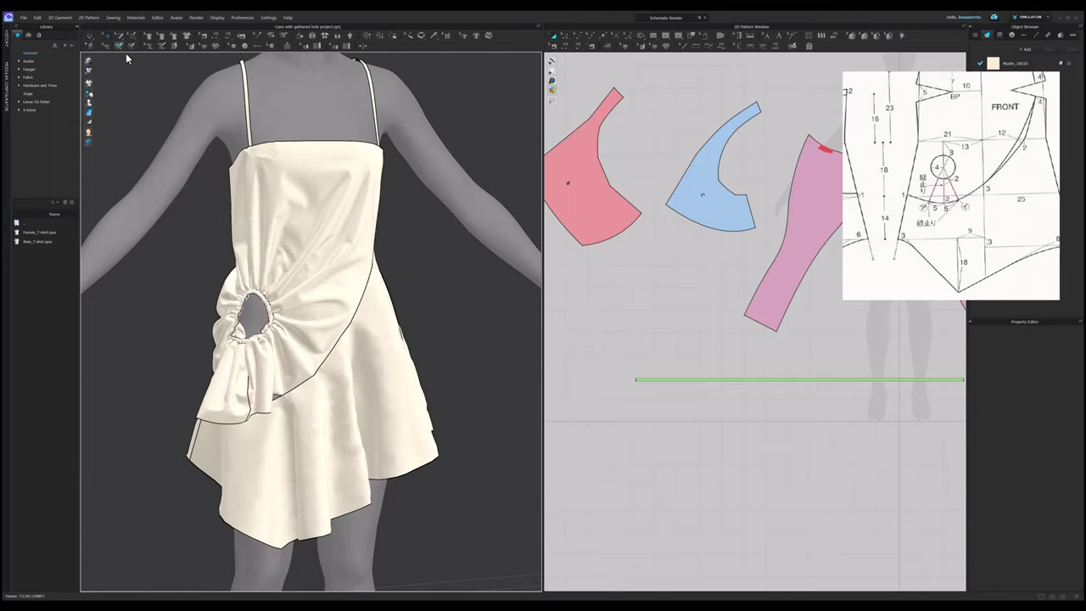
Adjust the drape by pulling piece A's lower edge at the front and piece C at the back during simulation.
left_click(270, 394)
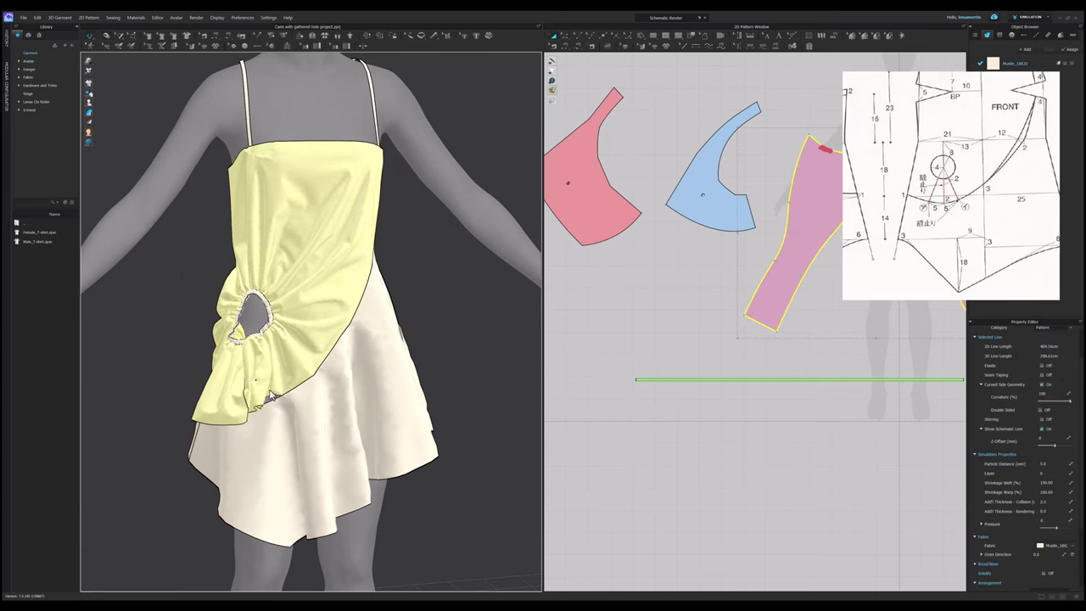
mouse_move(271, 396)
left_mouse_down()
mouse_move(284, 402)
mouse_move(280, 386)
left_mouse_up()
scroll(279, 386, "down", 2)
right_click_drag(277, 384, 363, 369)
left_click(250, 386)
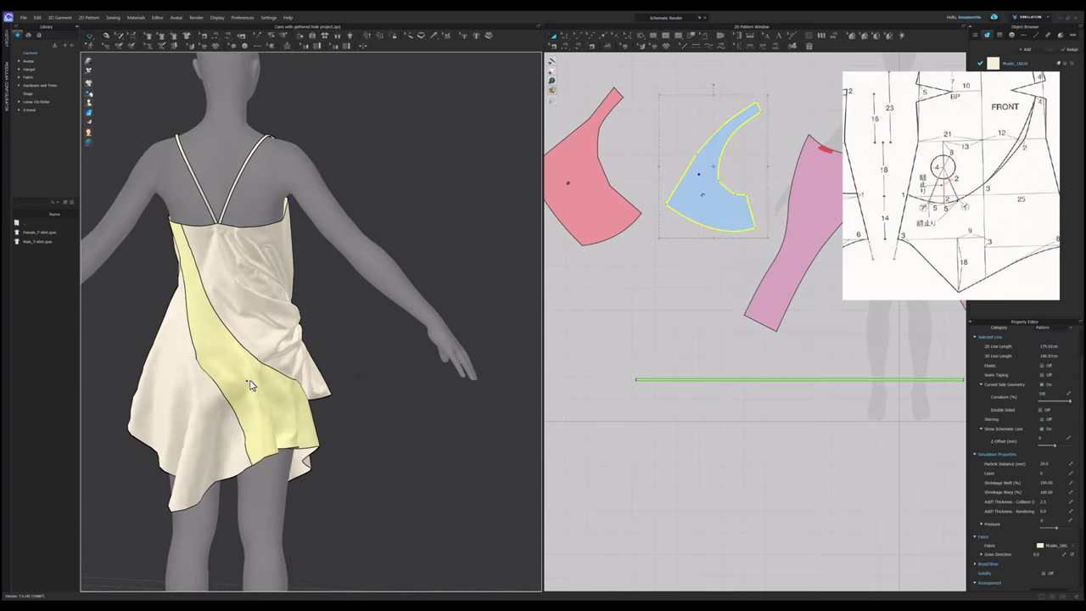
left_click_drag(250, 386, 270, 387)
right_click_drag(335, 388, 259, 376)
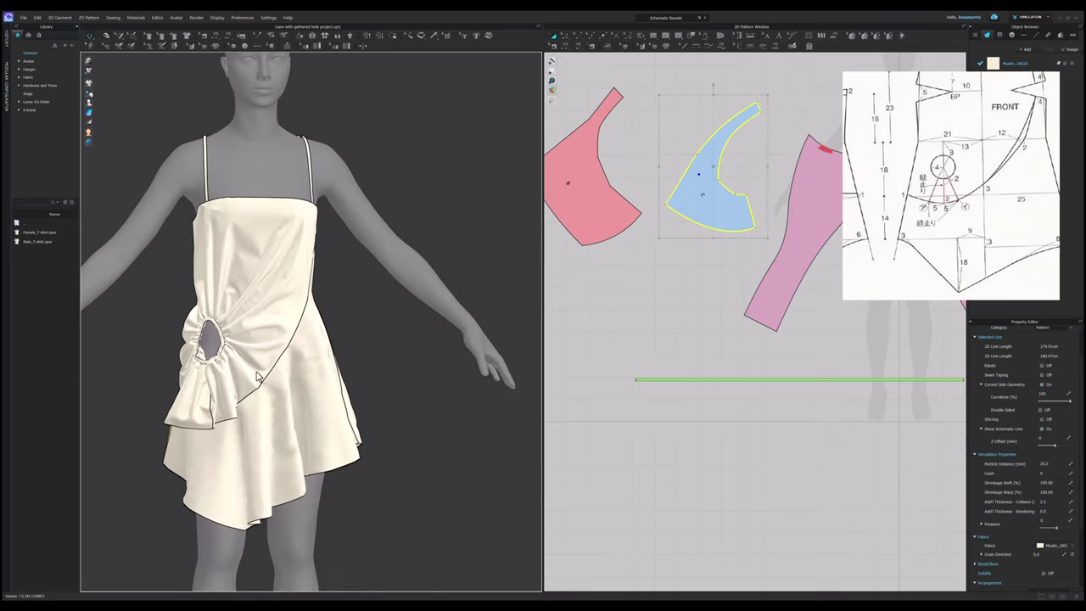
scroll(258, 377, "down", 4)
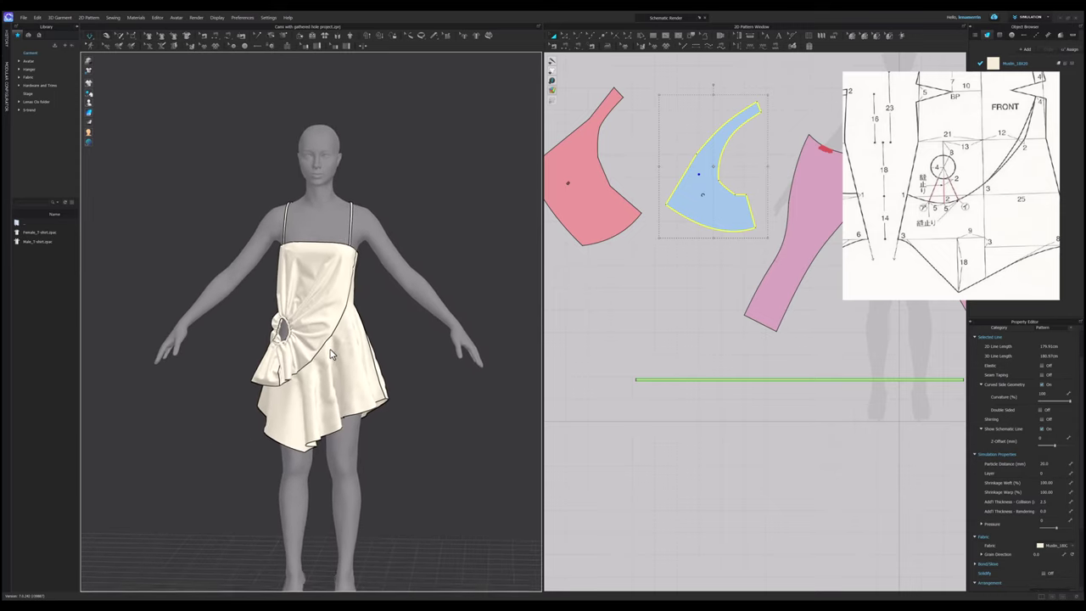
middle_click_drag(331, 355, 326, 351)
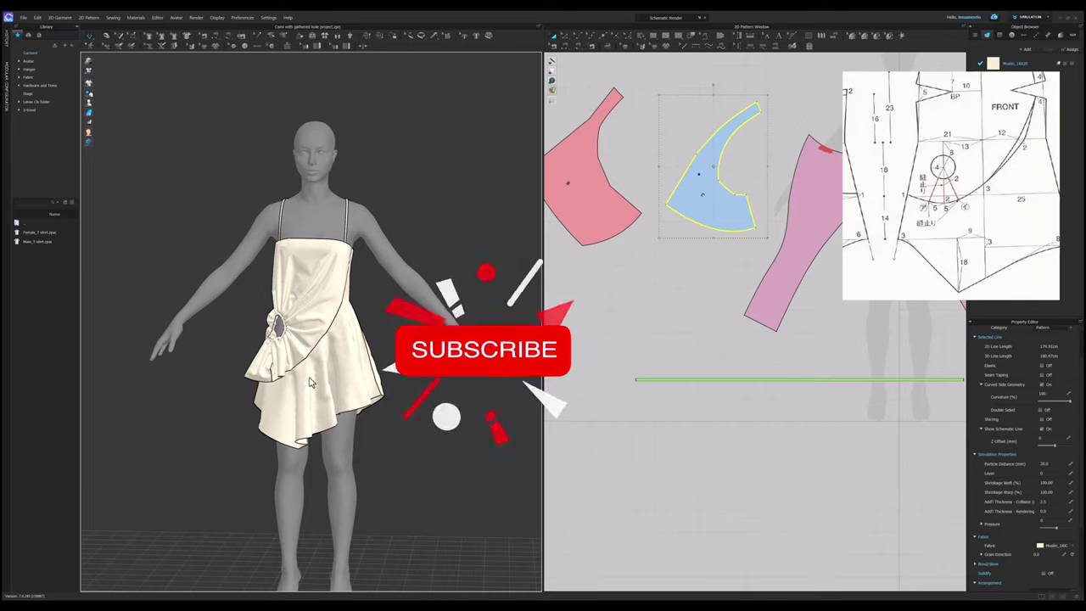